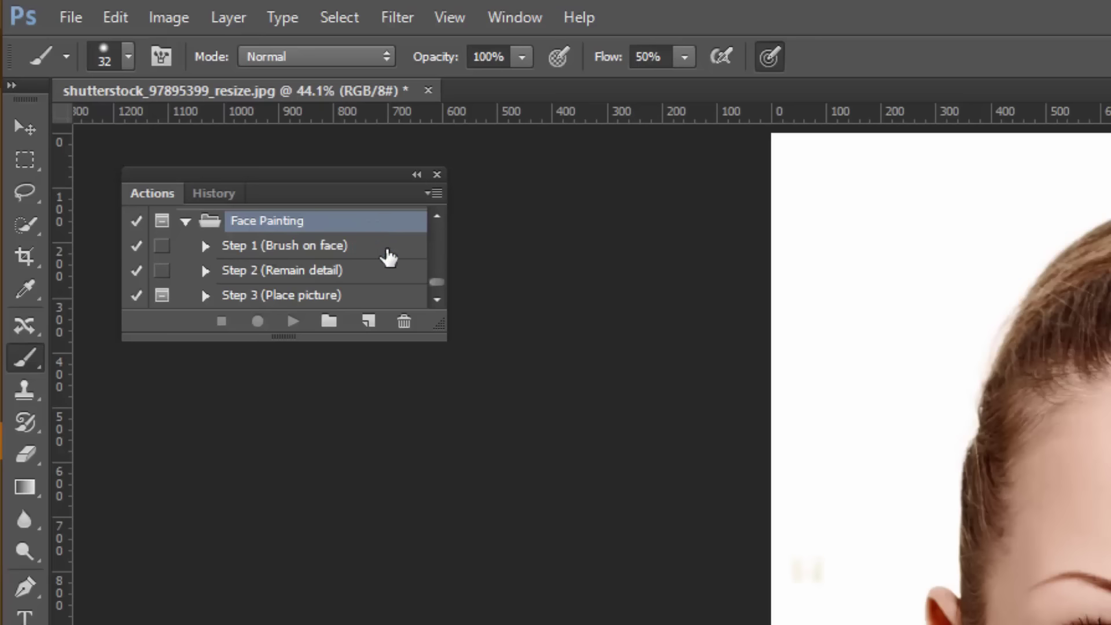
Look over the Face Painting action steps, then play Step 1, Brush on face
left_click(387, 255)
left_click(384, 272)
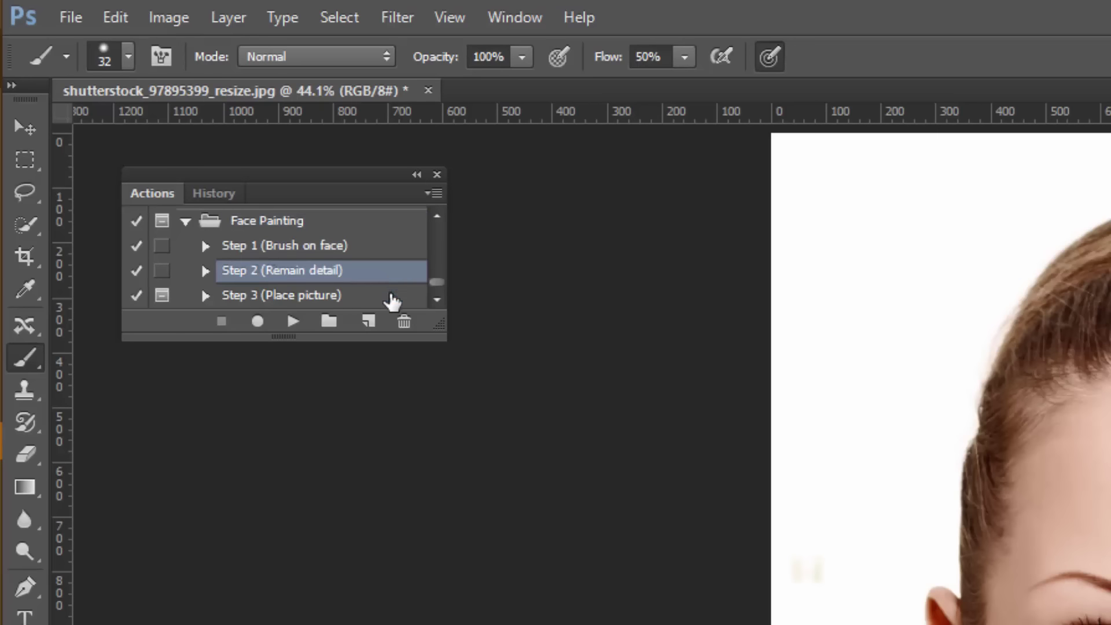
left_click(392, 298)
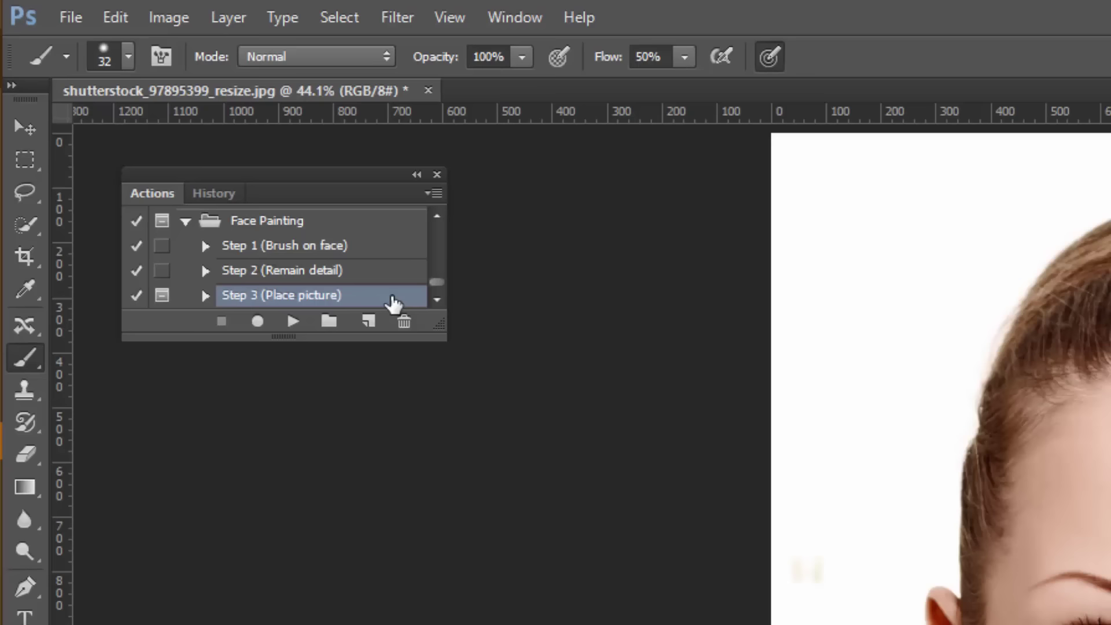
left_click(379, 257)
left_click(293, 322)
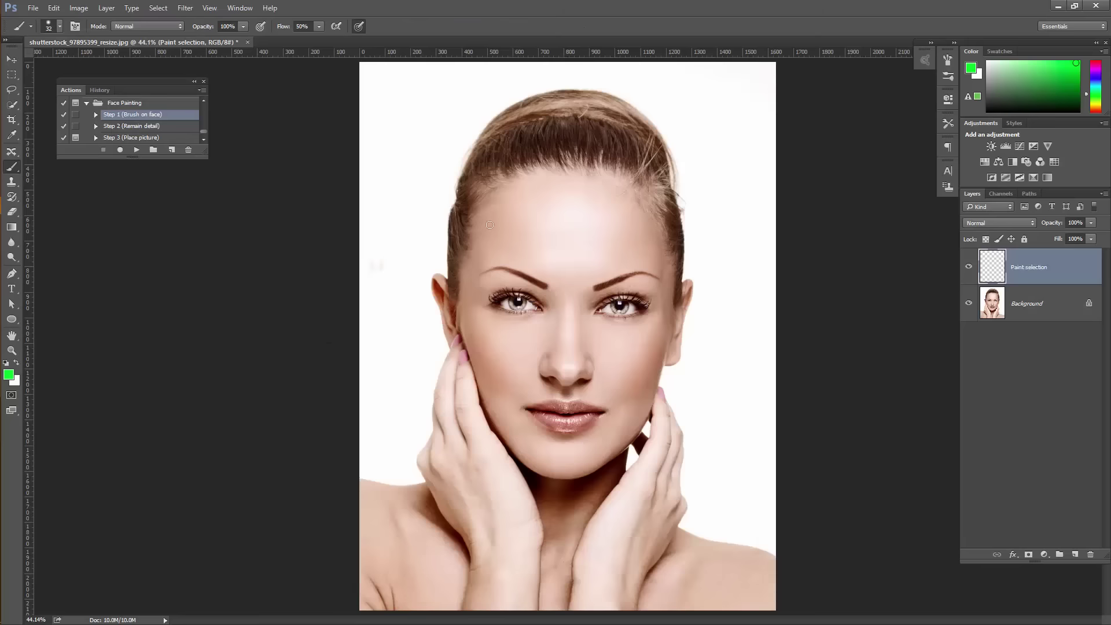
Paint solid green over the forehead and lower face with a ~368 px brush, then shrink it to ~223 px
left_click_drag(569, 263, 621, 273)
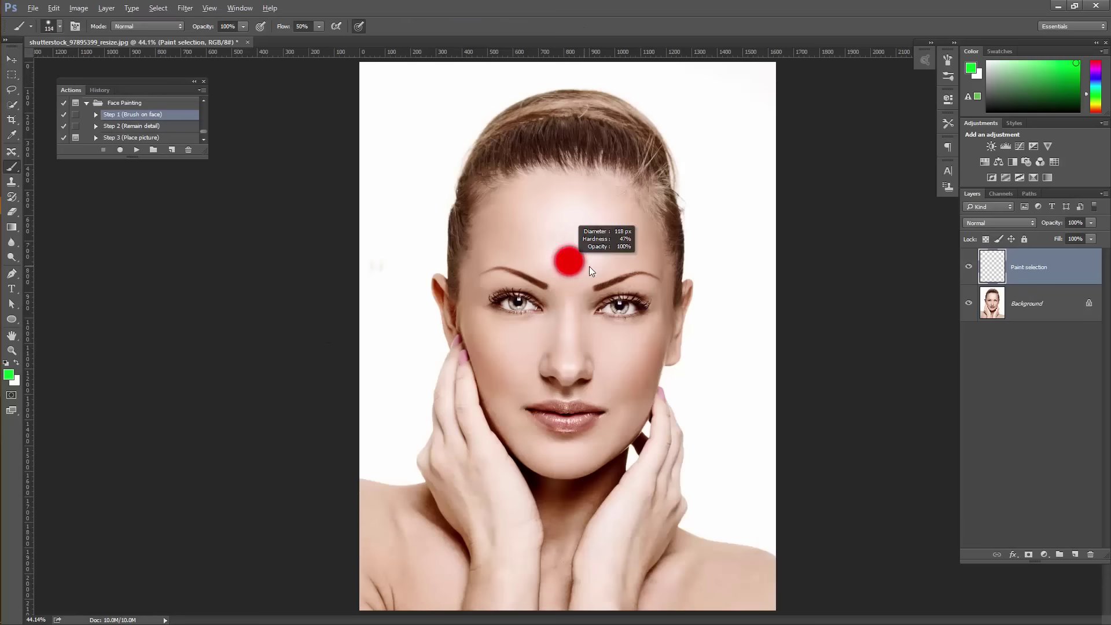
mouse_move(556, 220)
left_mouse_down()
mouse_move(513, 298)
mouse_move(578, 236)
mouse_move(623, 273)
mouse_move(596, 280)
mouse_move(539, 232)
mouse_move(556, 239)
left_mouse_up()
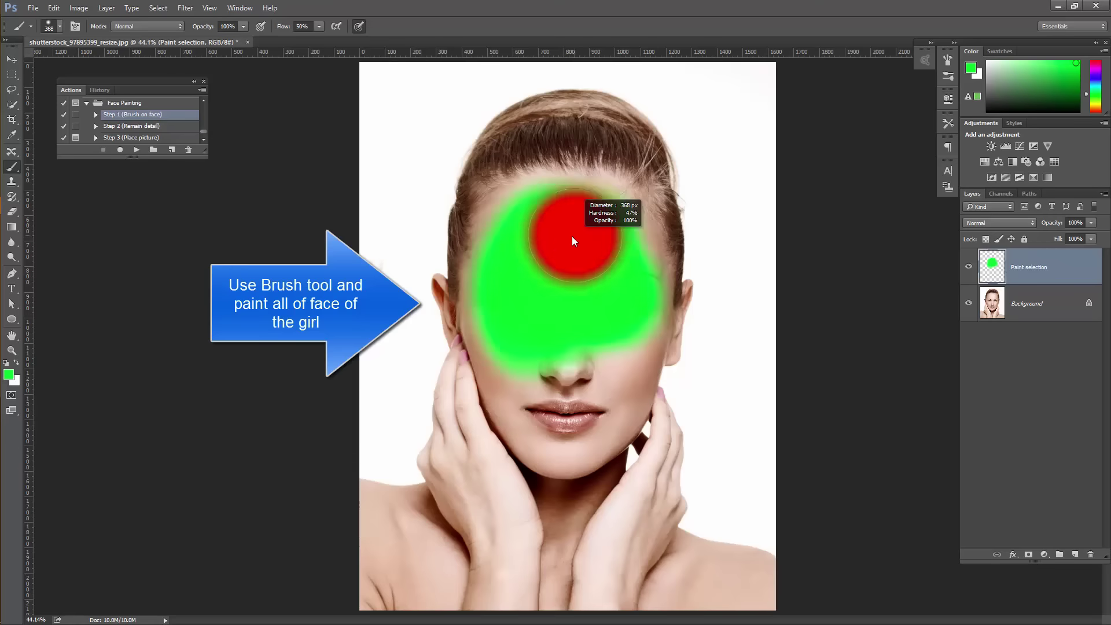
mouse_move(503, 300)
left_mouse_down()
mouse_move(565, 367)
mouse_move(620, 315)
mouse_move(617, 372)
mouse_move(630, 281)
mouse_move(617, 214)
mouse_move(551, 199)
mouse_move(511, 226)
mouse_move(490, 323)
mouse_move(555, 446)
mouse_move(613, 397)
mouse_move(626, 353)
mouse_move(623, 258)
mouse_move(640, 268)
mouse_move(618, 320)
left_mouse_up()
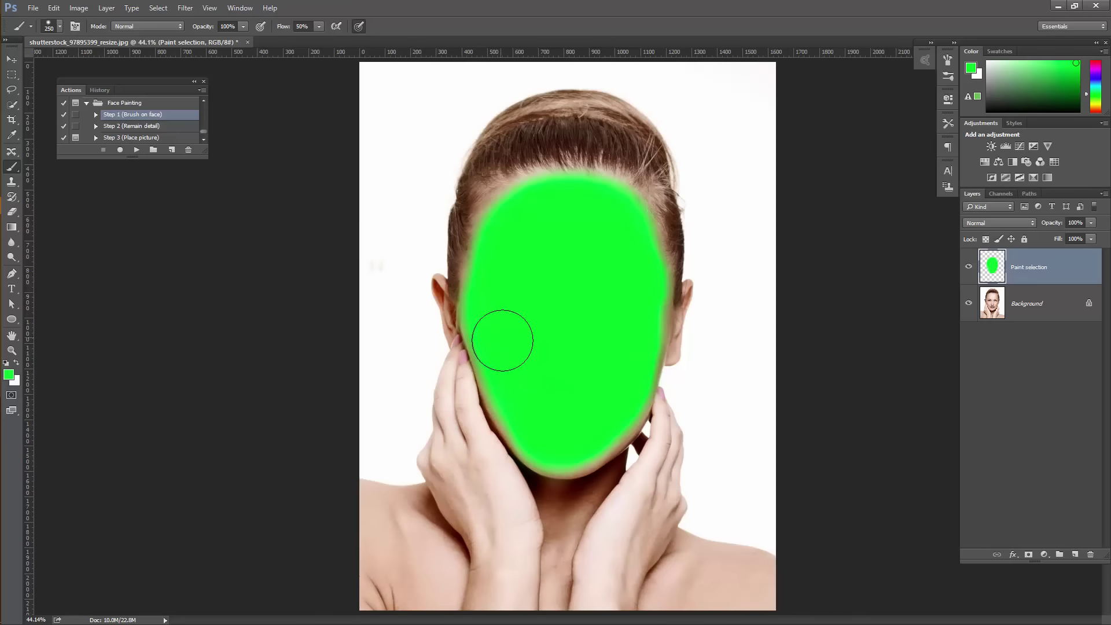
left_click_drag(576, 365, 604, 375)
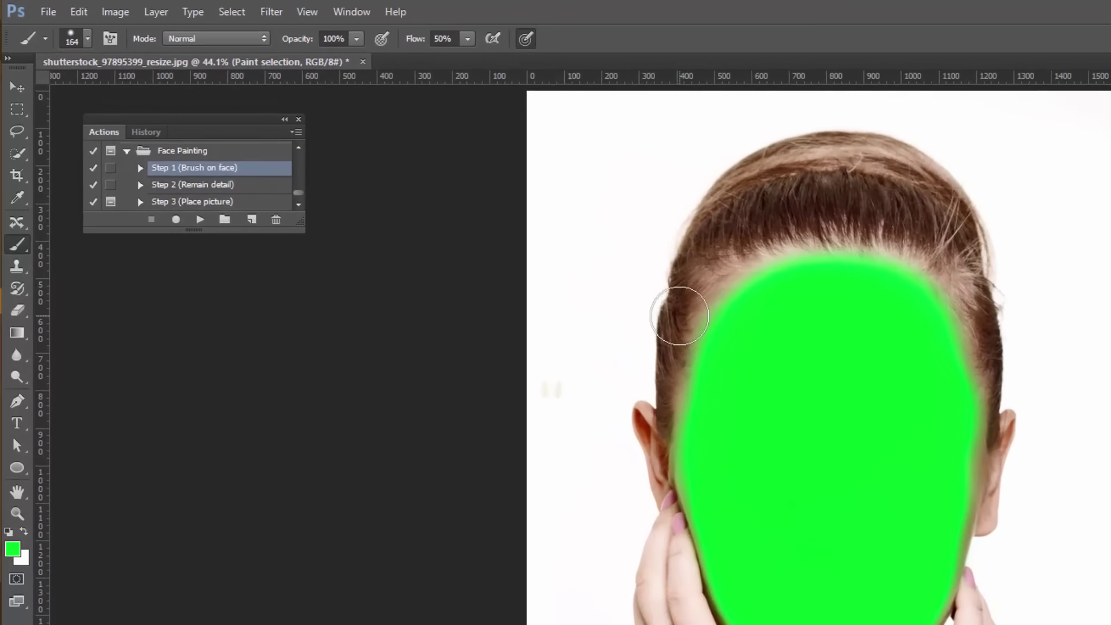
Play the Remain detail step, zoom in on the eyes and shrink the brush to about 41 px
left_click(191, 184)
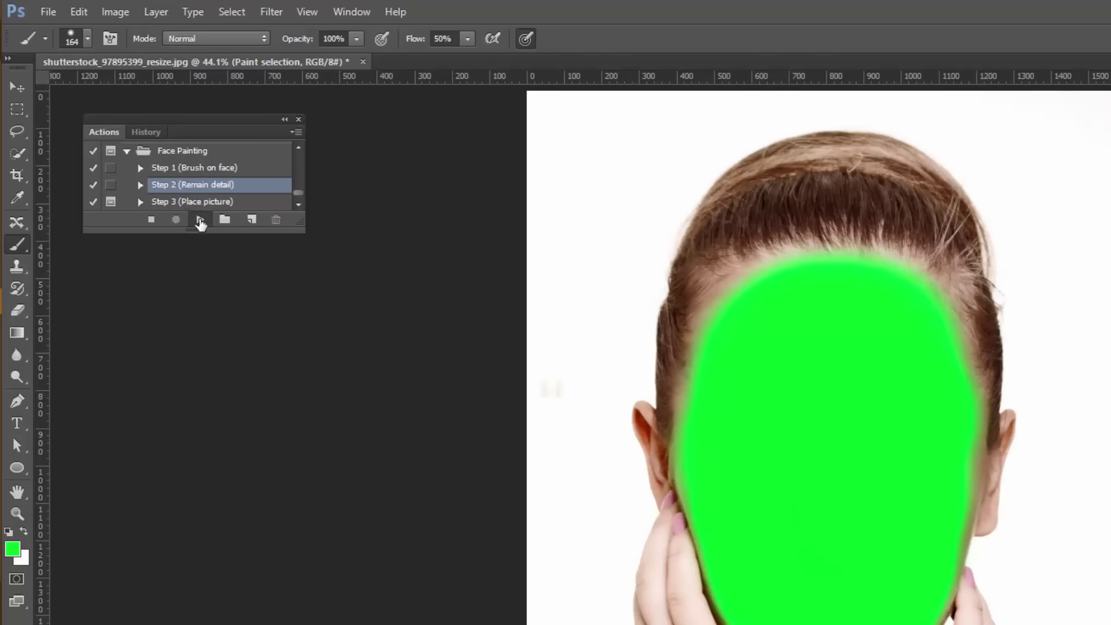
left_click(200, 220)
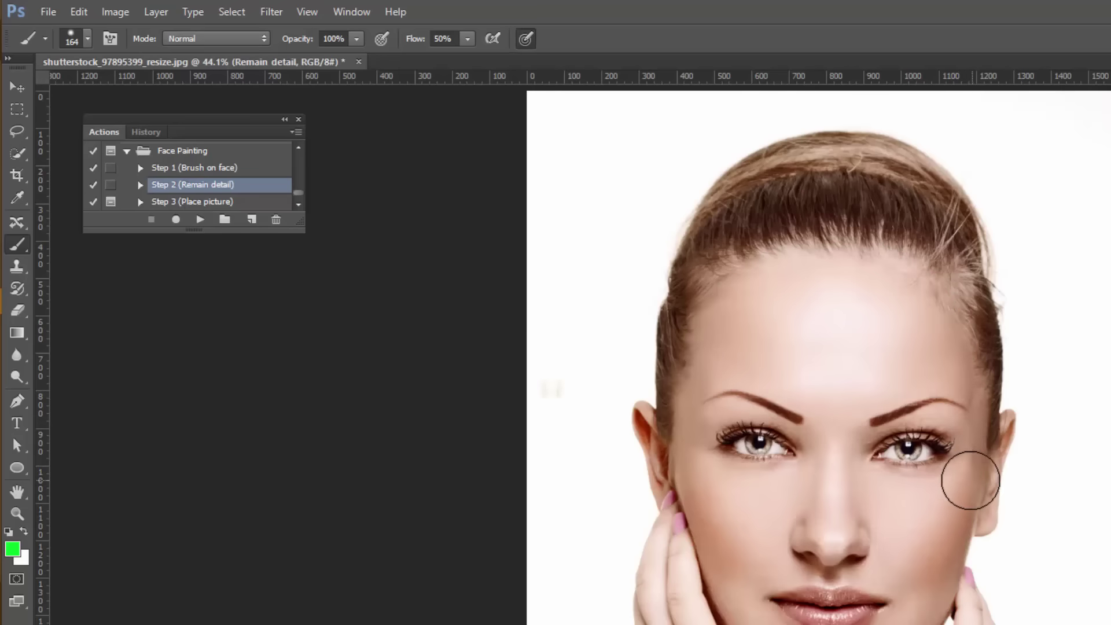
left_click(733, 398, "ctrl")
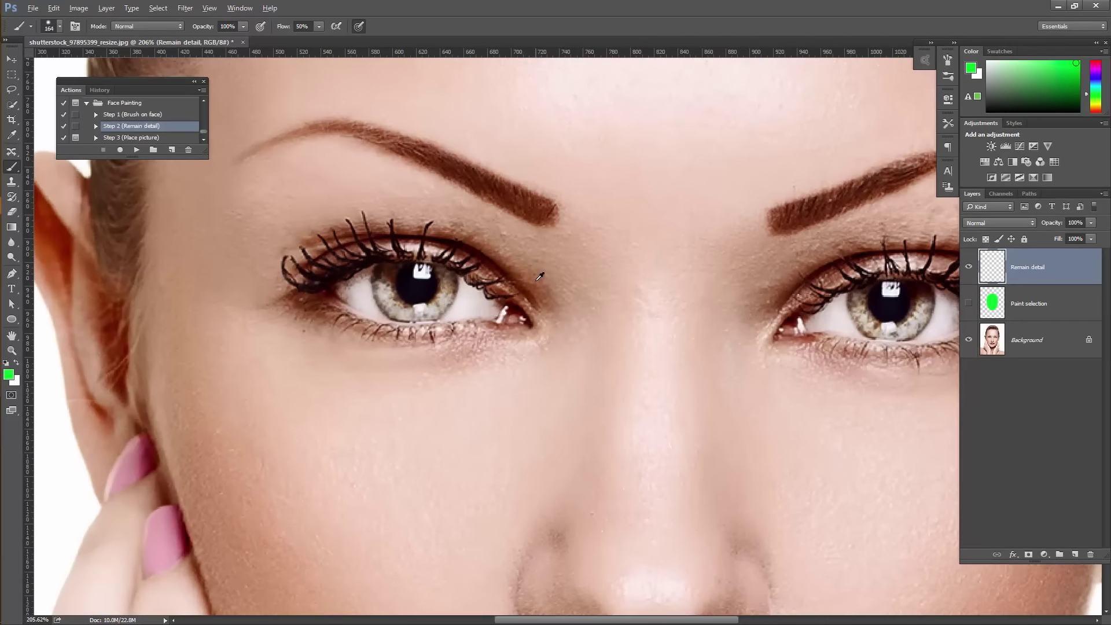
left_click_drag(533, 282, 453, 283)
Paint green over the left and right eyes, then zoom out to fit the face
mouse_move(336, 288)
left_mouse_down()
mouse_move(419, 308)
mouse_move(413, 294)
mouse_move(442, 296)
mouse_move(437, 280)
mouse_move(382, 302)
left_mouse_up()
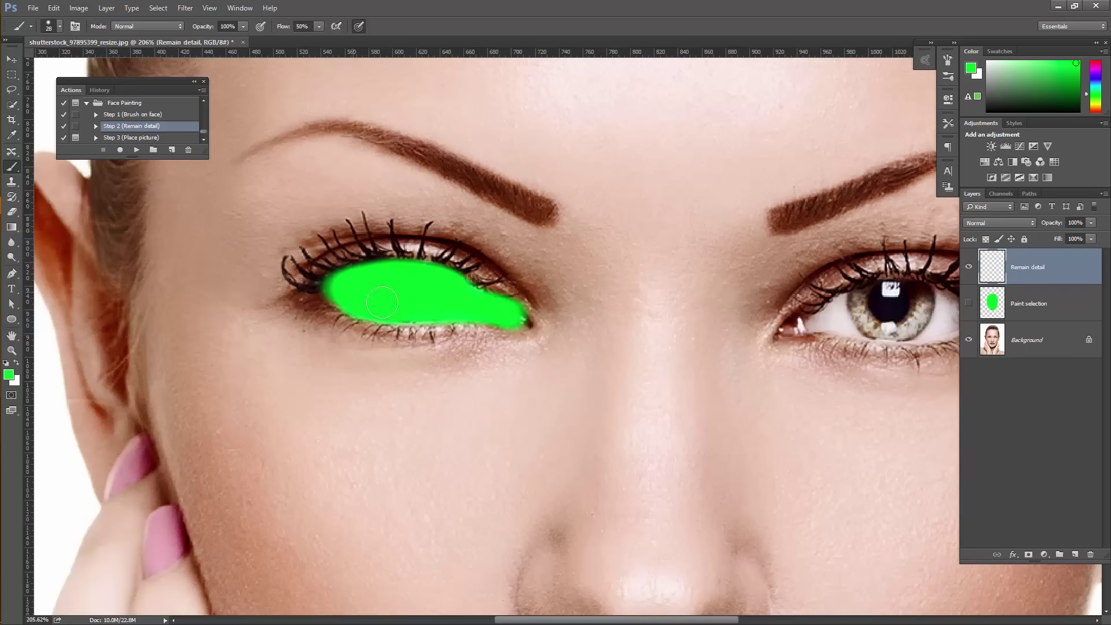
left_click_drag(727, 249, 384, 240)
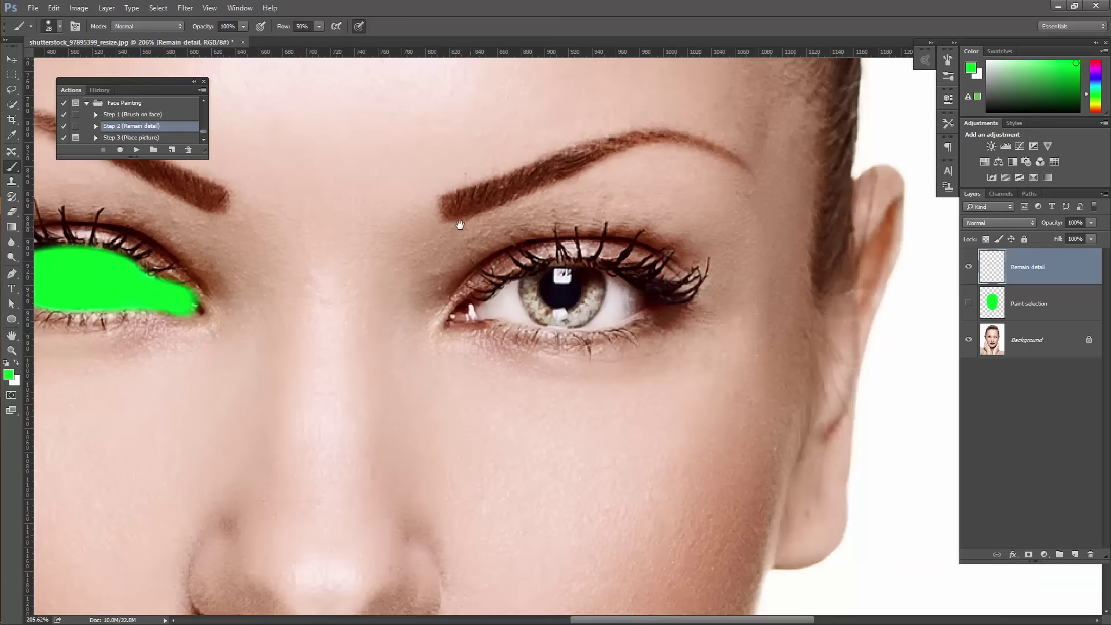
mouse_move(447, 311)
left_mouse_down()
mouse_move(611, 286)
mouse_move(634, 301)
mouse_move(498, 318)
mouse_move(596, 292)
mouse_move(578, 287)
left_mouse_up()
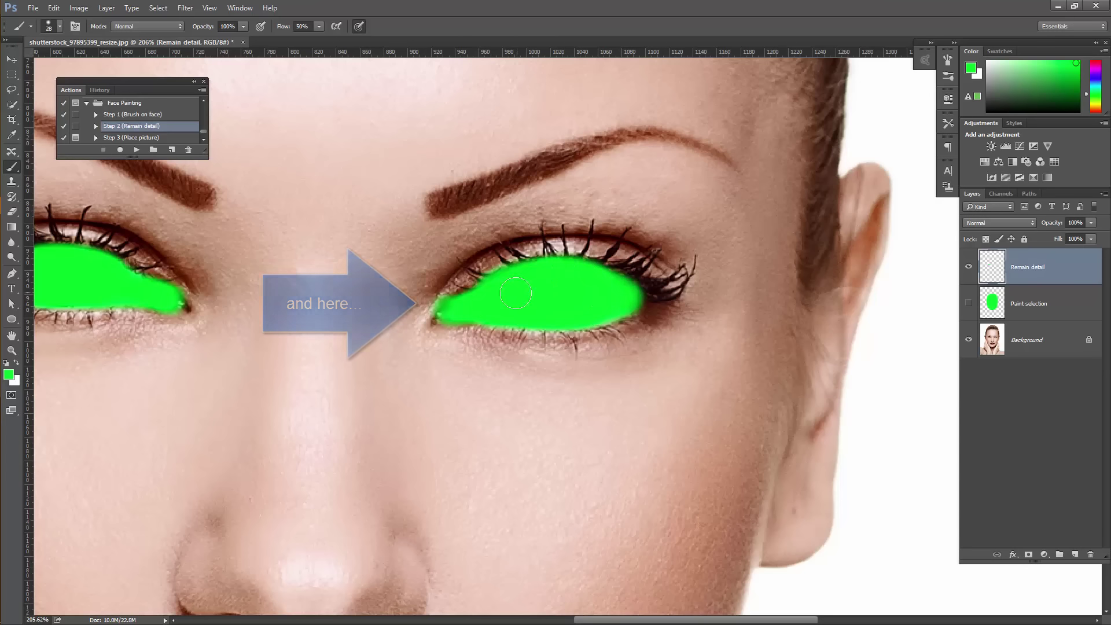
key("ctrl+0")
scroll(618, 223, "down", 3)
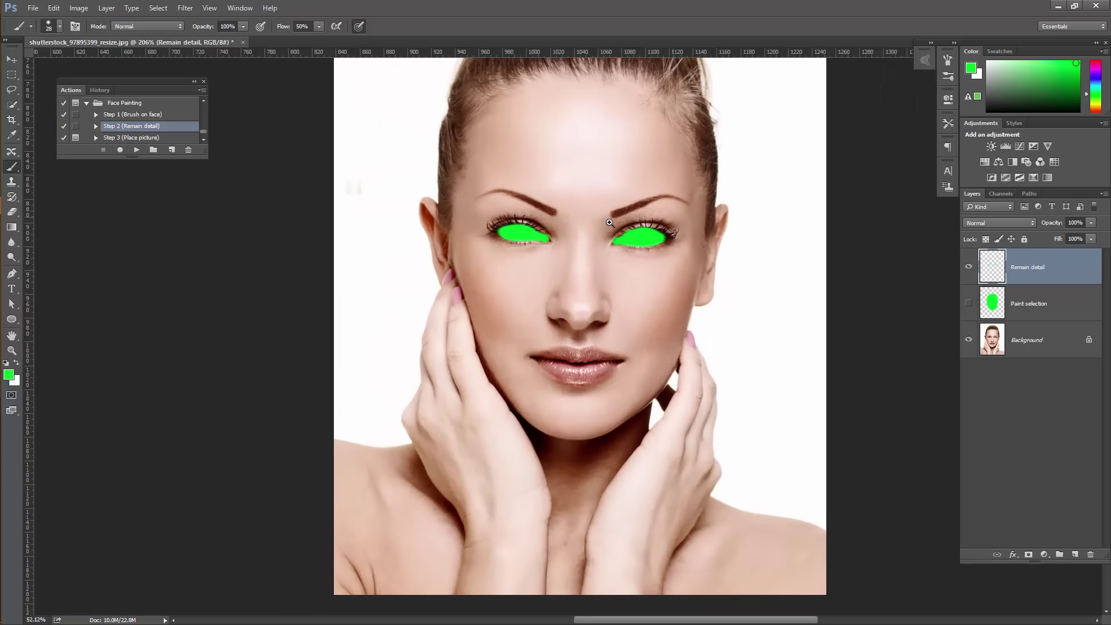
scroll(612, 193, "down", 1)
scroll(613, 192, "down", 1)
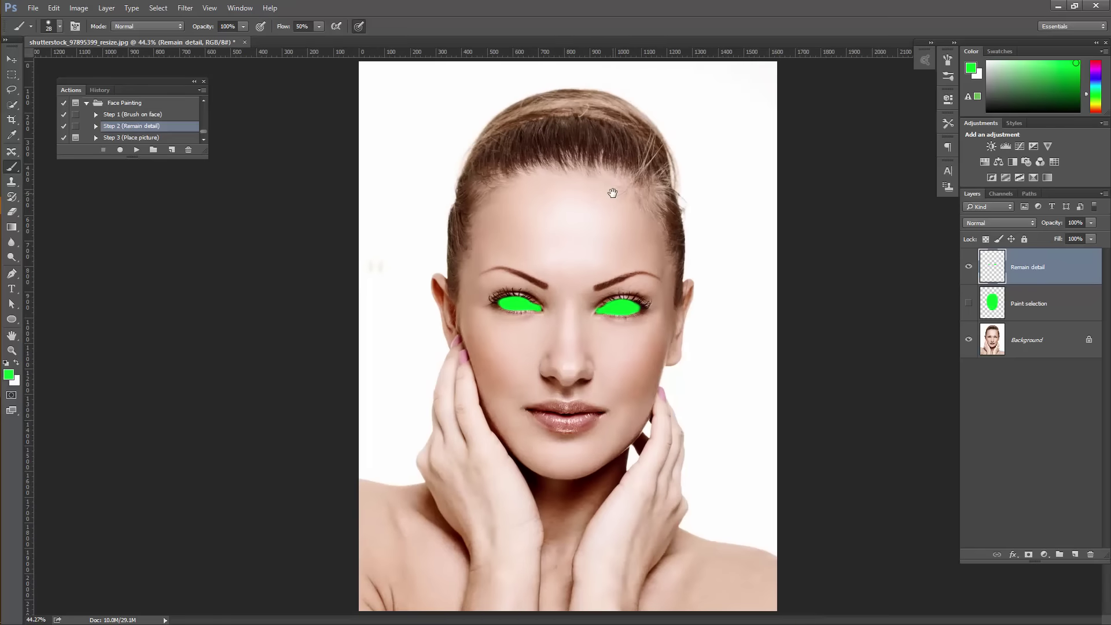
Play Place picture and place the union-jack-flag image over the face, rotated 90°
left_click(128, 138)
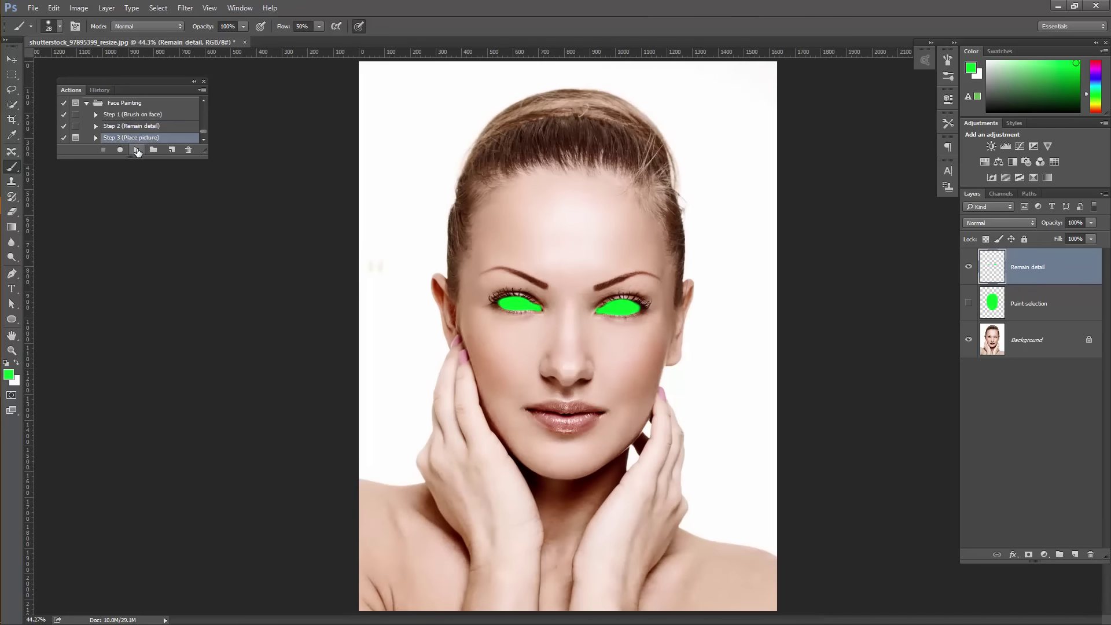
left_click(137, 150)
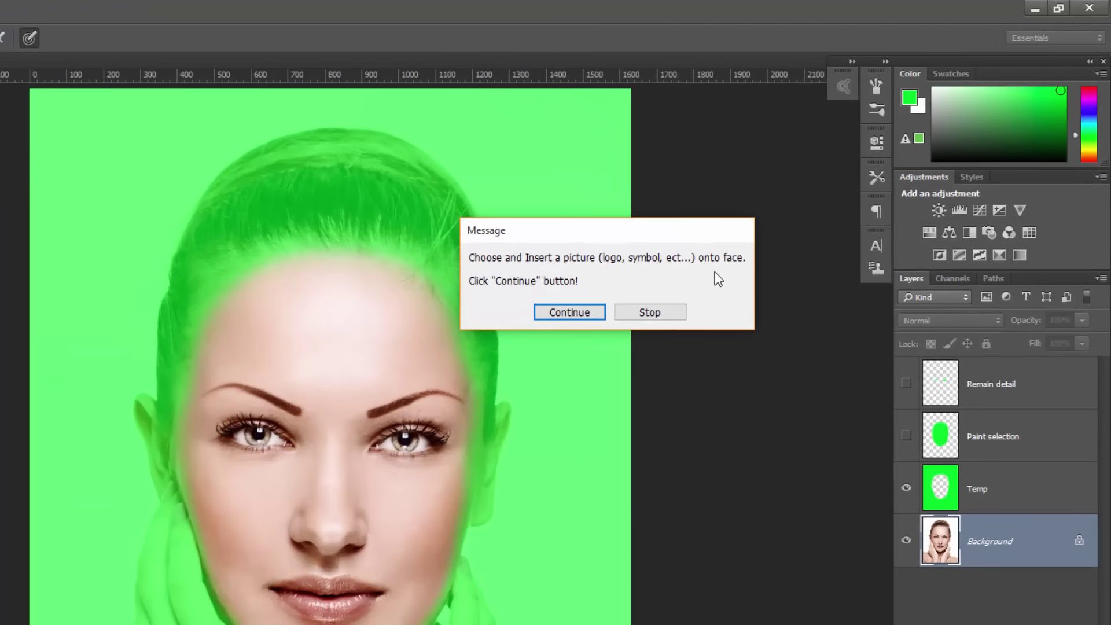
left_click(582, 313)
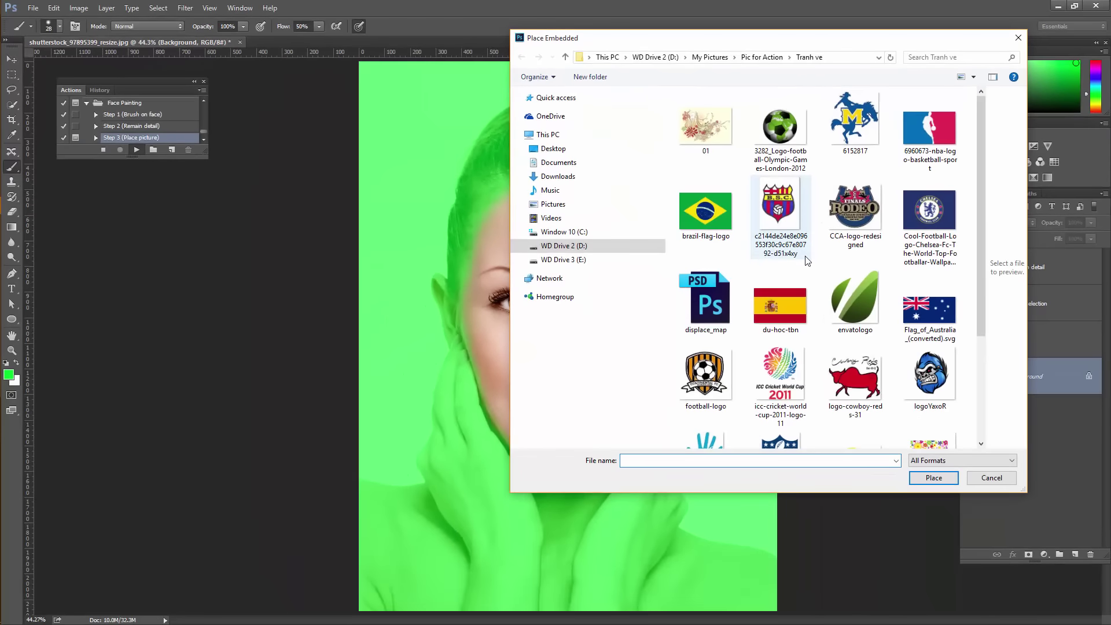
scroll(808, 261, "down", 2)
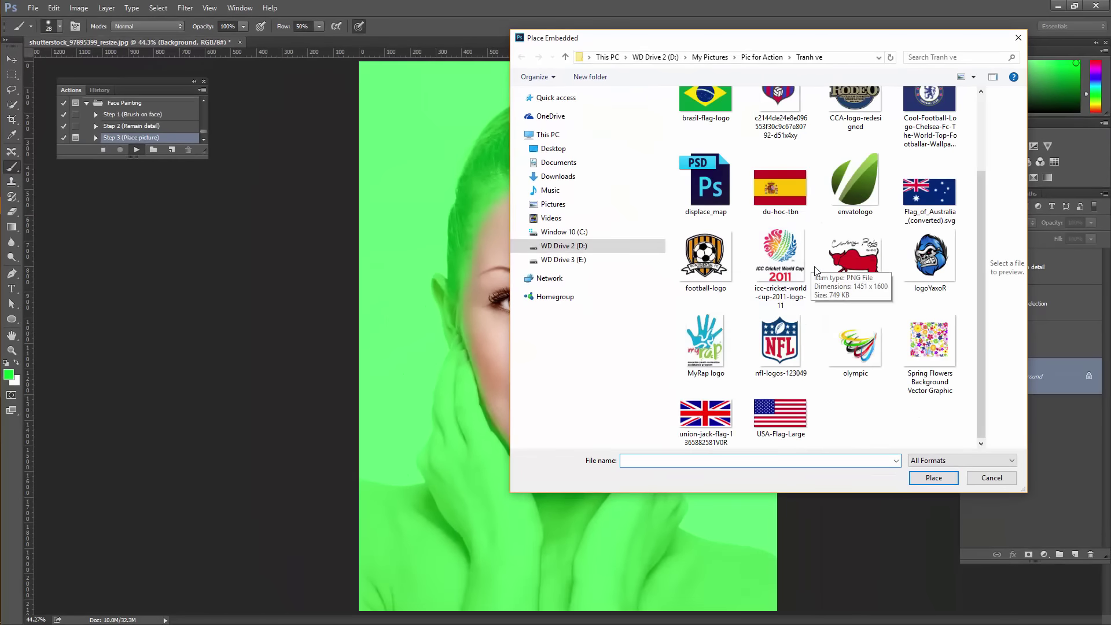
left_click(721, 421)
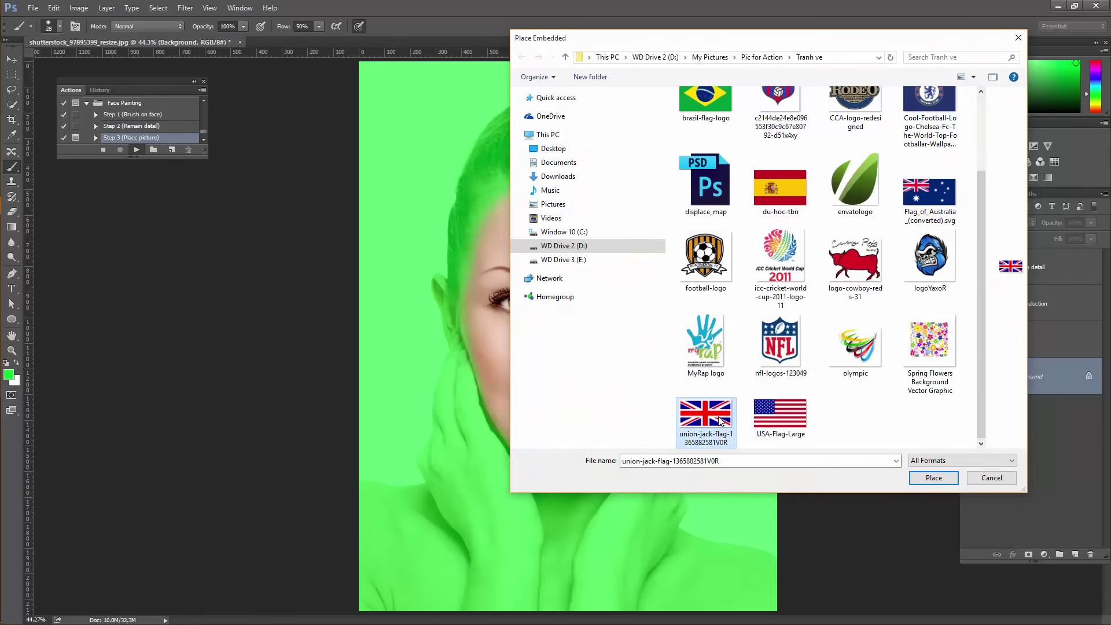
double_click(720, 421)
left_click_drag(669, 197, 651, 396)
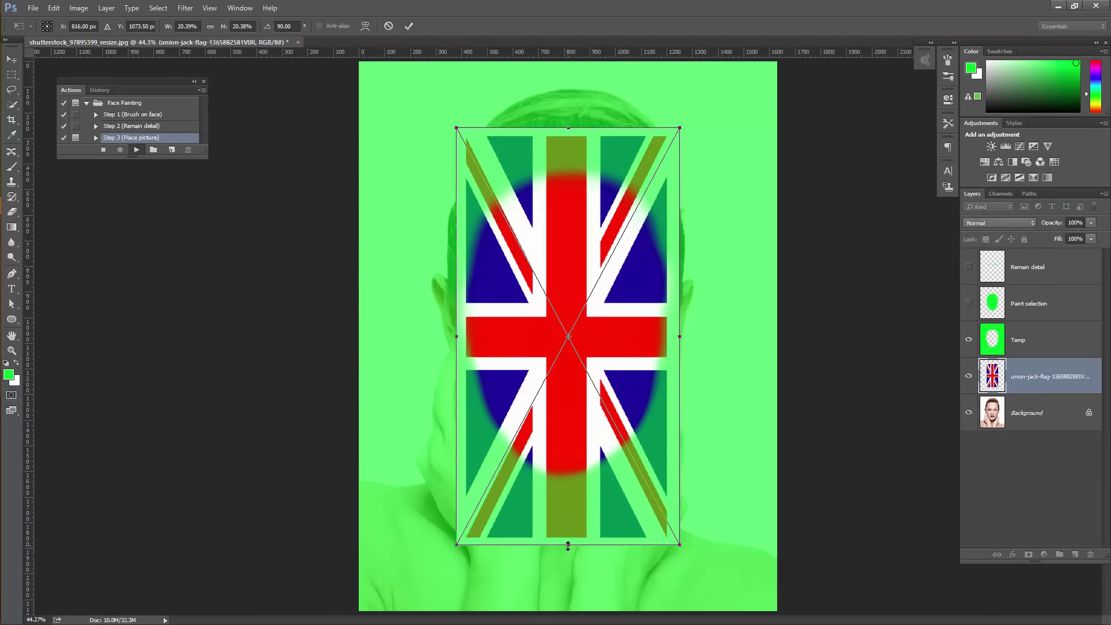
Shrink the flag from top, bottom and side to the face's size and commit the transform
left_click_drag(569, 544, 569, 488)
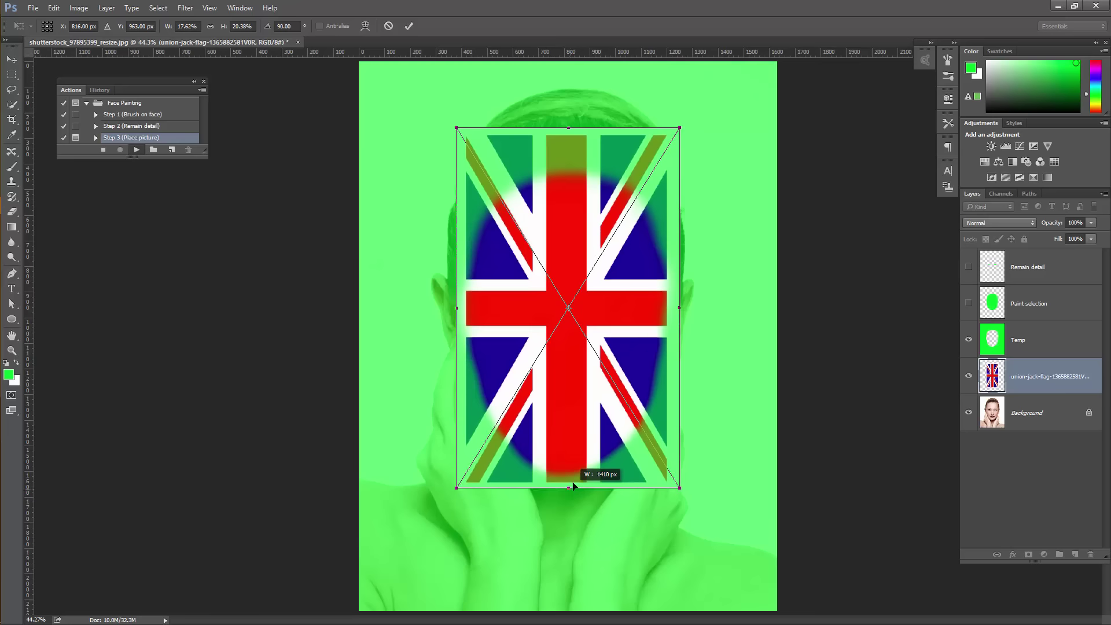
left_click_drag(570, 128, 572, 162)
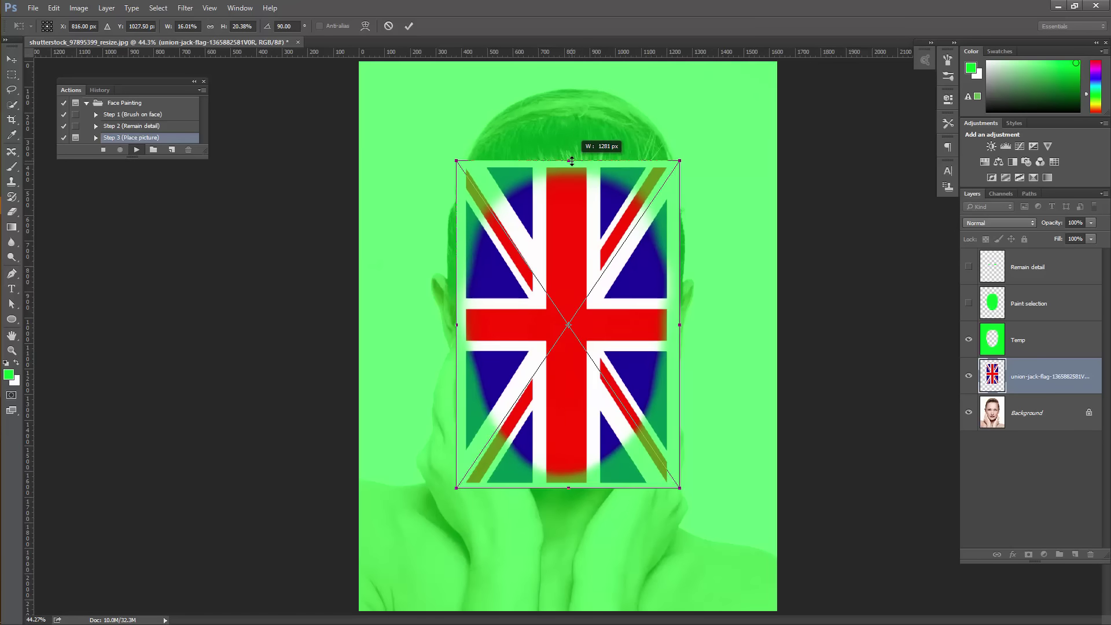
left_click_drag(572, 161, 574, 161)
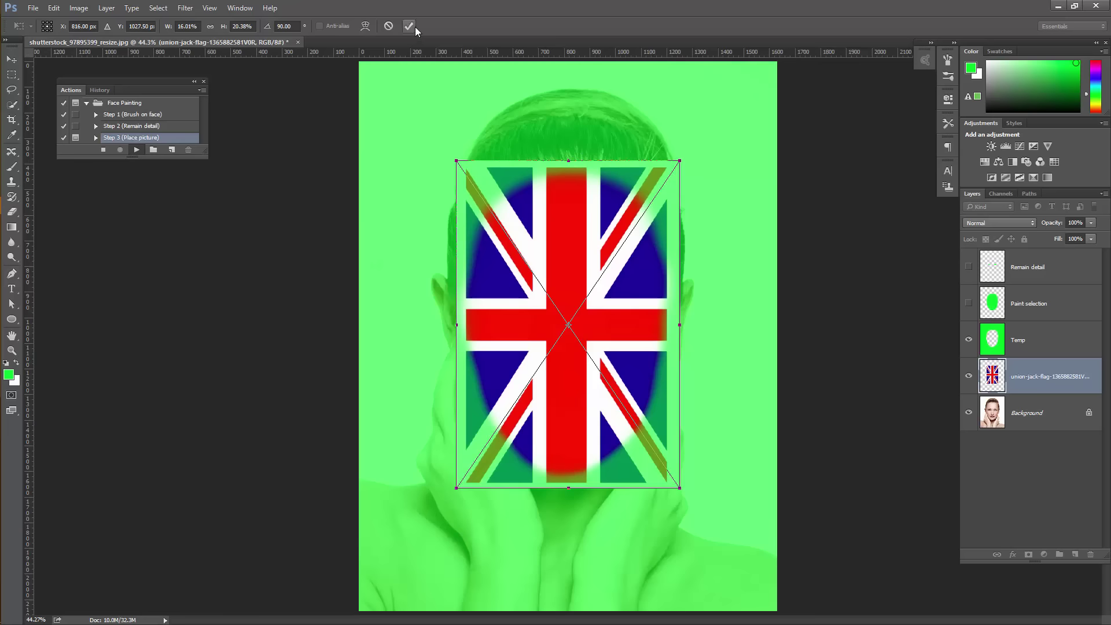
left_click_drag(681, 325, 673, 325)
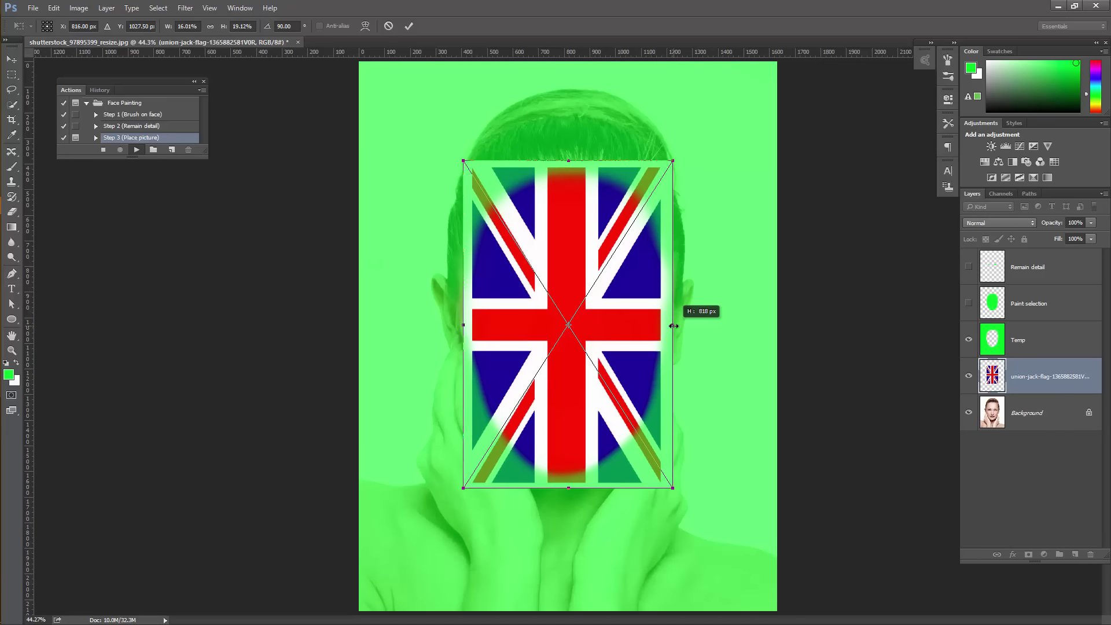
left_click(411, 27)
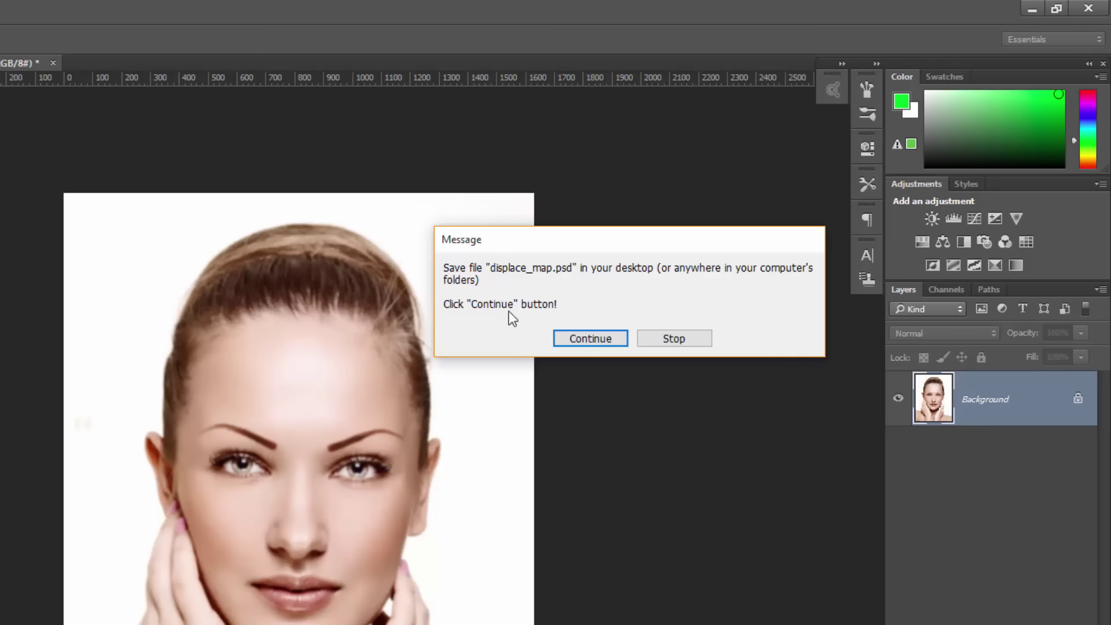
Continue the action and save over the existing displace_map.psd, confirming the replacement
left_click(603, 338)
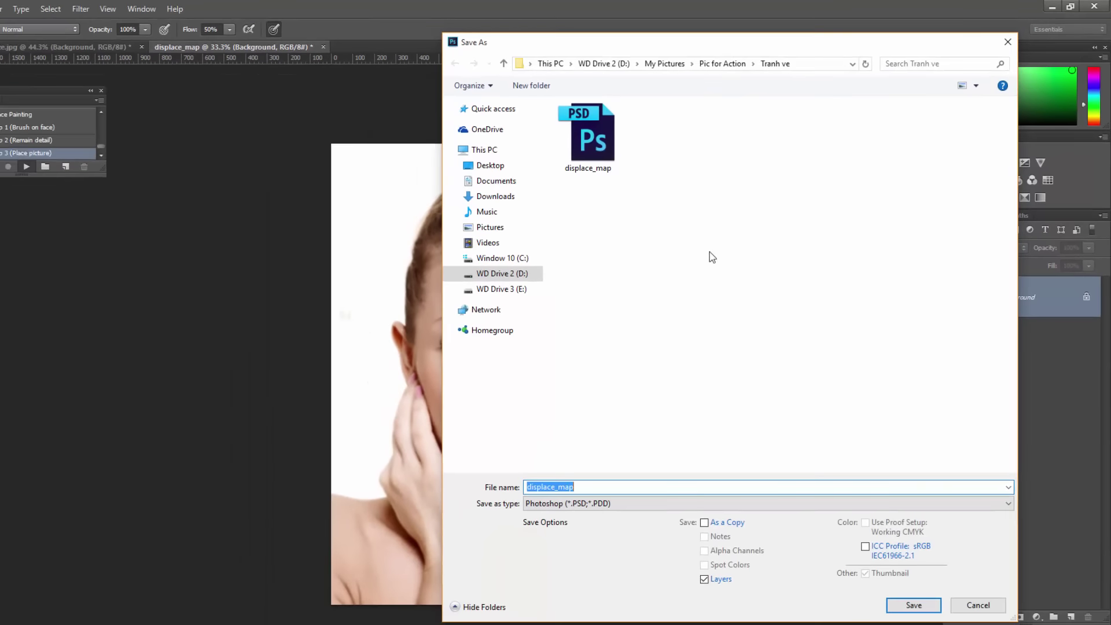
double_click(588, 155)
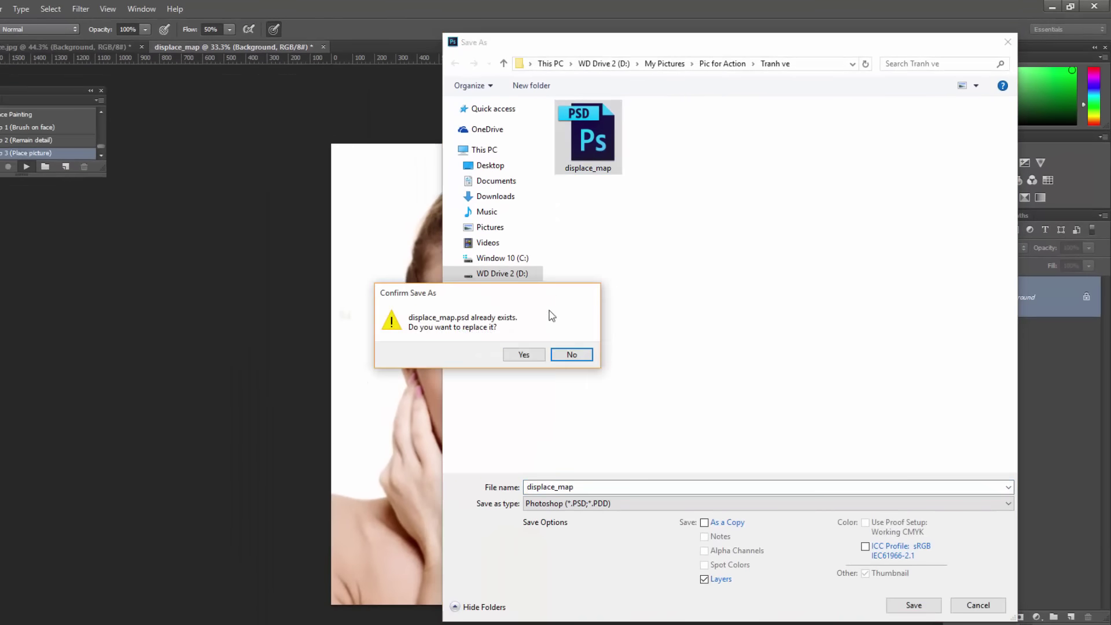
left_click(526, 355)
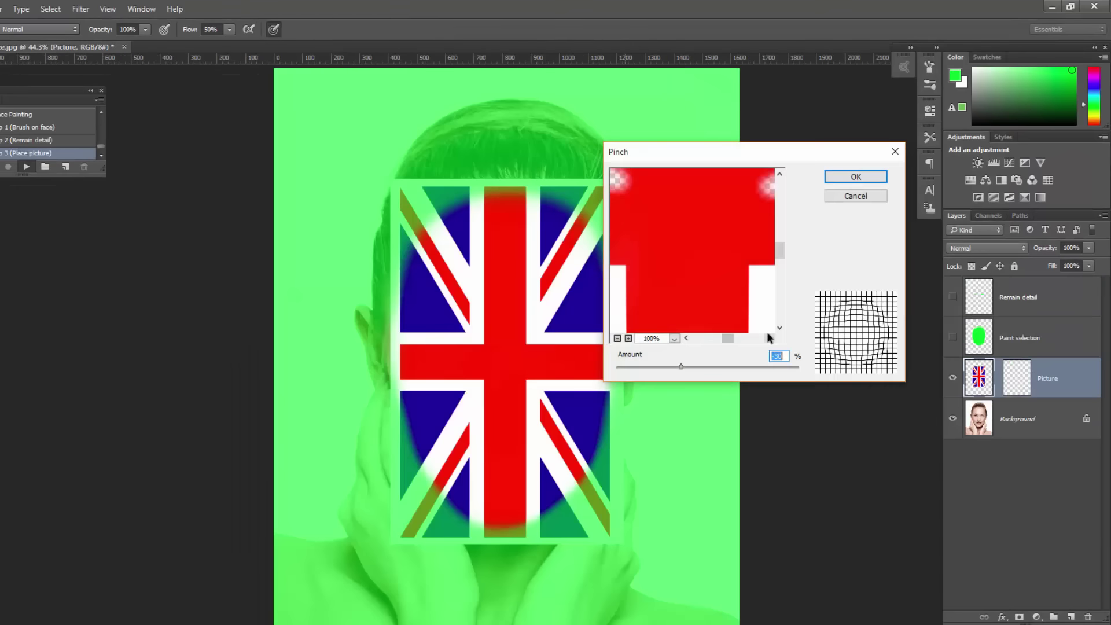
Apply the Pinch filter to the flag with Amount -58
left_click(618, 338)
left_click(618, 339)
left_click(617, 339)
left_click(617, 339)
left_click(618, 339)
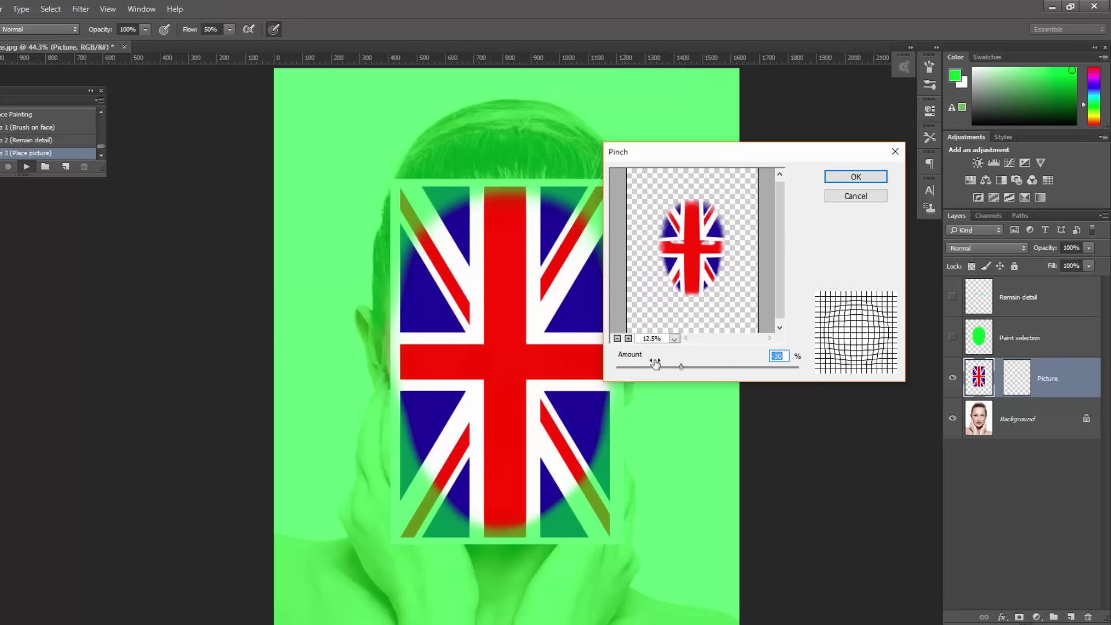
mouse_move(684, 367)
left_mouse_down()
mouse_move(657, 367)
mouse_move(719, 363)
mouse_move(656, 367)
mouse_move(715, 364)
mouse_move(692, 370)
left_mouse_up()
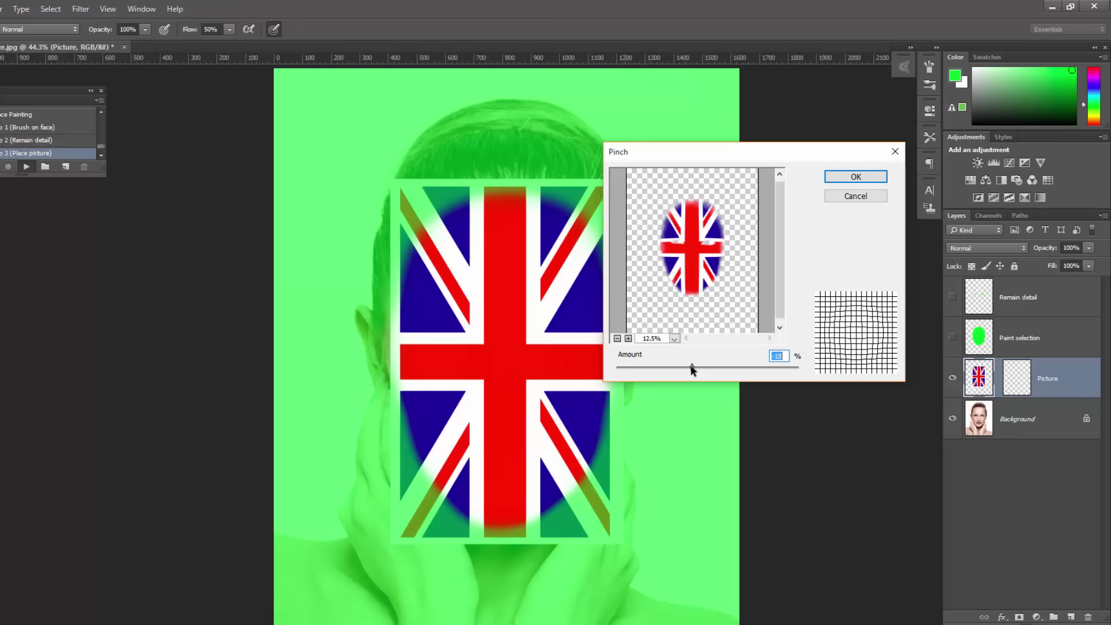
left_click(857, 178)
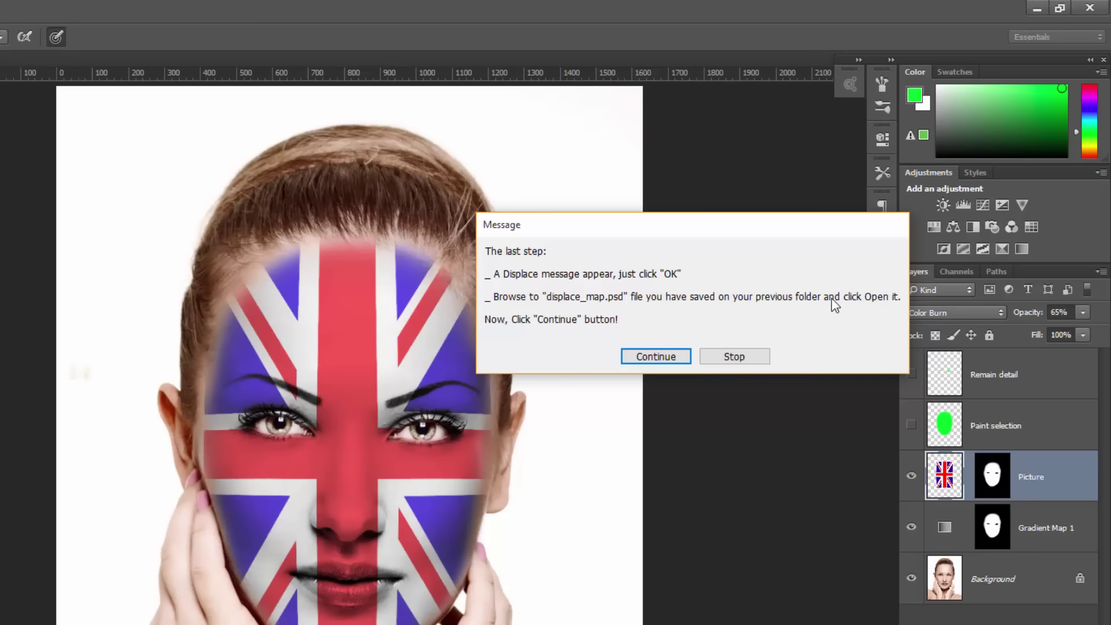
Run Displace with the default settings, using displace_map.psd as the displacement map
left_click(644, 357)
left_click(542, 362)
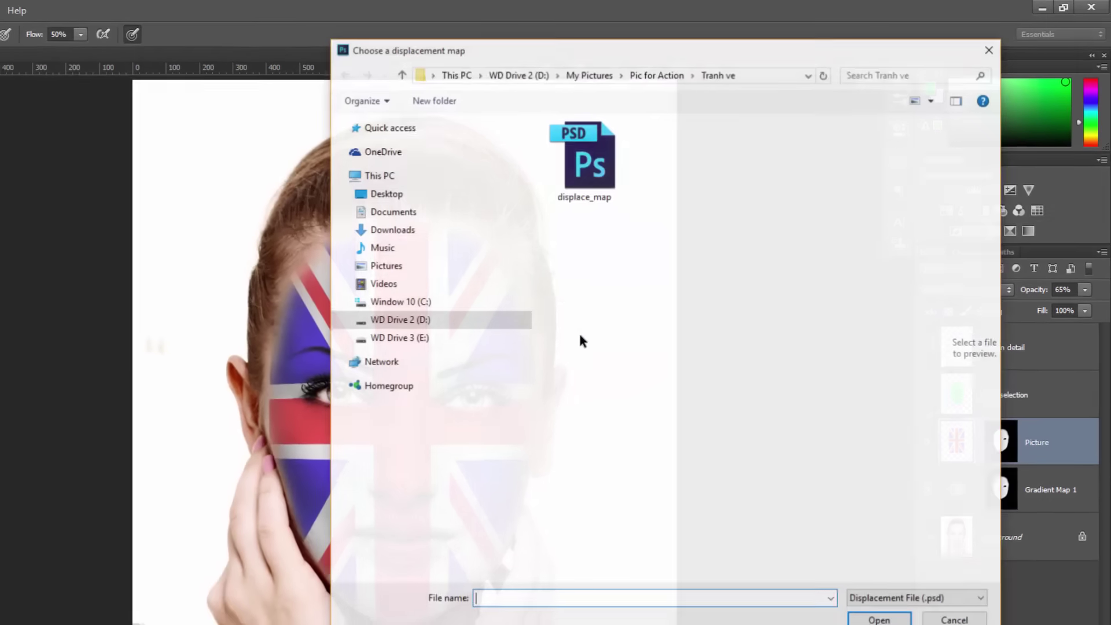
double_click(624, 173)
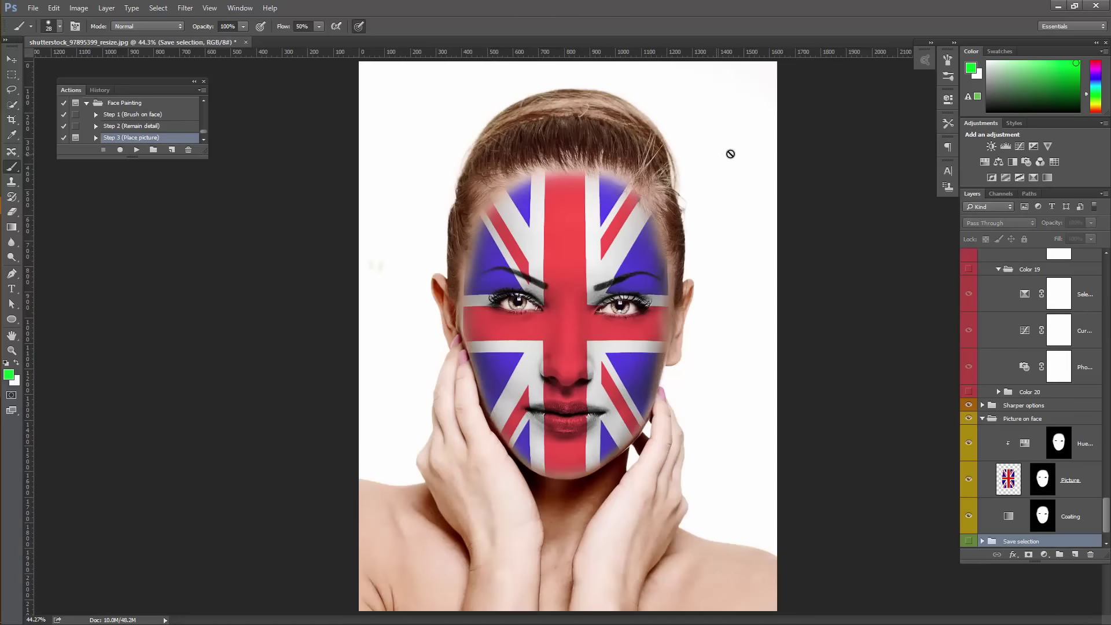
Browse the action's layer groups, then expand the Adjustment & Color options group
left_click(982, 419)
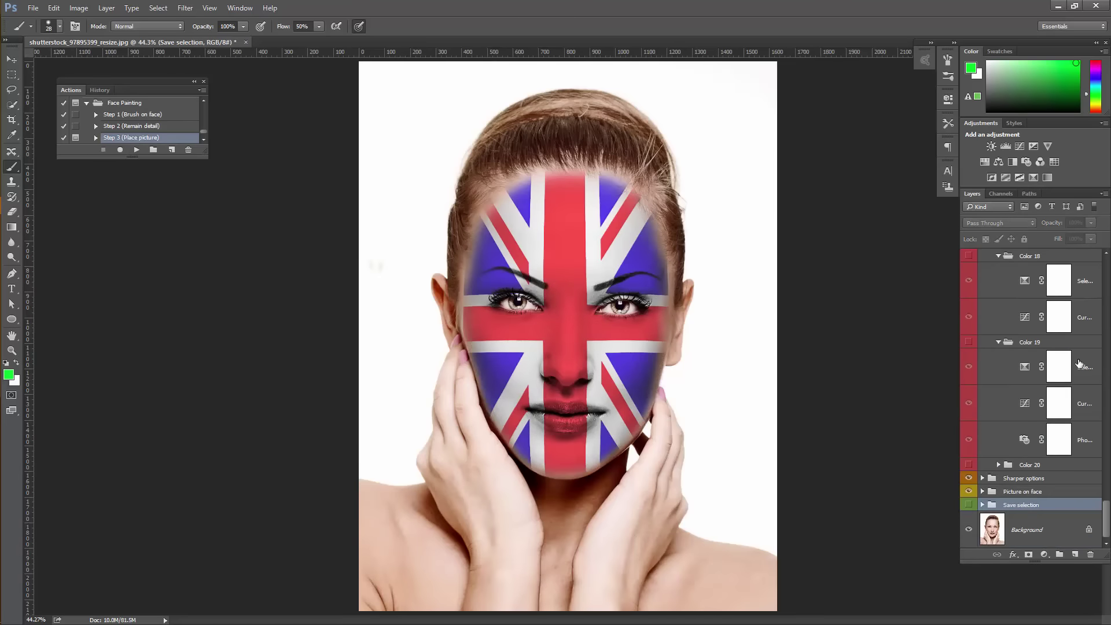
left_click_drag(1107, 517, 1101, 254)
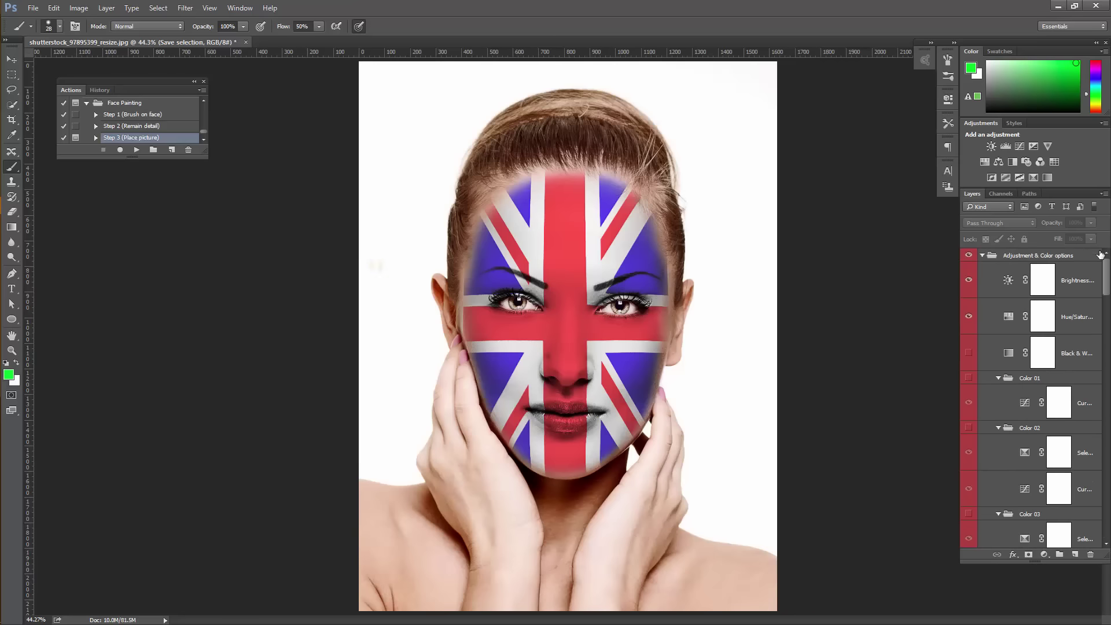
left_click(984, 256)
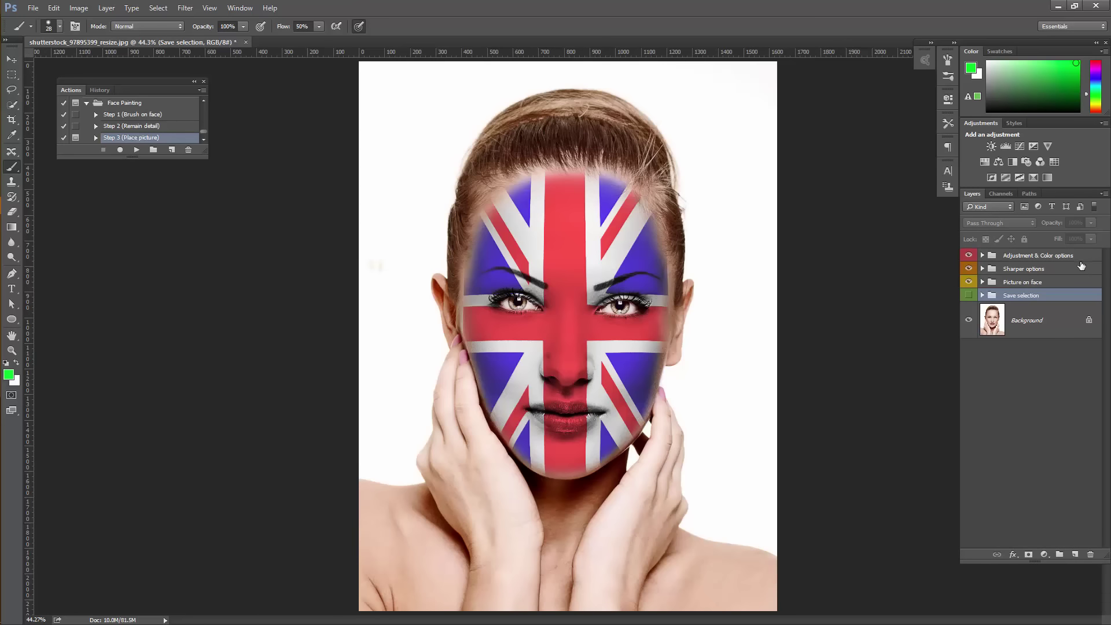
left_click(1082, 258)
left_click(1080, 272)
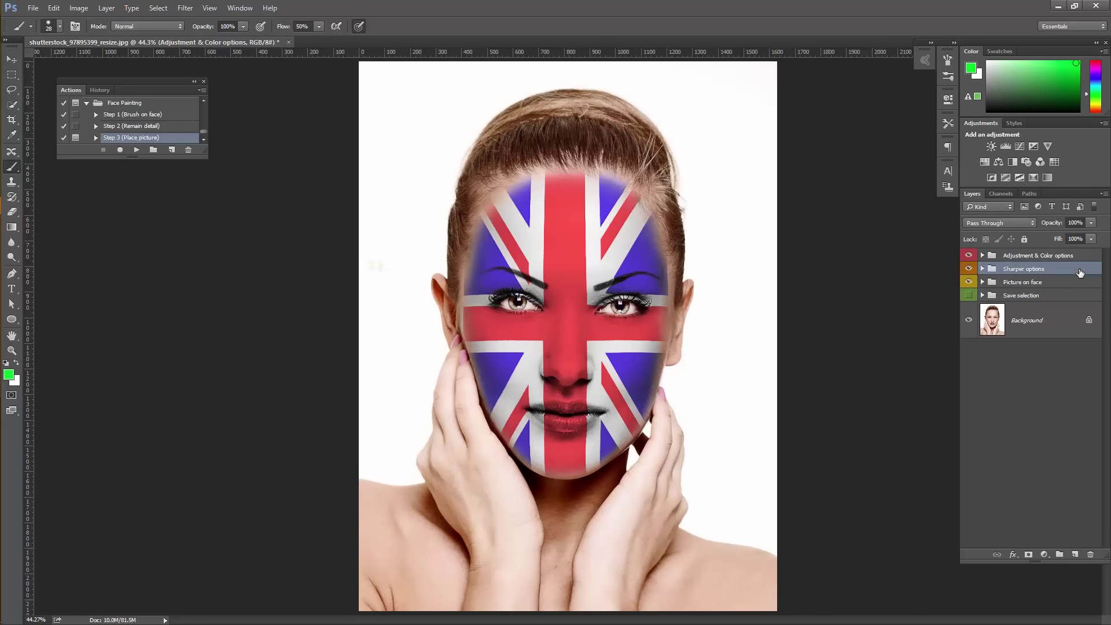
left_click(1076, 283)
left_click(1072, 297)
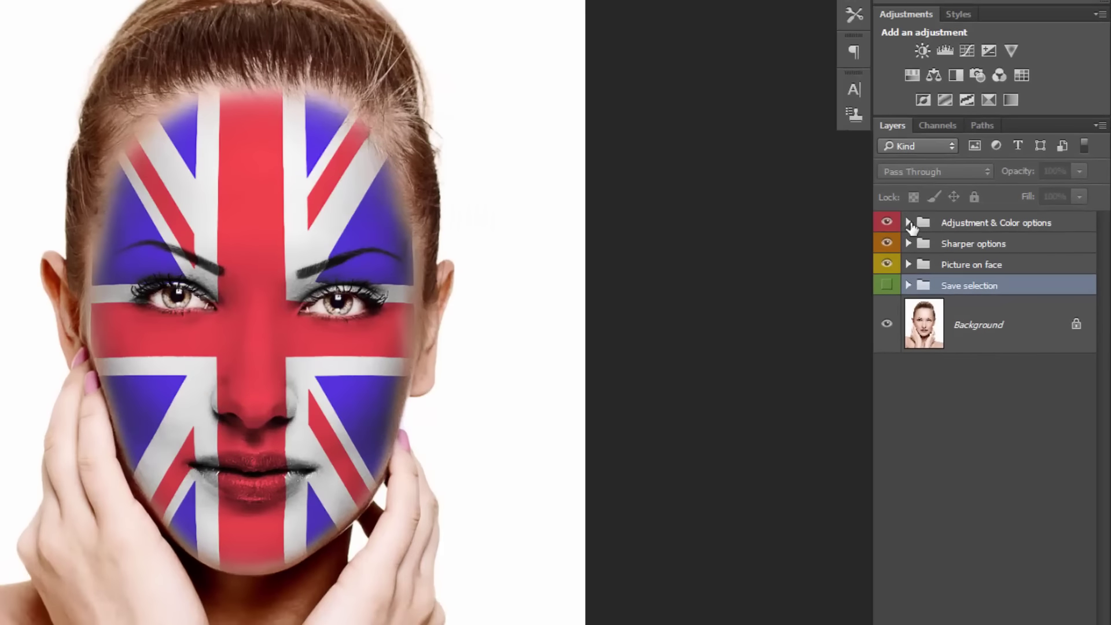
left_click(909, 224)
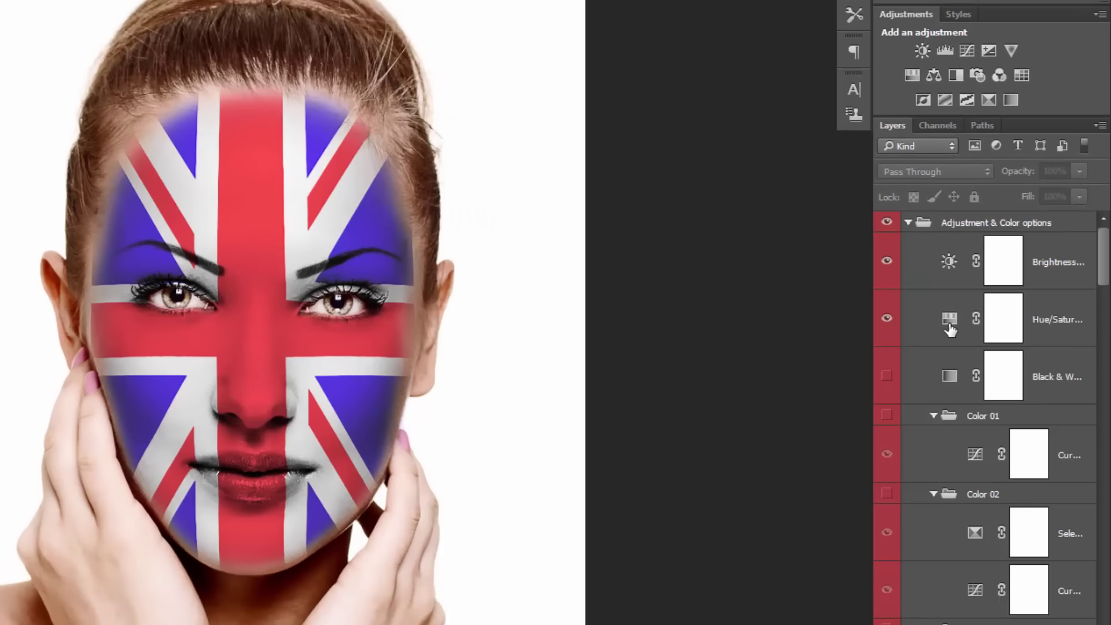
Raise Brightness/Contrast brightness to 6 and adjust the Hue/Saturation saturation
double_click(950, 268)
left_click_drag(705, 66, 713, 73)
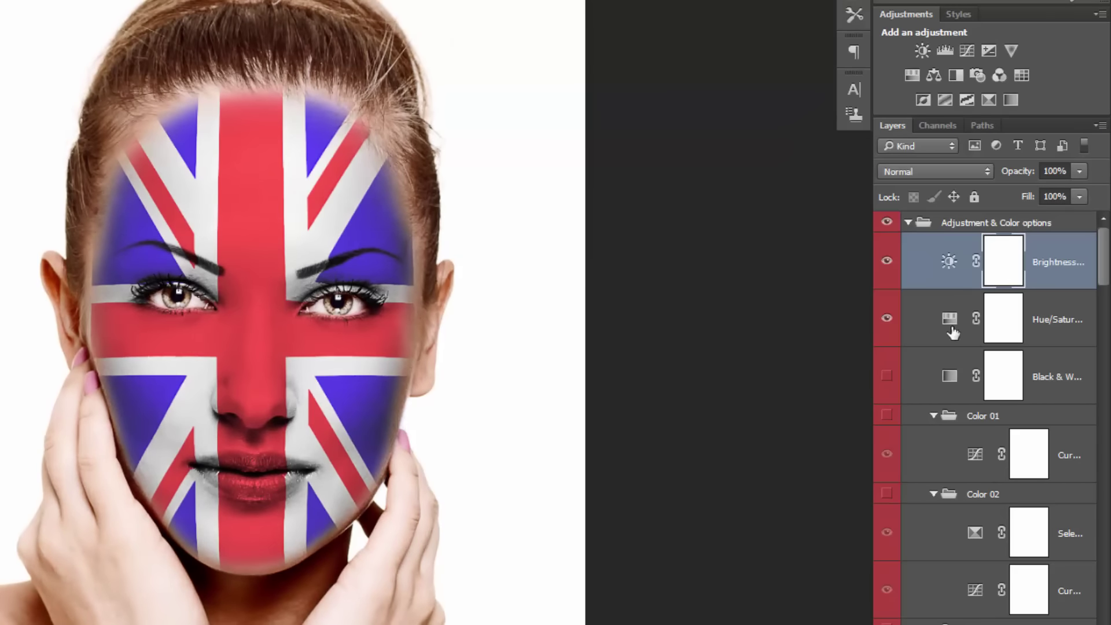
double_click(947, 325)
mouse_move(711, 122)
left_mouse_down()
mouse_move(623, 123)
mouse_move(755, 124)
mouse_move(702, 126)
mouse_move(712, 127)
left_mouse_up()
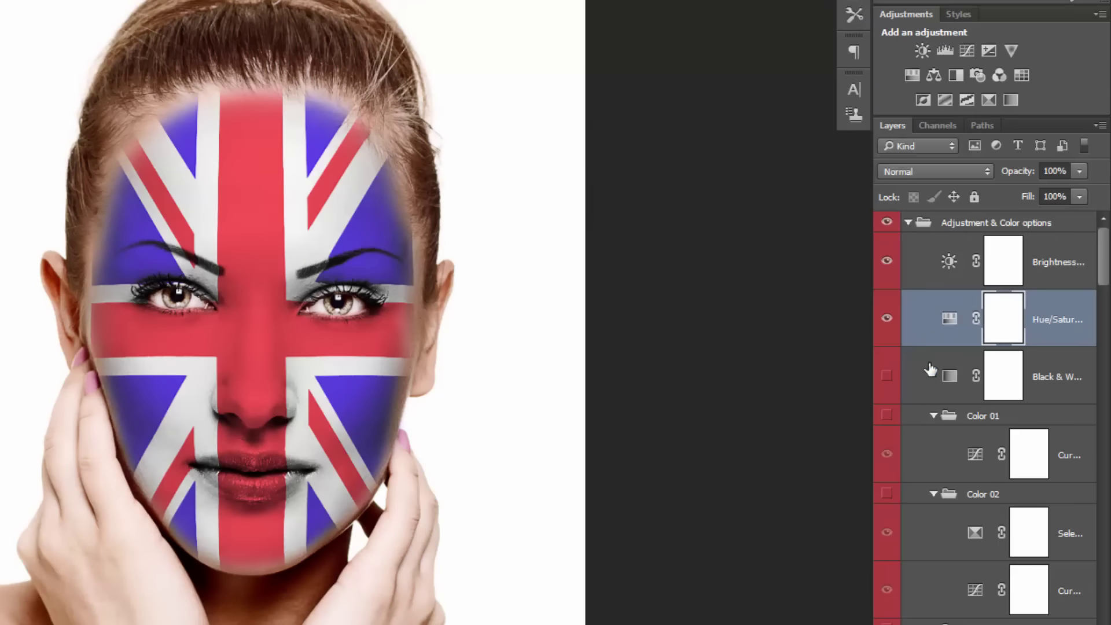
Preview the Black & White look, then turn it back off
left_click(887, 376)
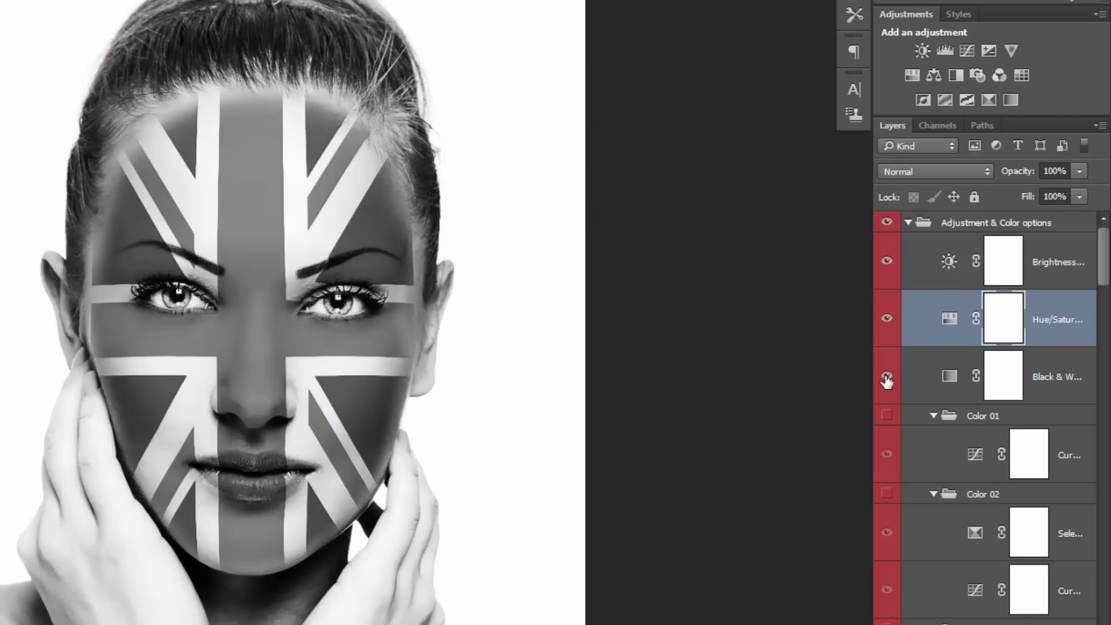
left_click(887, 377)
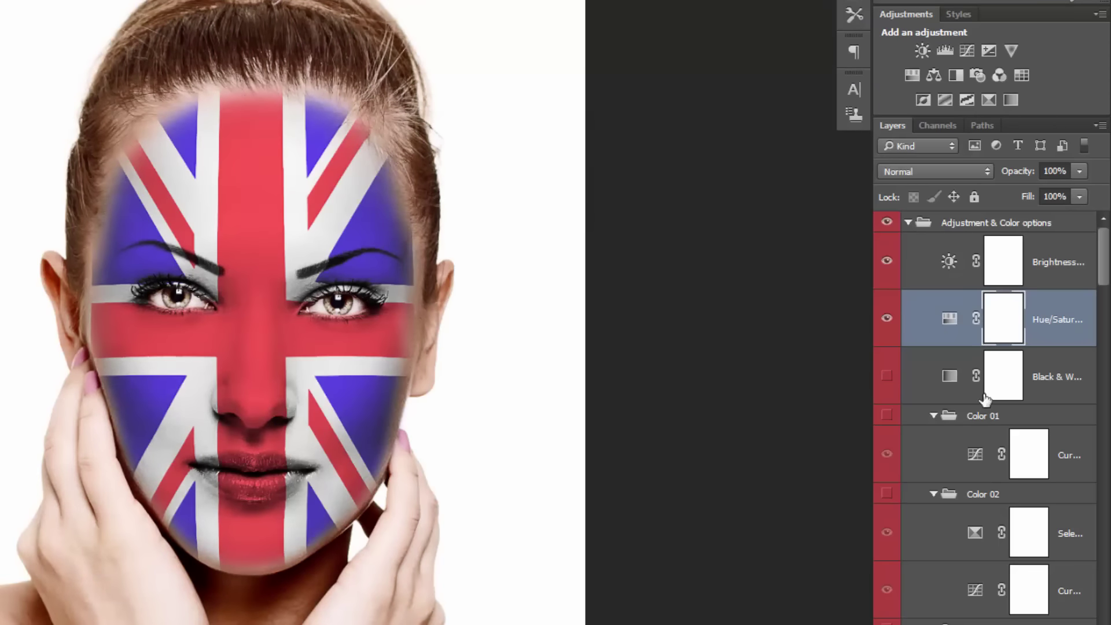
scroll(1094, 289, "down", 2)
scroll(984, 283, "down", 3)
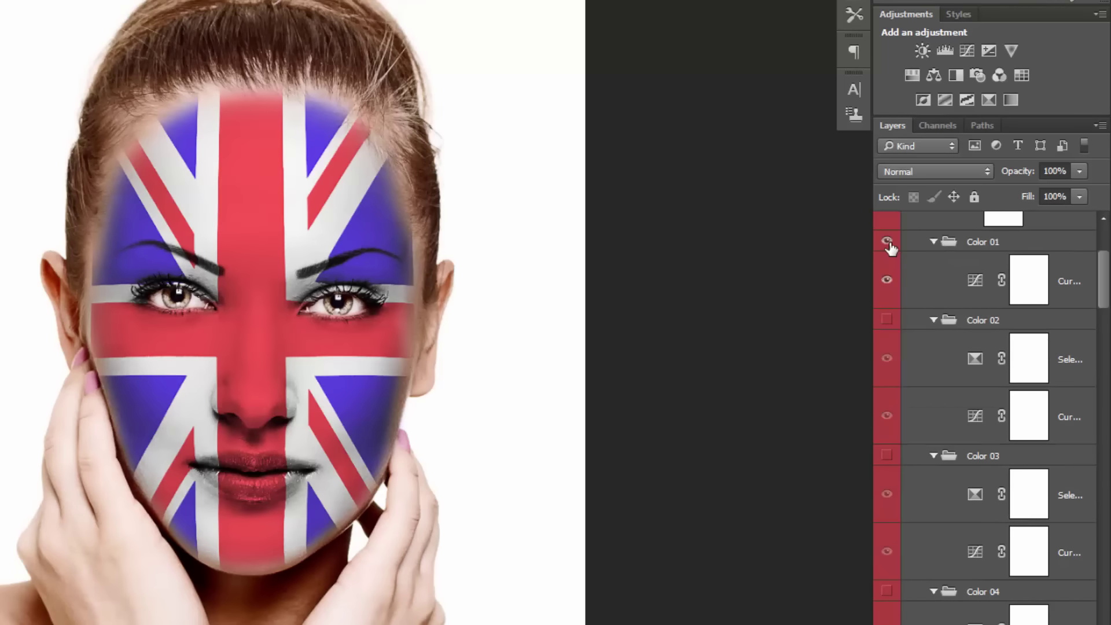
Preview the Color 03, Color 02 and Color 04 tints, then collapse Adjustment & Color options
left_click(887, 456)
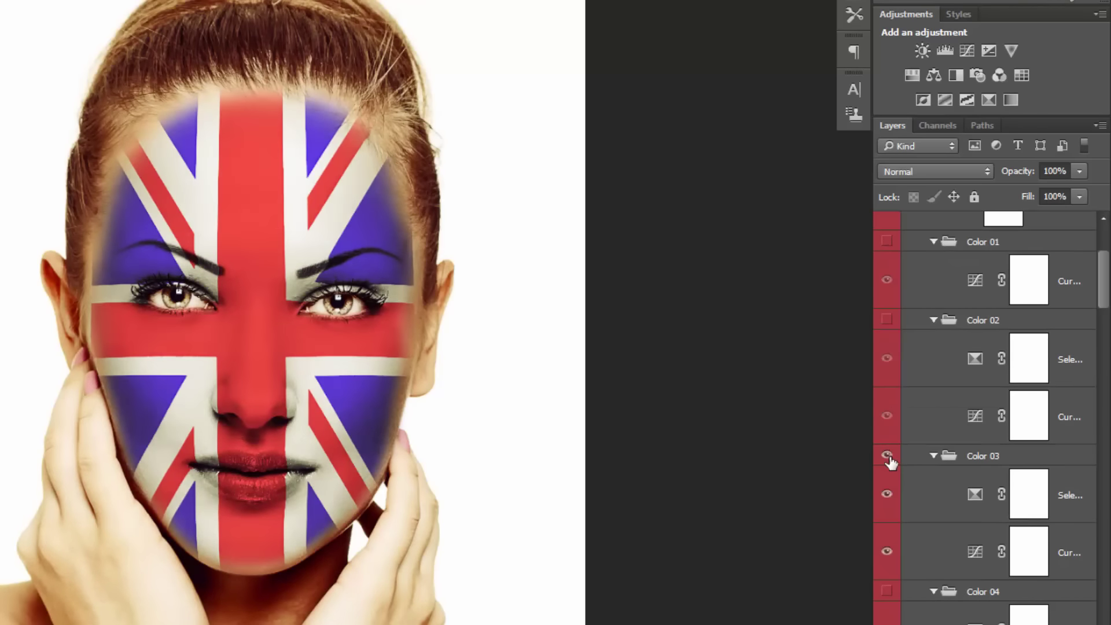
left_click(887, 456)
left_click(888, 320)
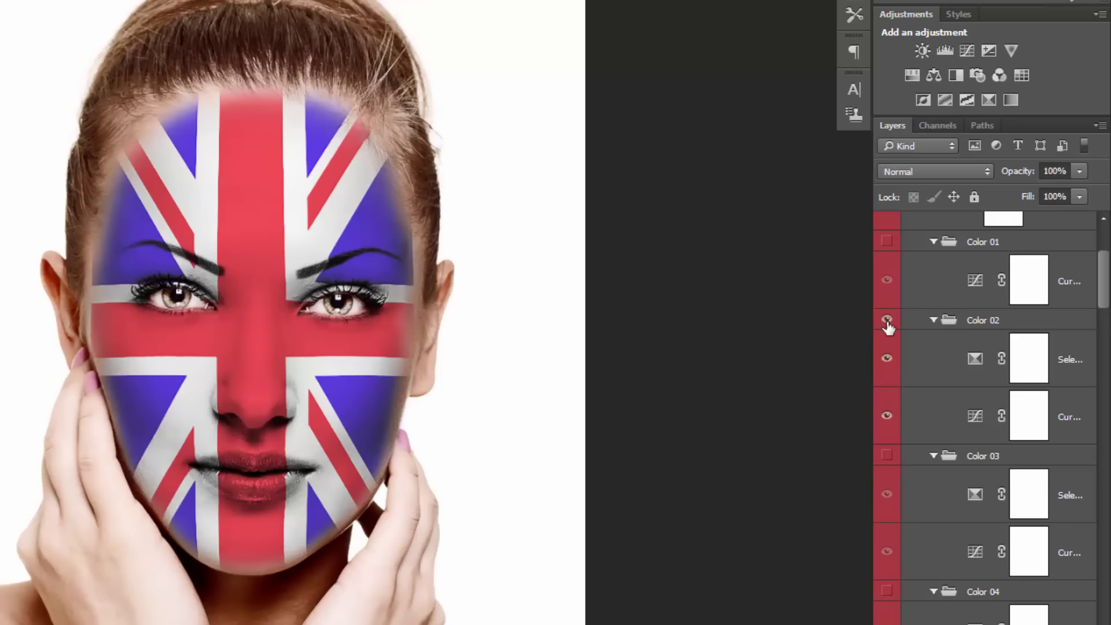
left_click(888, 320)
scroll(907, 614, "down", 1)
left_click(888, 572)
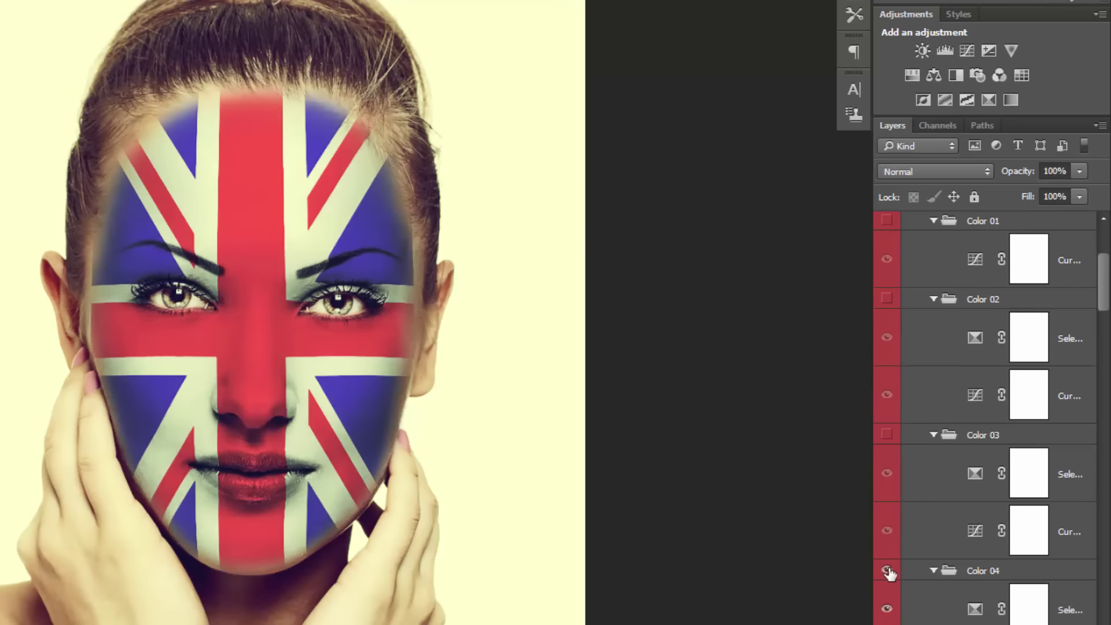
scroll(1016, 296, "up", 7)
scroll(1016, 295, "up", 2)
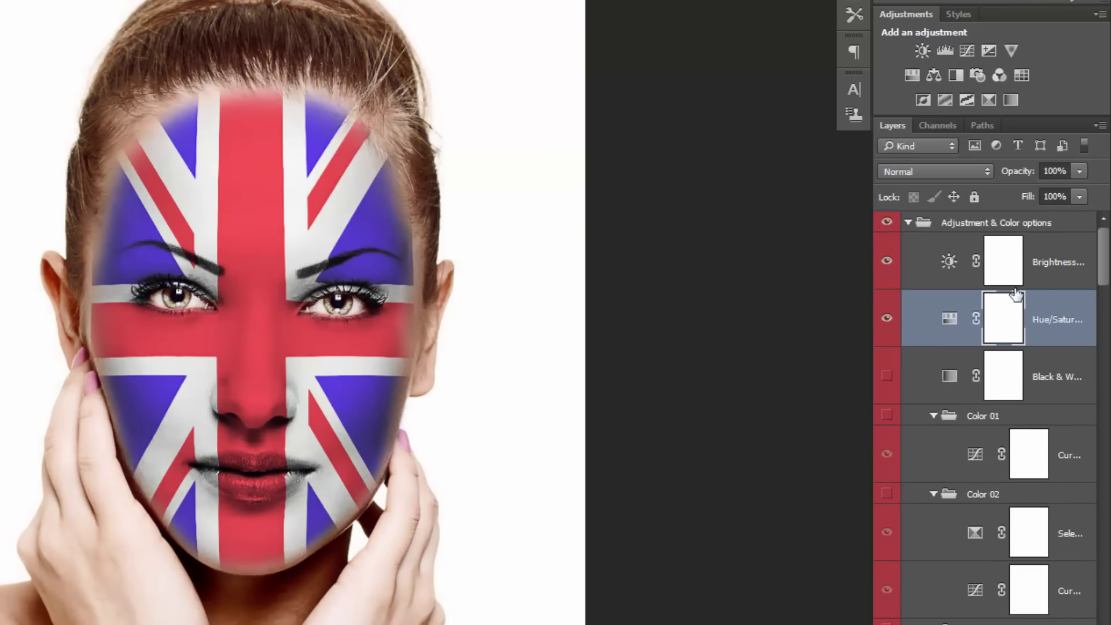
left_click(909, 223)
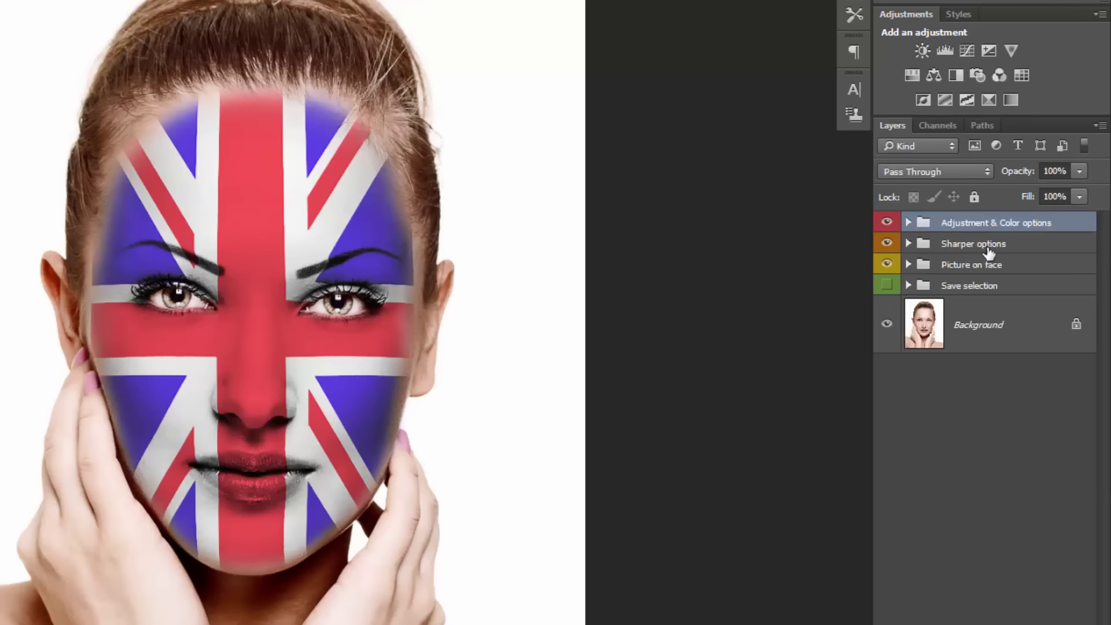
Try the Sharper 1–3 sharpening layers, then expand Picture on face to show Hue, Picture and Coating
left_click(940, 248)
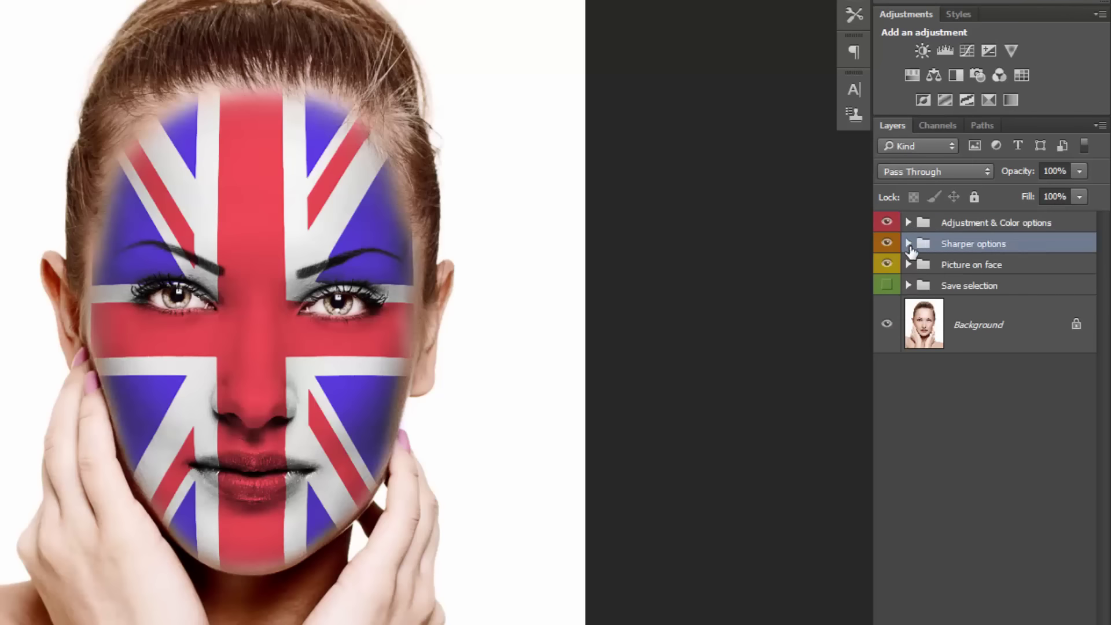
left_click(908, 244)
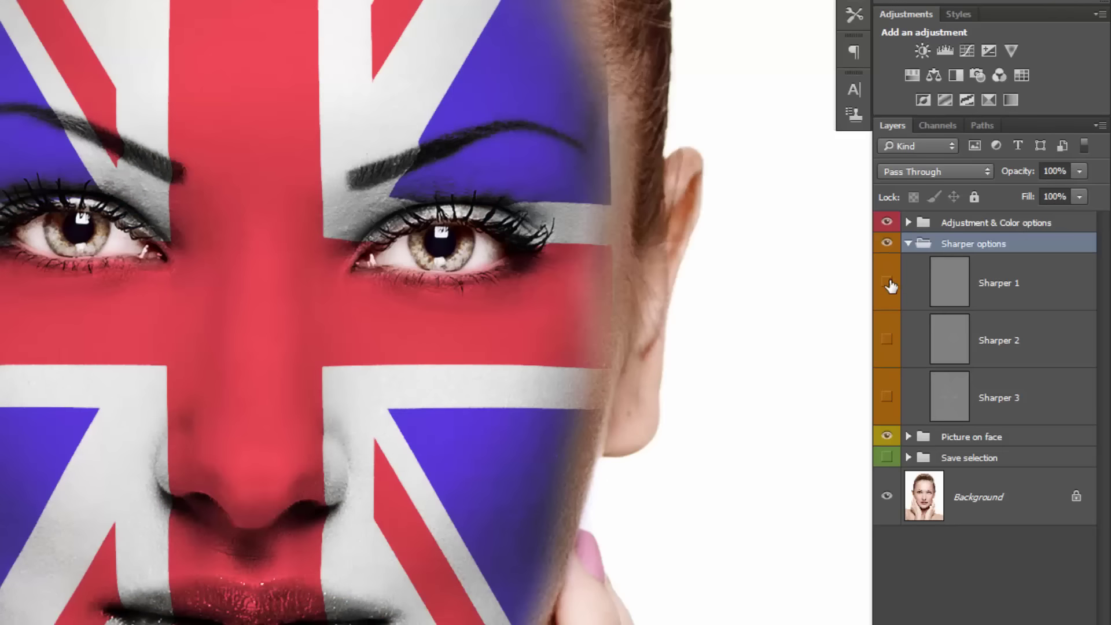
left_click(887, 282)
left_click(888, 342)
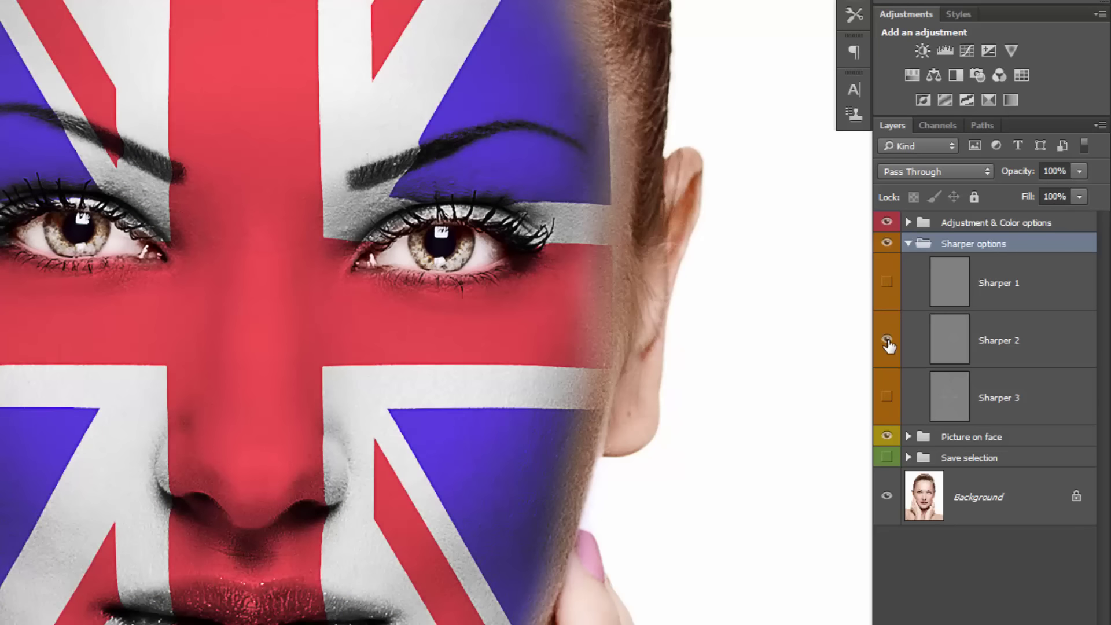
left_click(888, 399)
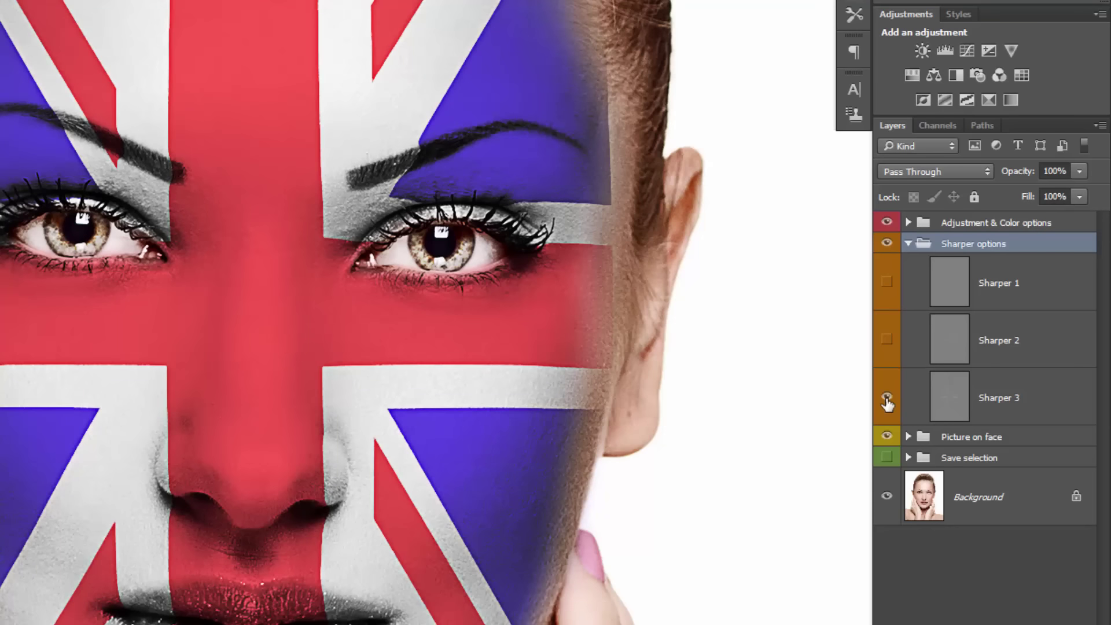
left_click(887, 399)
left_click(909, 243)
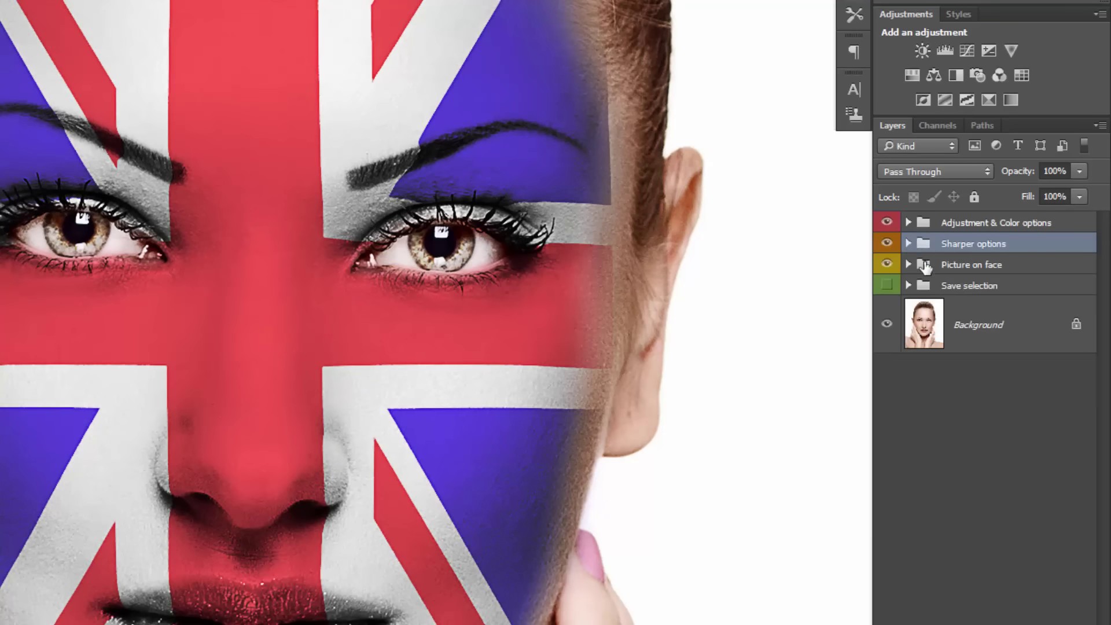
left_click(909, 266)
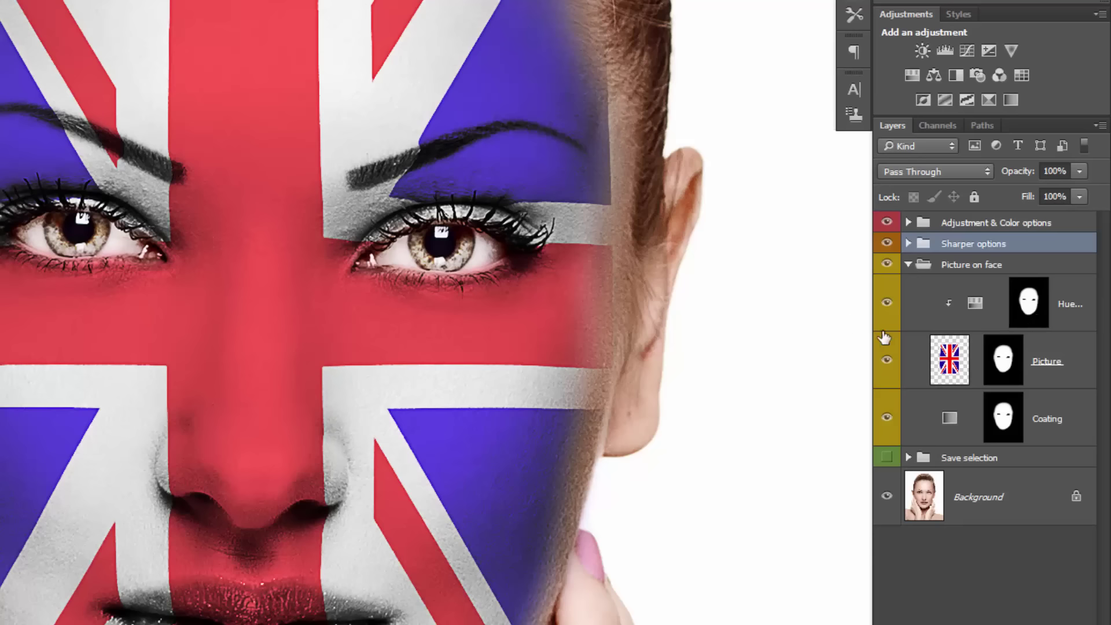
Set the flag's Hue/Saturation layer to Hue 0, Saturation +8 and Lightness 0
key("ctrl+minus")
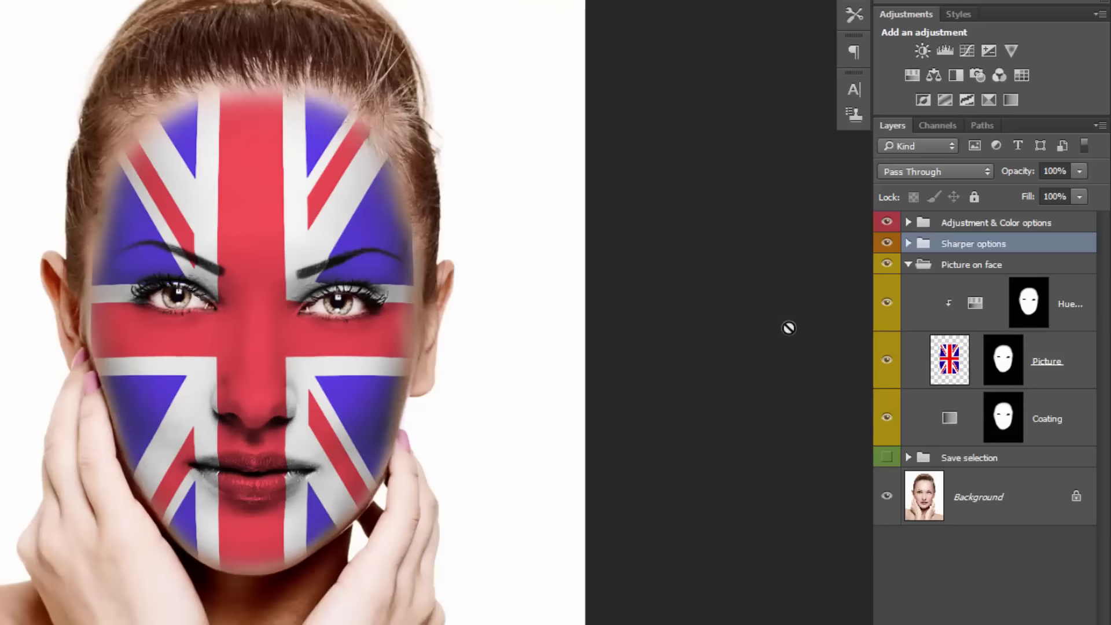
double_click(975, 307)
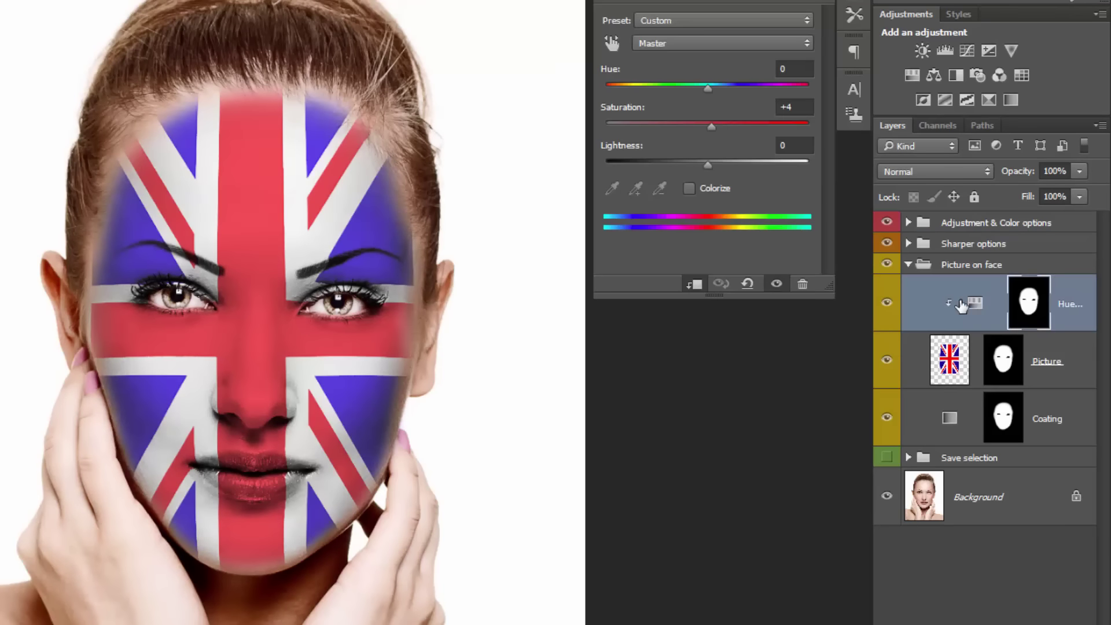
left_click_drag(712, 90, 718, 88)
left_click(783, 69)
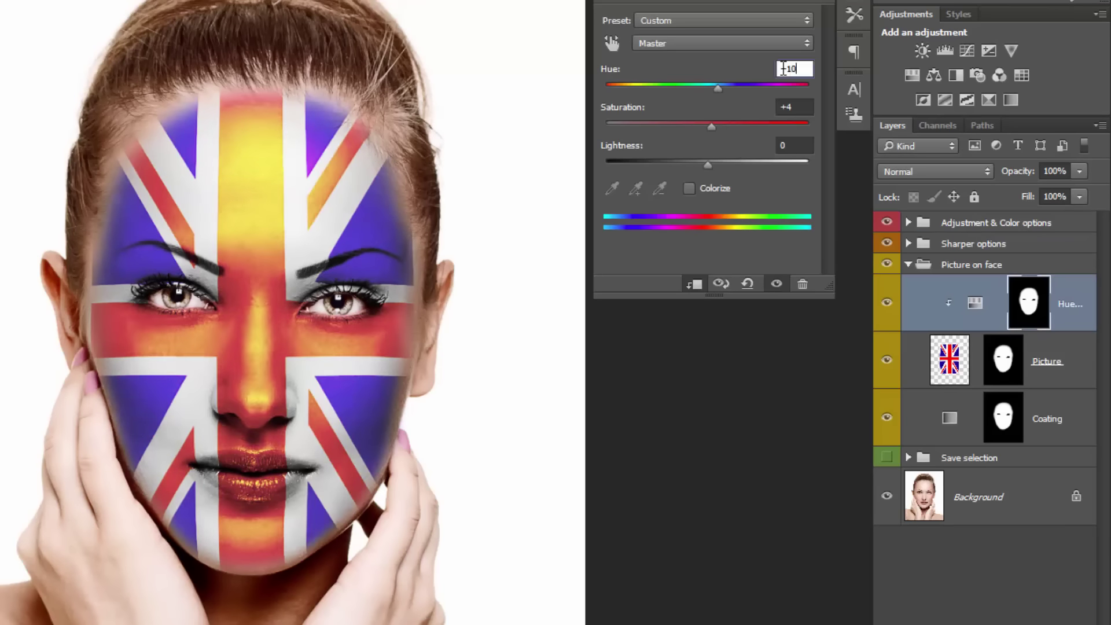
type("0")
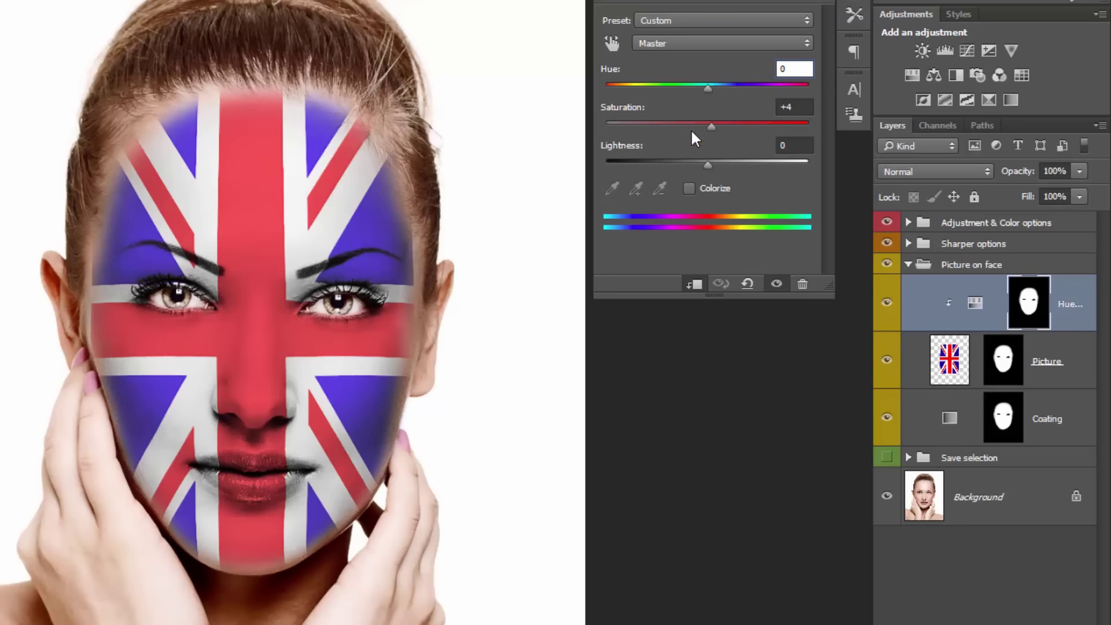
left_click_drag(716, 127, 716, 124)
mouse_move(709, 164)
left_mouse_down()
mouse_move(633, 163)
mouse_move(715, 165)
left_mouse_up()
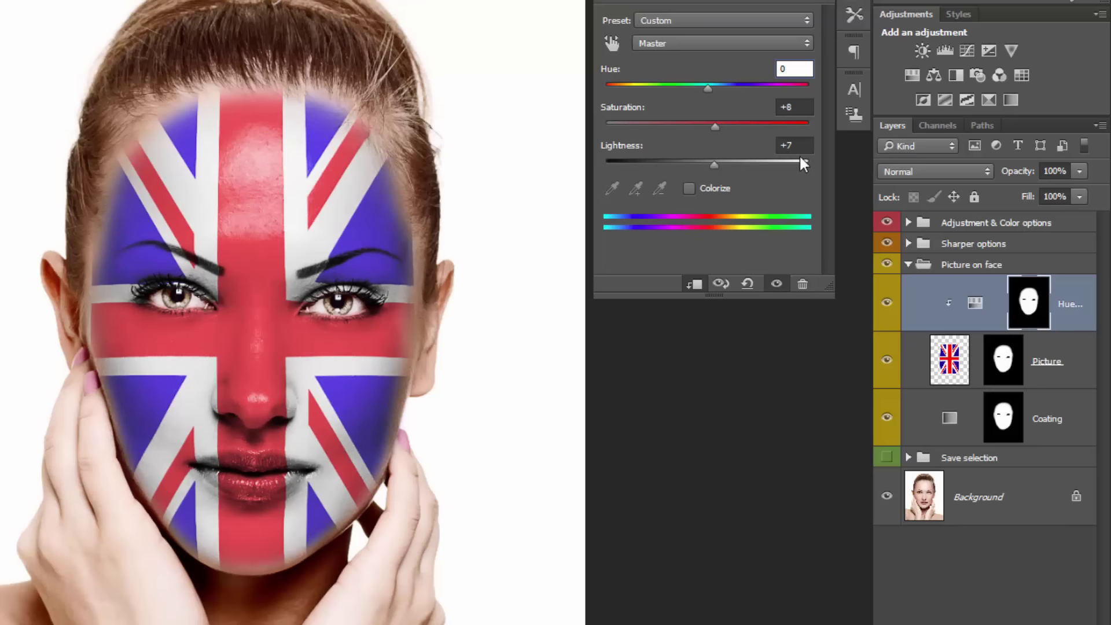
type("0")
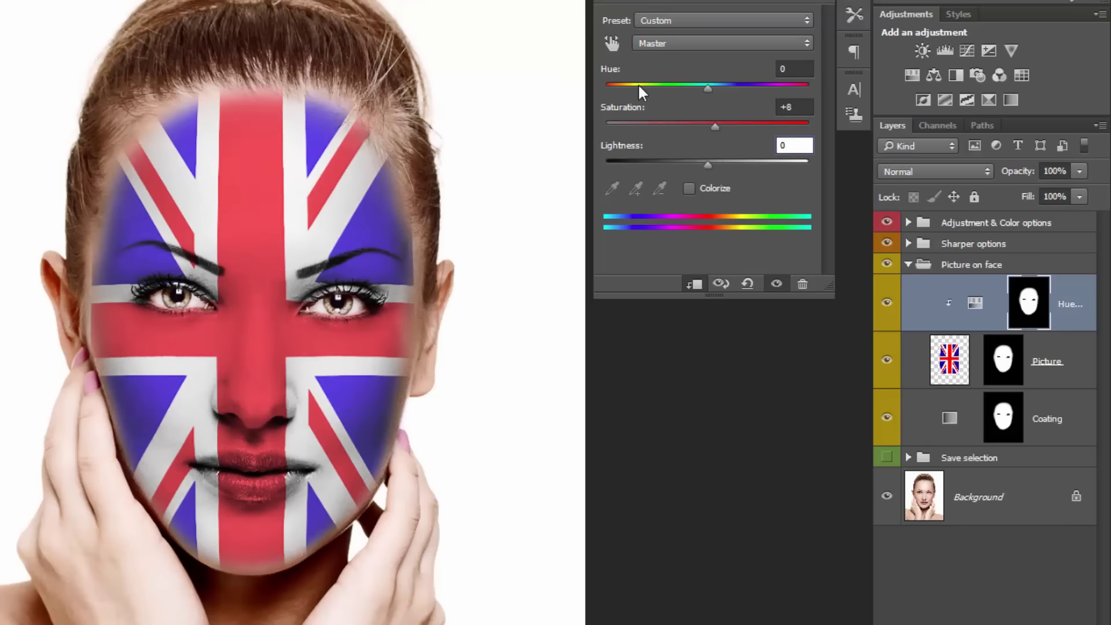
left_click(632, 5)
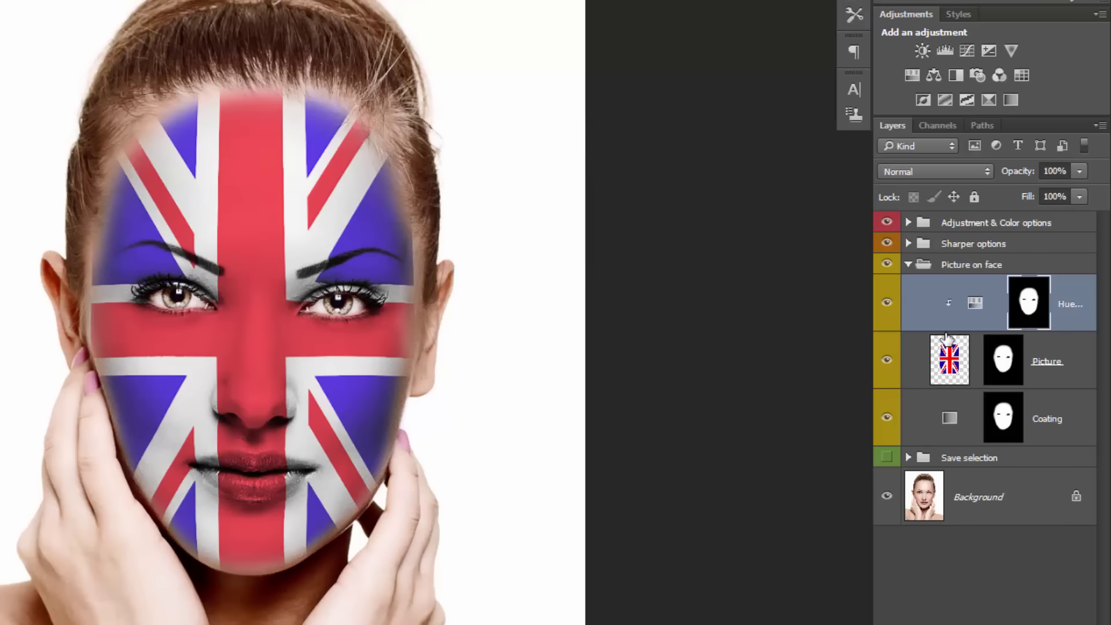
Set the flag Picture layer to Linear Burn, compare blend modes, then collapse the Picture on face group
left_click(954, 368)
left_click(929, 173)
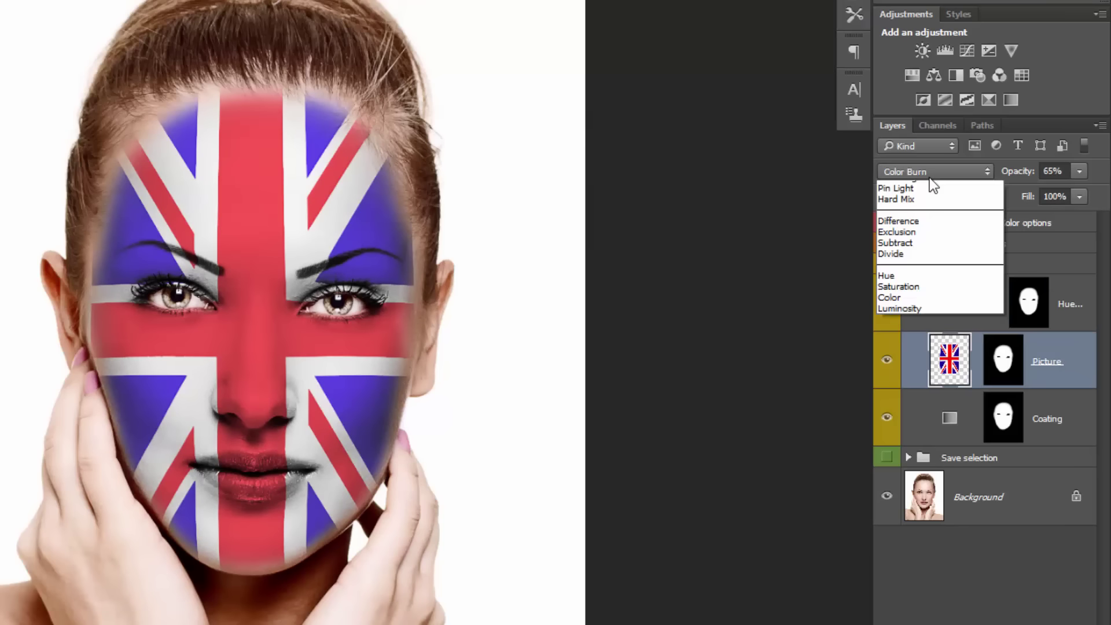
left_click(932, 251)
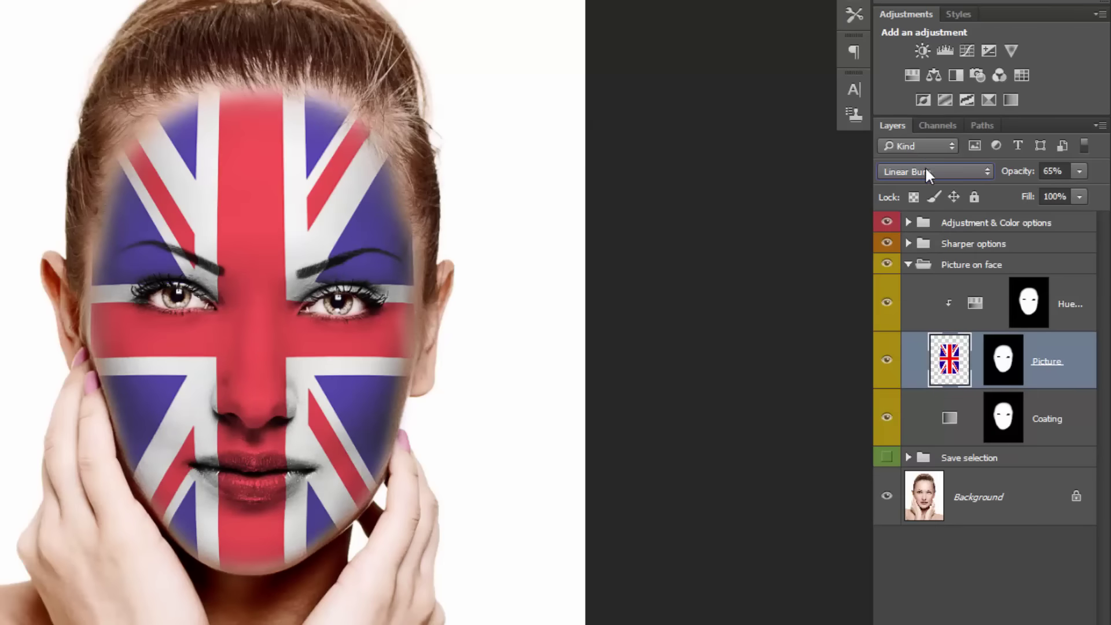
scroll(927, 168, "up", 1)
scroll(961, 174, "down", 1)
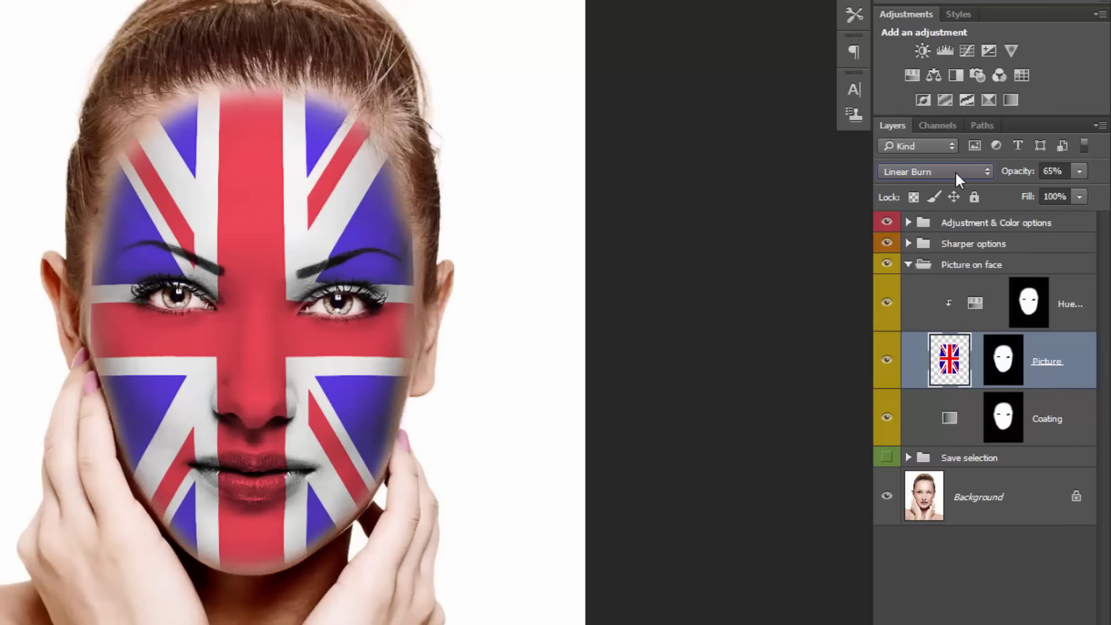
scroll(955, 171, "up", 1)
scroll(956, 171, "down", 1)
scroll(955, 171, "up", 1)
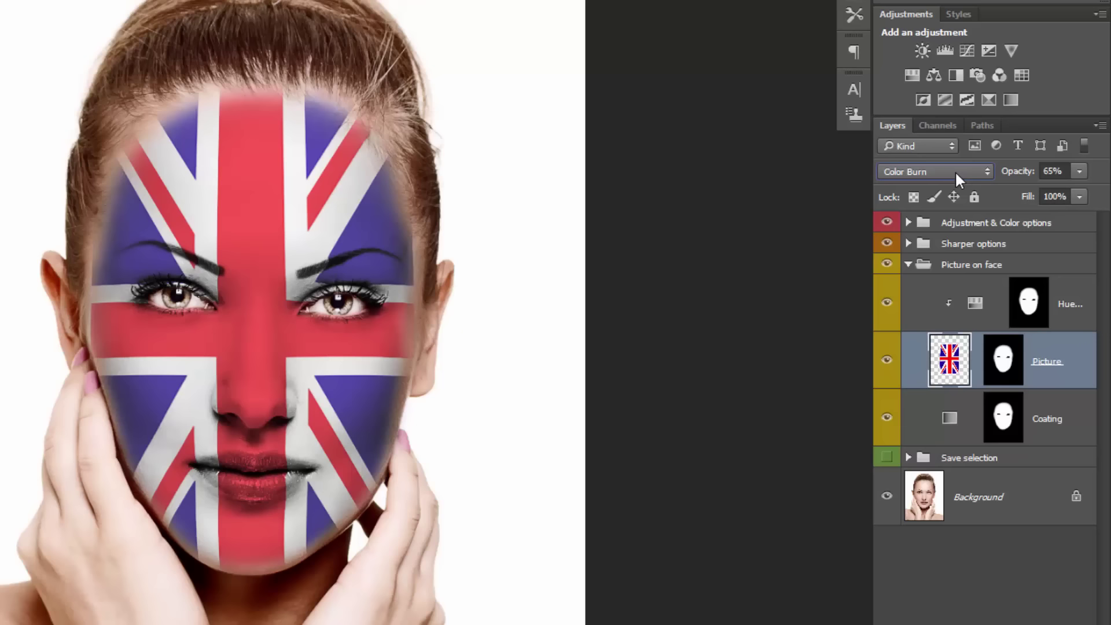
left_click(952, 422)
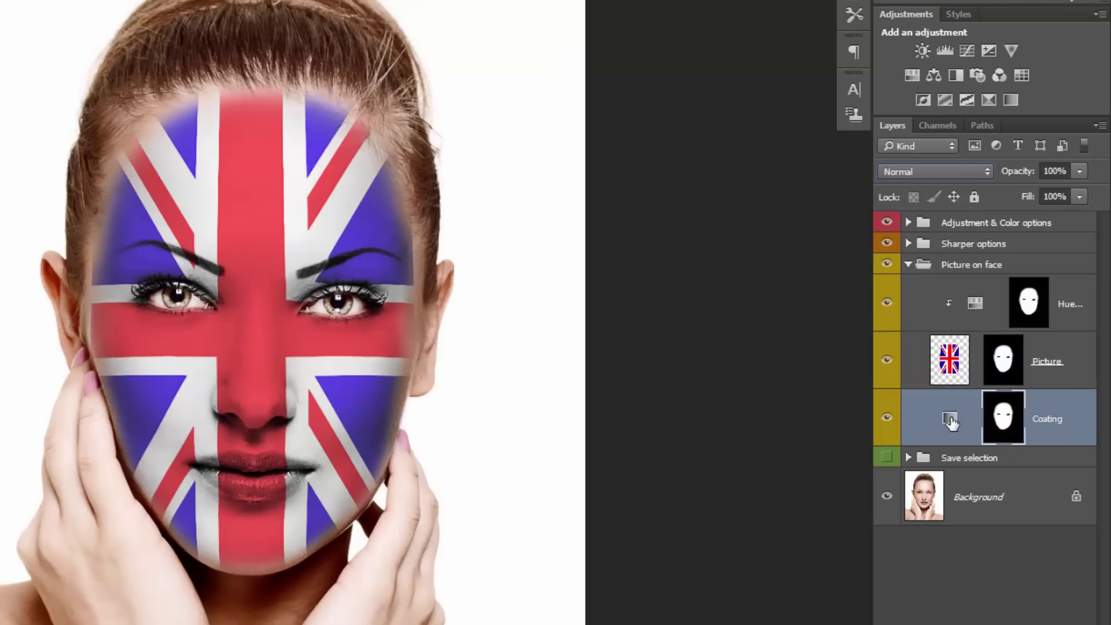
left_click(909, 265)
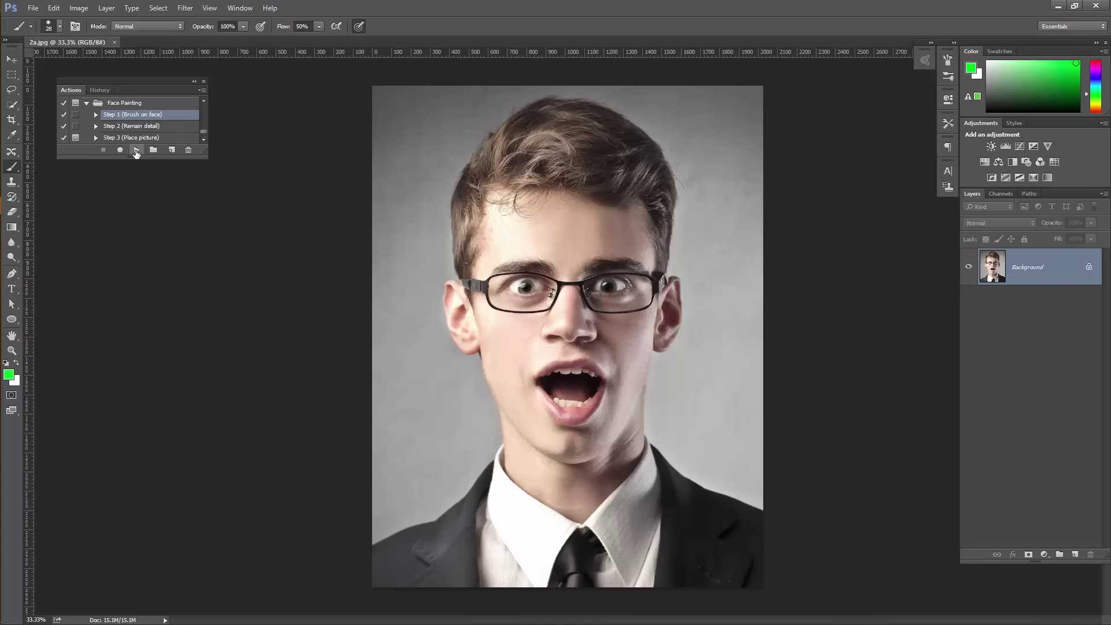
Run the Brush on face action step and paint the man's face solid green
left_click(137, 151)
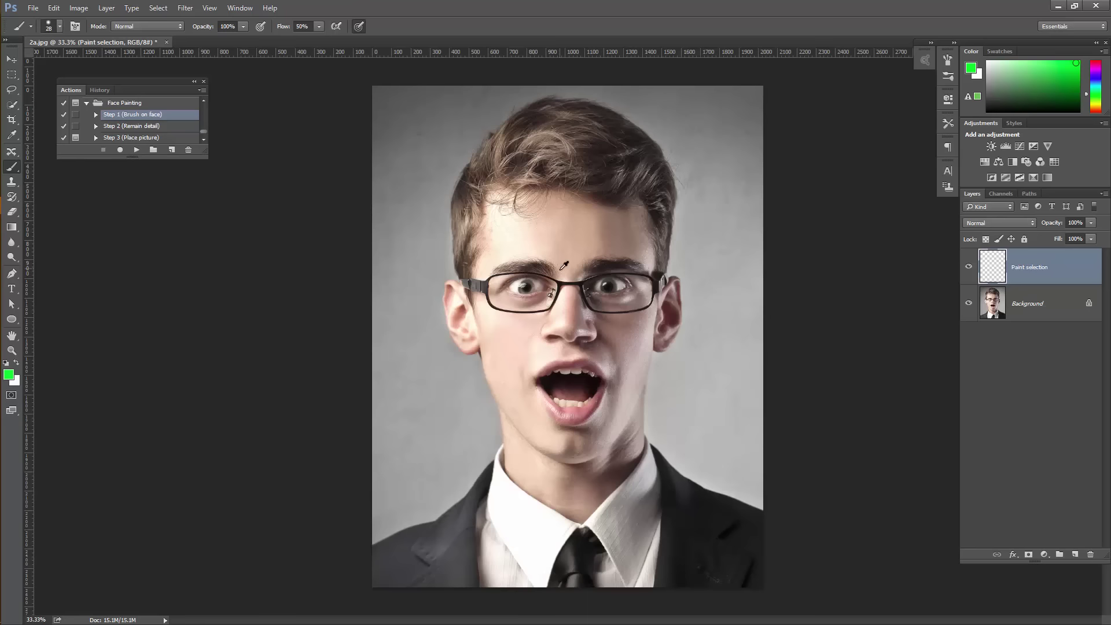
mouse_move(579, 261)
left_mouse_down()
mouse_move(550, 285)
mouse_move(605, 272)
mouse_move(615, 293)
mouse_move(565, 318)
mouse_move(506, 290)
mouse_move(558, 377)
mouse_move(600, 377)
mouse_move(620, 322)
mouse_move(576, 256)
mouse_move(521, 249)
mouse_move(521, 342)
mouse_move(540, 392)
mouse_move(566, 397)
mouse_move(600, 377)
mouse_move(588, 404)
mouse_move(551, 402)
mouse_move(571, 414)
left_mouse_up()
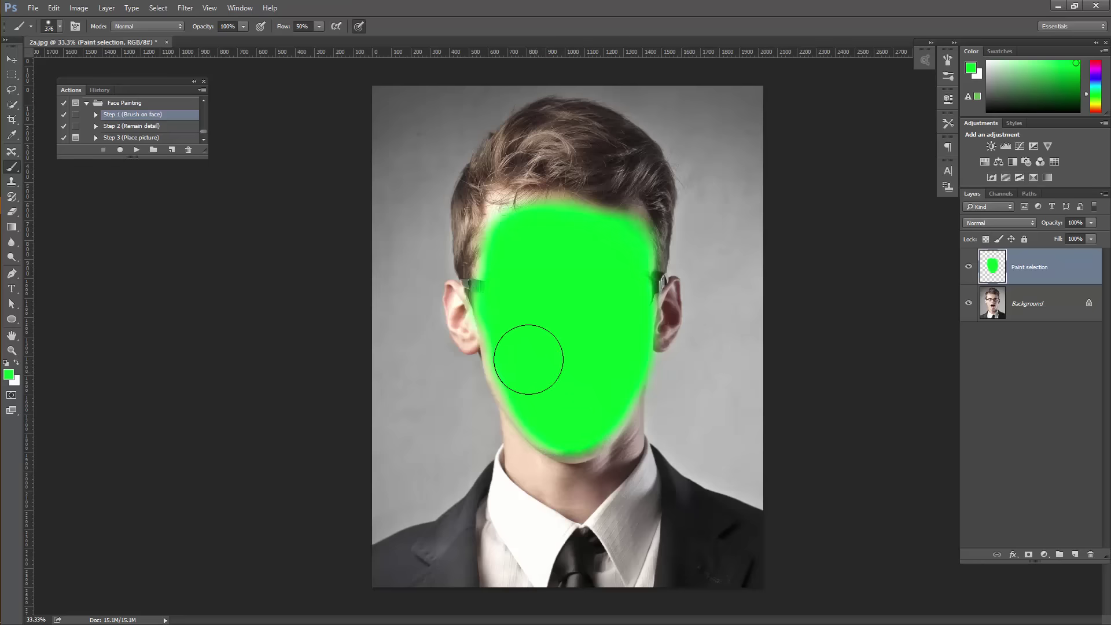
mouse_move(527, 322)
left_mouse_down()
mouse_move(512, 334)
mouse_move(514, 385)
mouse_move(544, 415)
mouse_move(578, 410)
left_mouse_up()
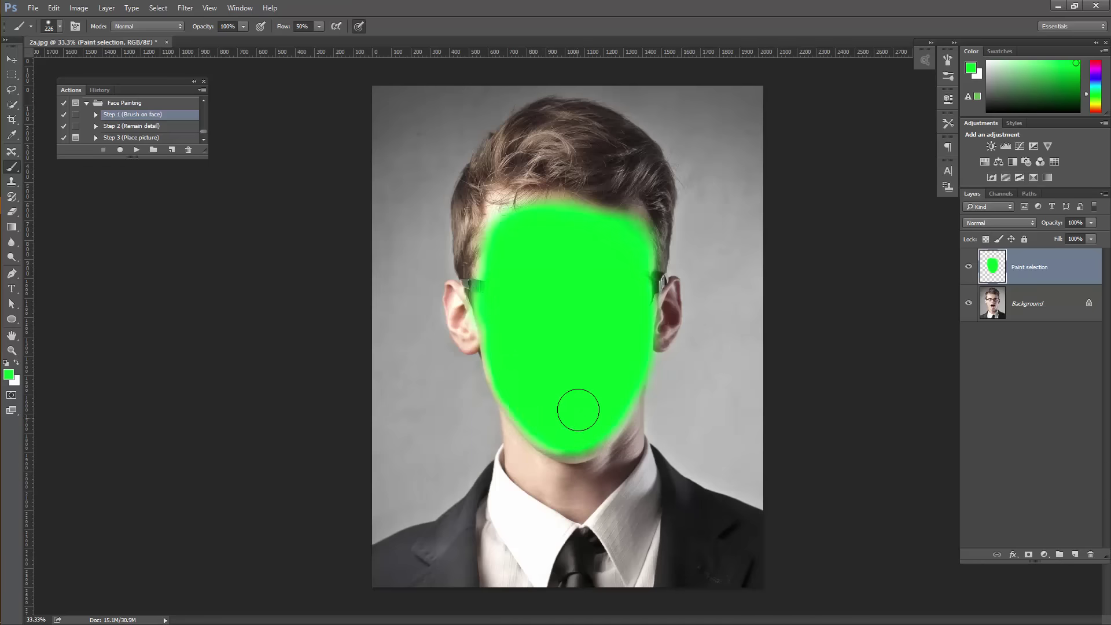
Erase stray green beside the jaw and extend the paint up to the forehead hairline
key("e")
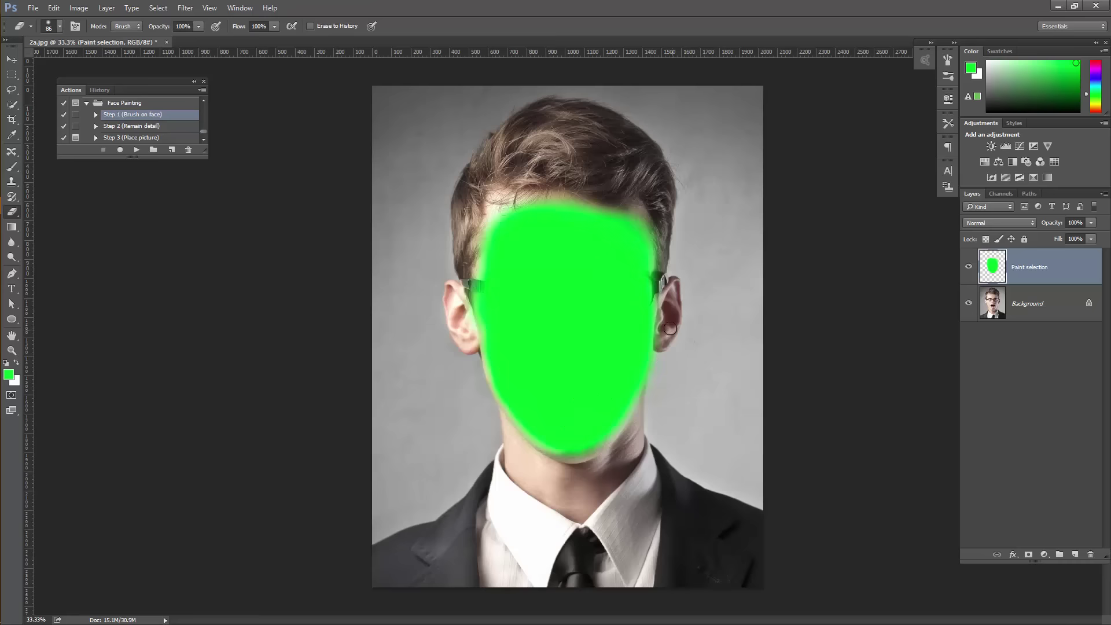
left_click_drag(700, 322, 728, 324)
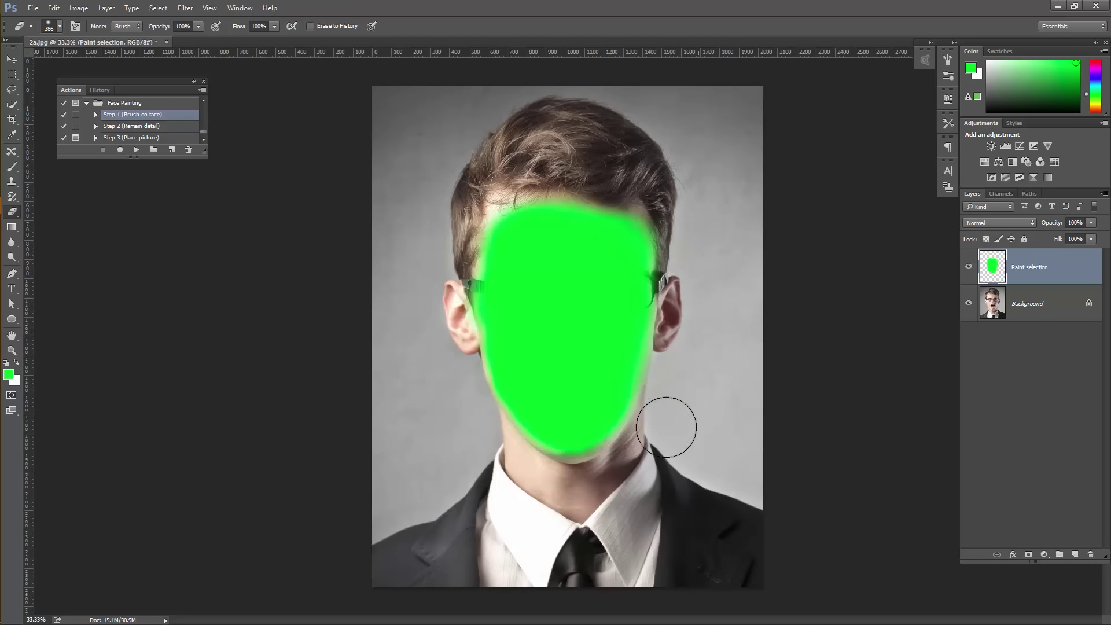
key("b")
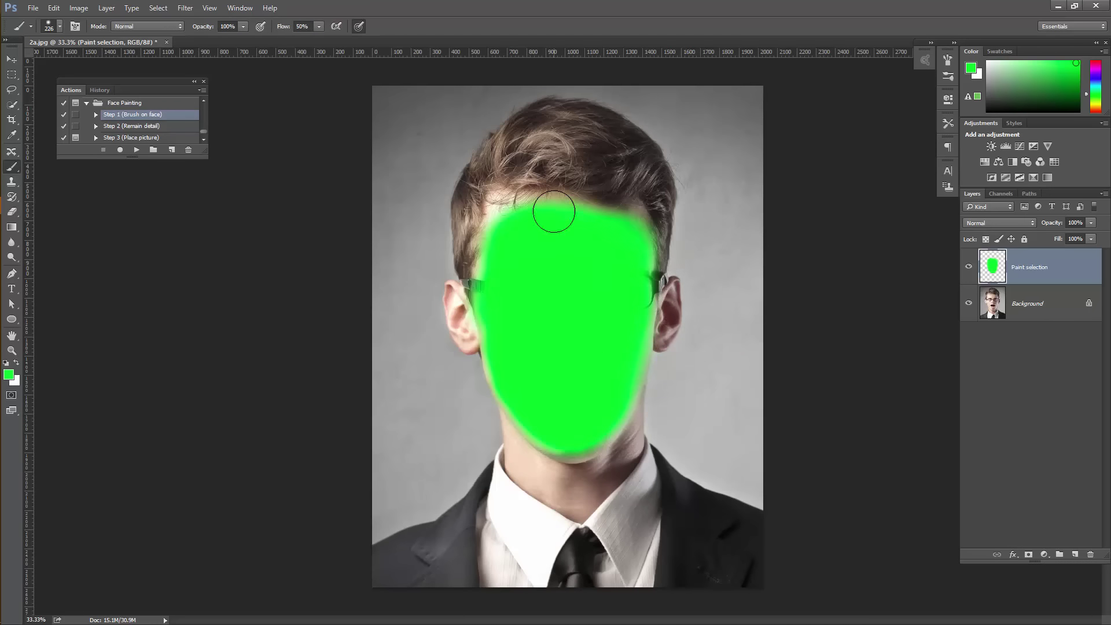
left_click_drag(512, 210, 498, 269)
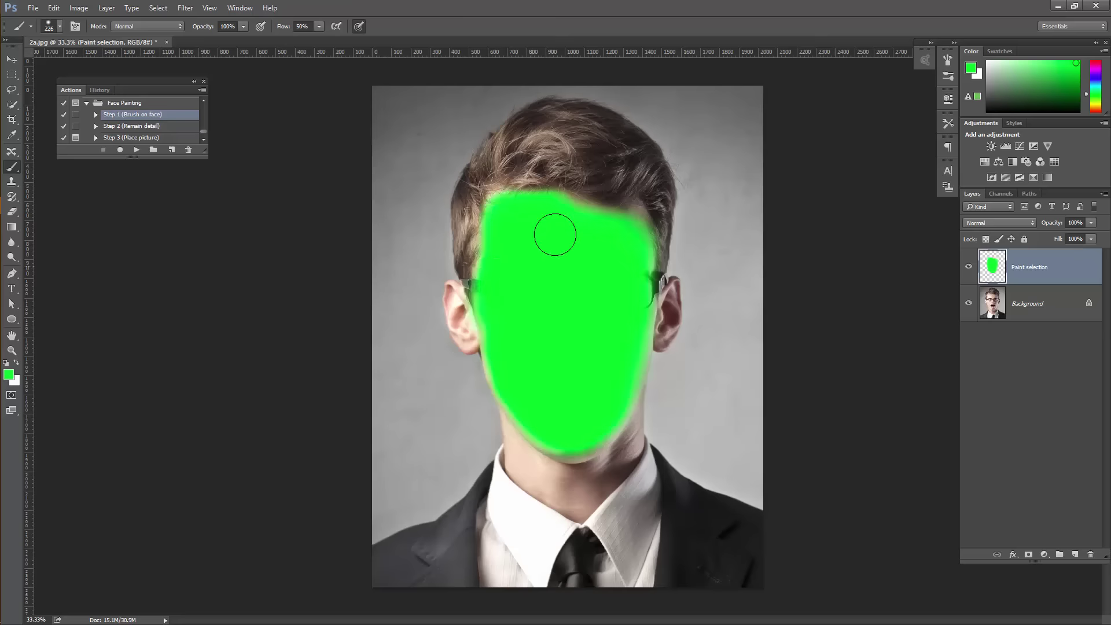
key("e")
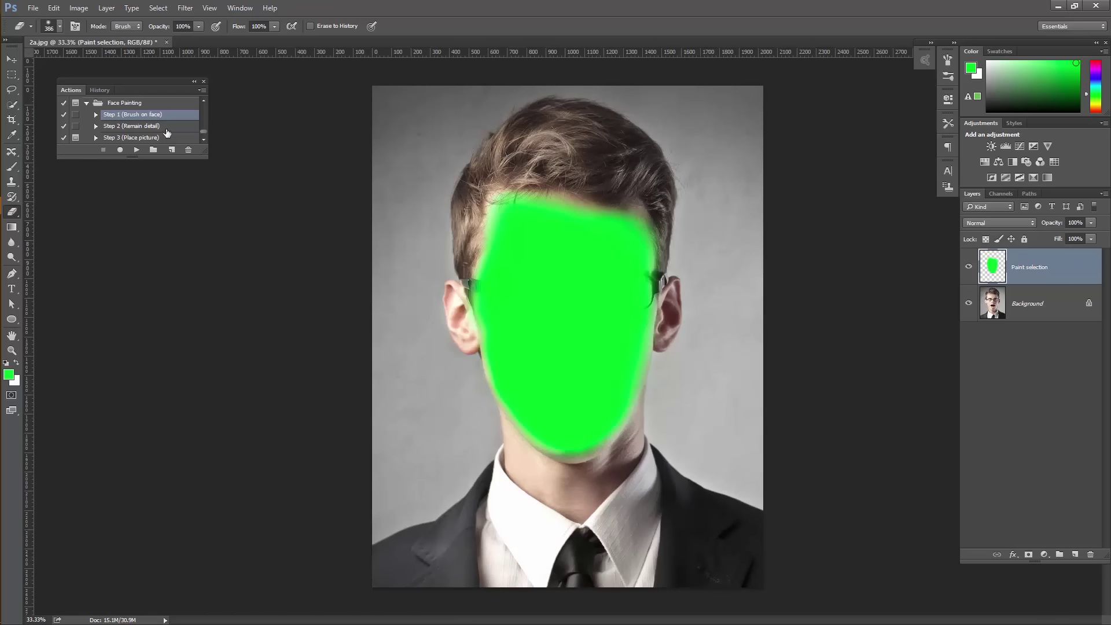
left_click(152, 126)
Run the Remain detail step and set up a roughly 93 px green brush on the zoomed face
left_click(136, 150)
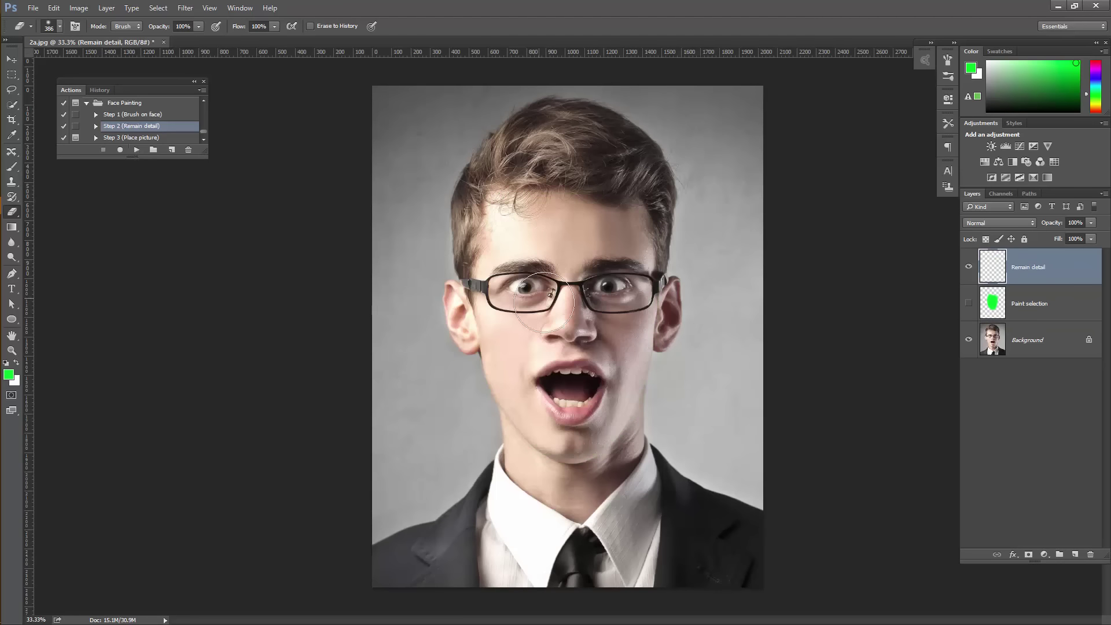
left_click(577, 315)
scroll(577, 315, "down", 5)
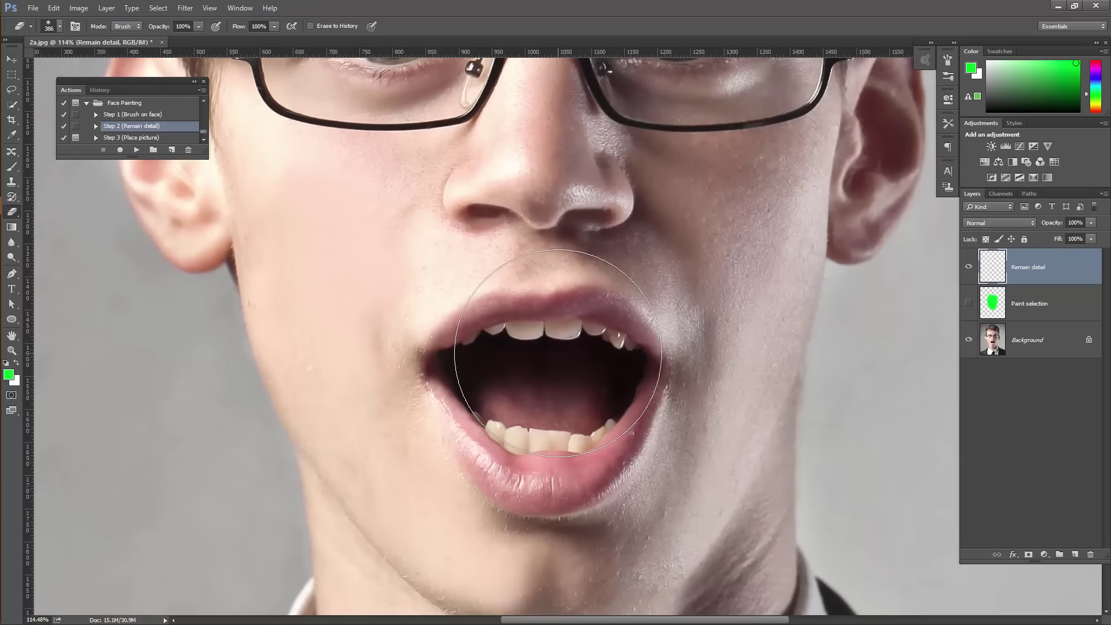
key("b")
mouse_move(558, 357)
left_mouse_down()
mouse_move(515, 363)
mouse_move(567, 385)
mouse_move(527, 386)
mouse_move(534, 413)
mouse_move(559, 422)
mouse_move(603, 390)
mouse_move(608, 353)
mouse_move(514, 358)
mouse_move(541, 359)
mouse_move(521, 338)
mouse_move(494, 334)
mouse_move(455, 360)
mouse_move(471, 384)
mouse_move(500, 341)
mouse_move(582, 330)
mouse_move(626, 363)
mouse_move(616, 342)
mouse_move(620, 377)
mouse_move(593, 424)
mouse_move(602, 419)
mouse_move(575, 440)
mouse_move(518, 440)
mouse_move(461, 390)
mouse_move(499, 447)
mouse_move(536, 459)
mouse_move(573, 454)
mouse_move(597, 433)
mouse_move(625, 367)
mouse_move(611, 405)
mouse_move(554, 398)
left_mouse_up()
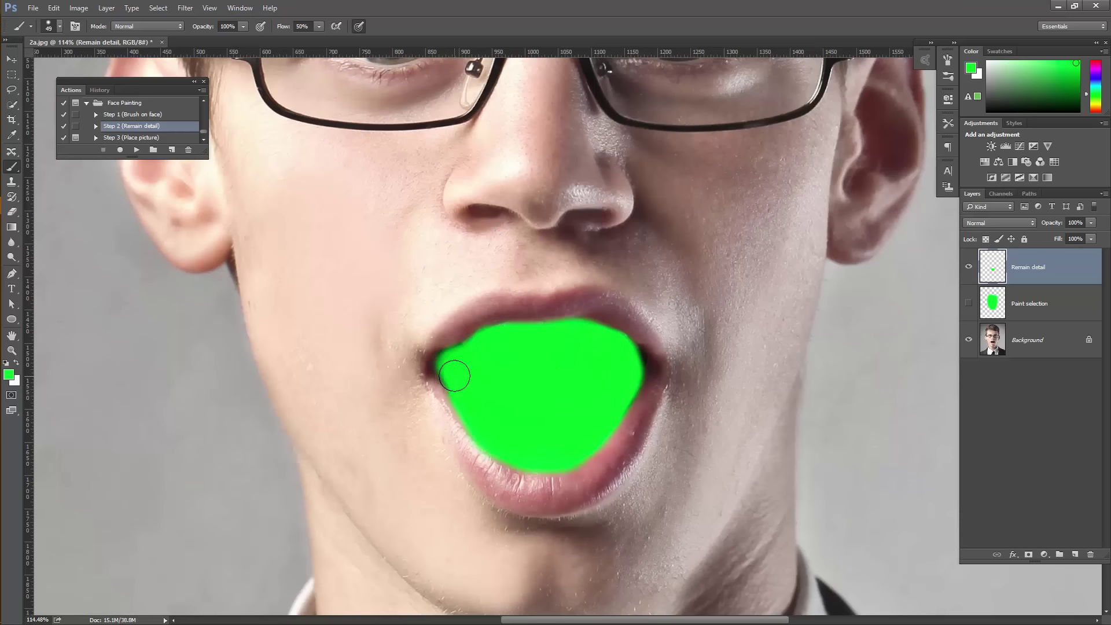
Paint green over both eye lenses, reaching toward the glasses hinge
left_click_drag(617, 153, 647, 223)
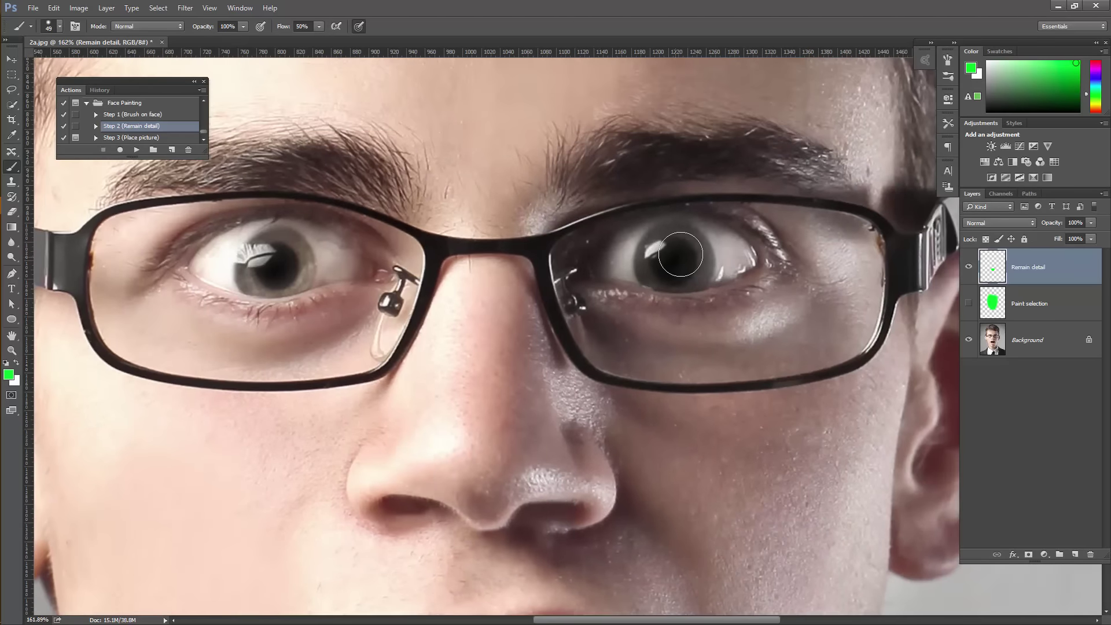
mouse_move(694, 240)
left_mouse_down()
mouse_move(648, 266)
mouse_move(596, 262)
mouse_move(677, 275)
mouse_move(732, 266)
mouse_move(731, 249)
mouse_move(637, 234)
mouse_move(599, 259)
left_mouse_up()
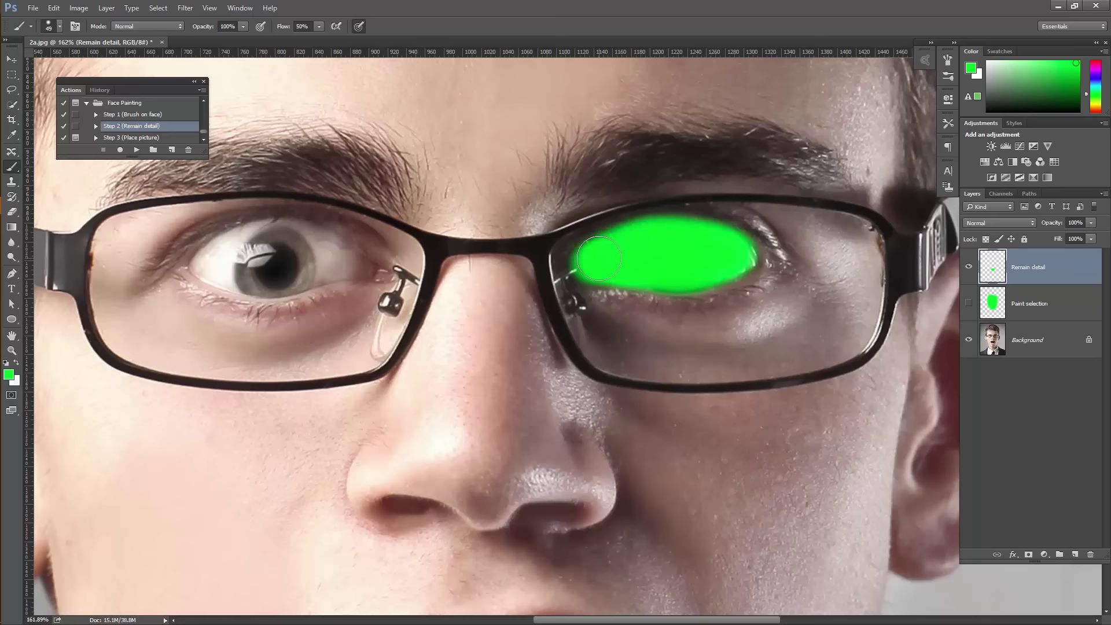
mouse_move(665, 273)
left_mouse_down()
mouse_move(733, 281)
mouse_move(750, 249)
mouse_move(728, 254)
left_mouse_up()
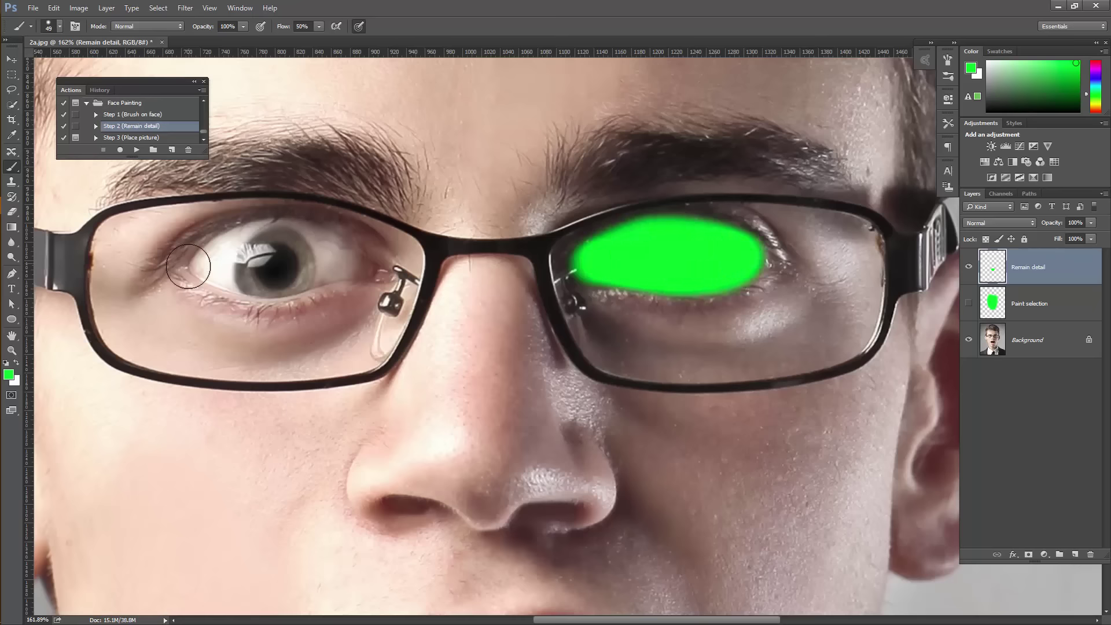
mouse_move(183, 267)
left_mouse_down()
mouse_move(359, 268)
mouse_move(261, 248)
mouse_move(310, 243)
mouse_move(228, 243)
mouse_move(193, 258)
left_mouse_up()
mouse_move(305, 265)
left_mouse_down()
mouse_move(377, 266)
mouse_move(348, 272)
left_mouse_up()
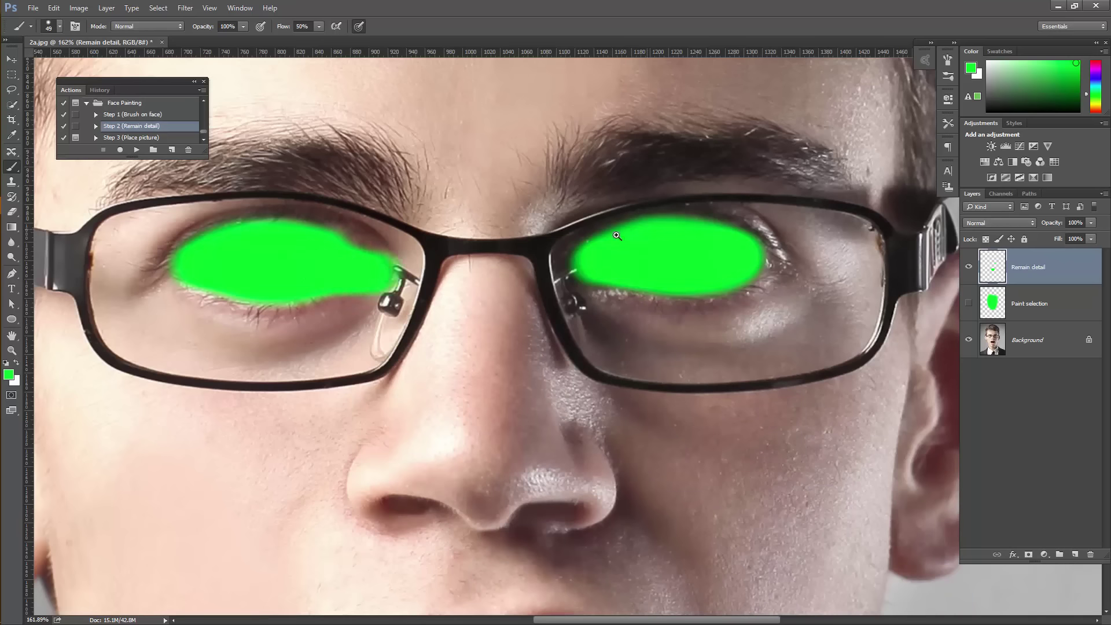
Dismiss the break reminder and fit the whole photo in the window
key("ctrl+0")
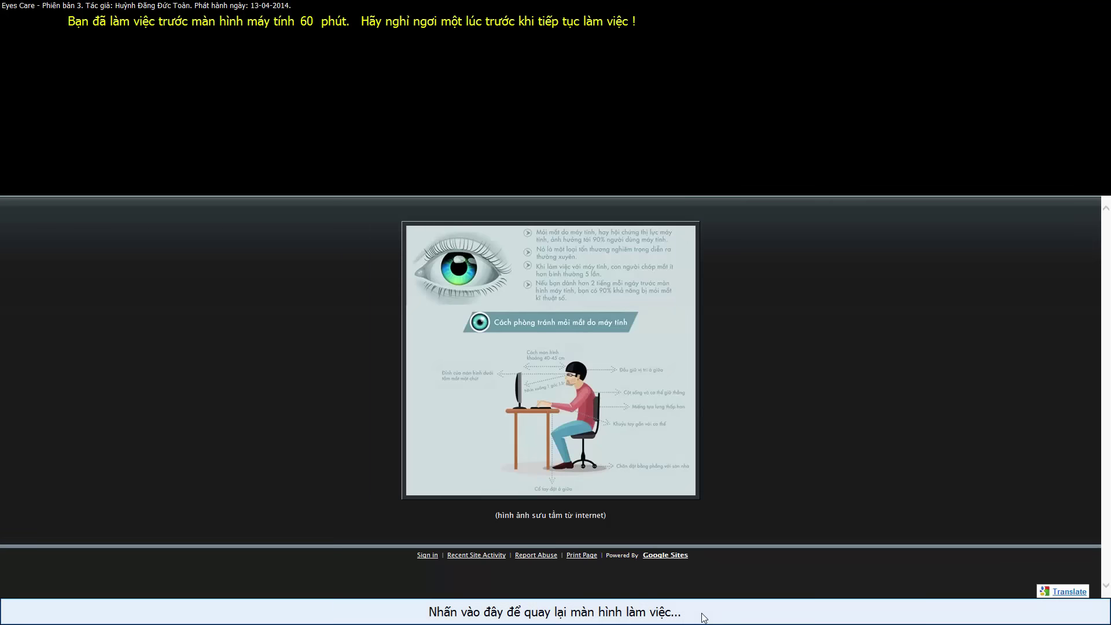
left_click(701, 611)
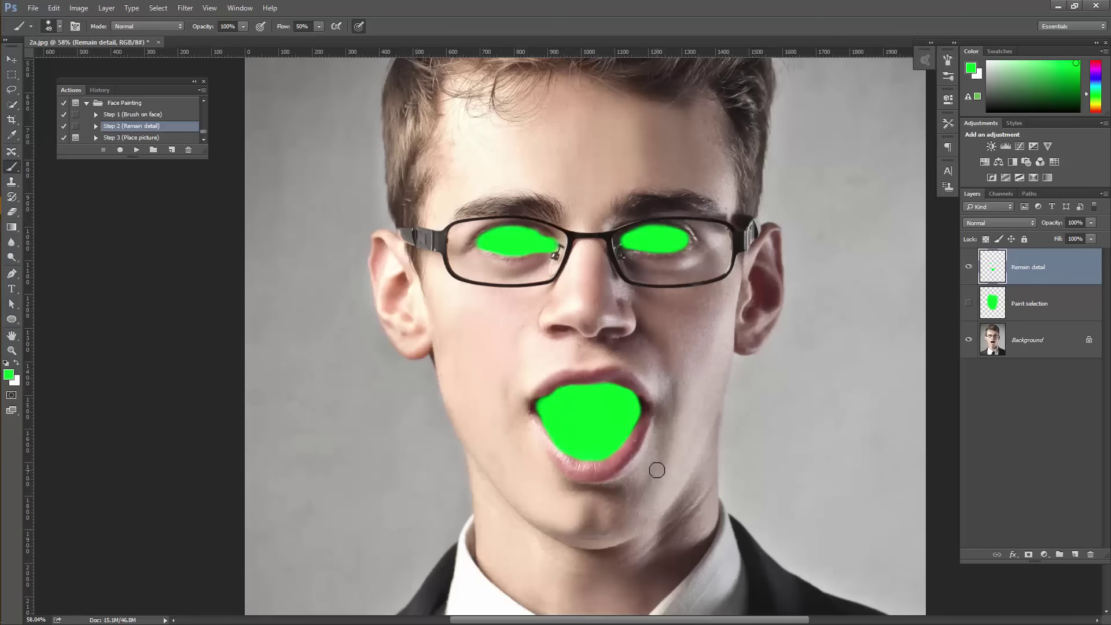
key("ctrl+0")
left_click(139, 137)
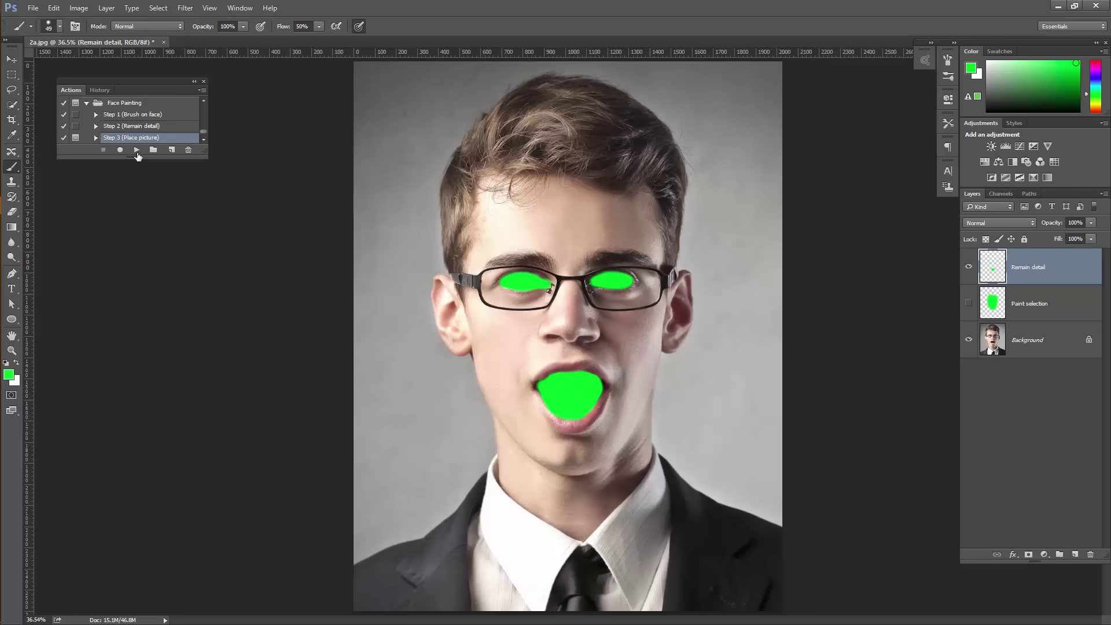
Run the Place picture step and place the logoYaxoR gorilla logo onto the photo
left_click(137, 150)
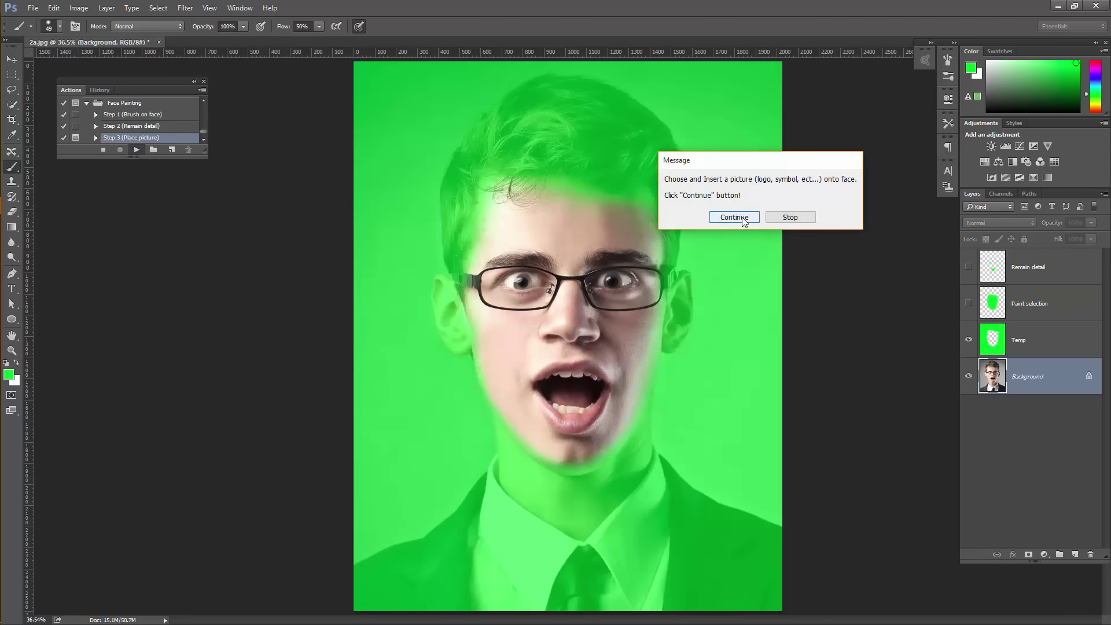
left_click(735, 217)
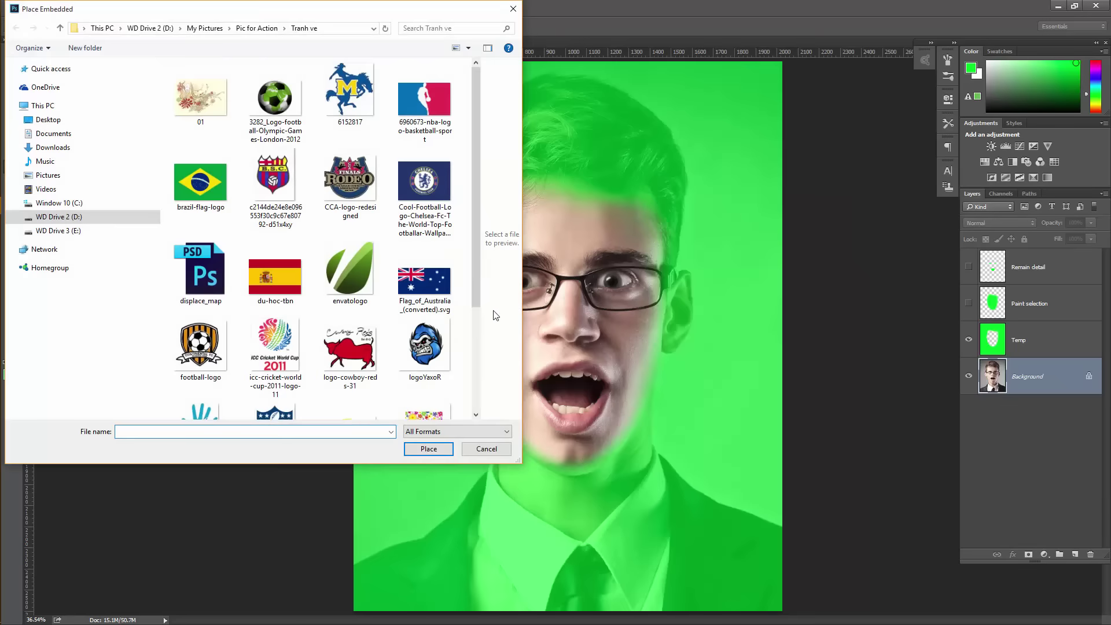
scroll(442, 331, "down", 2)
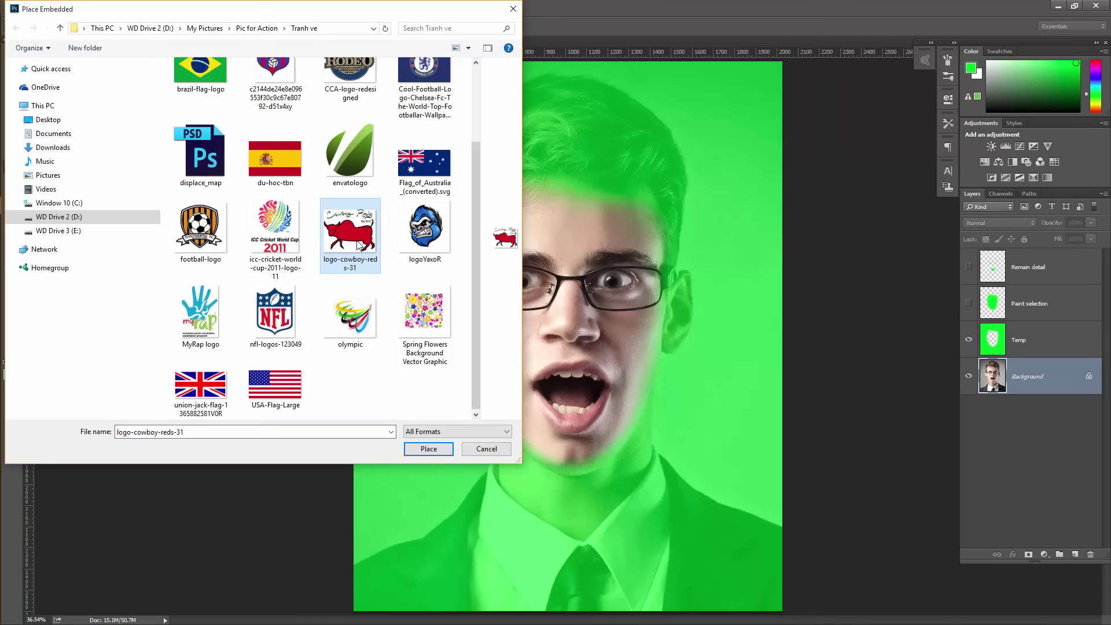
double_click(430, 234)
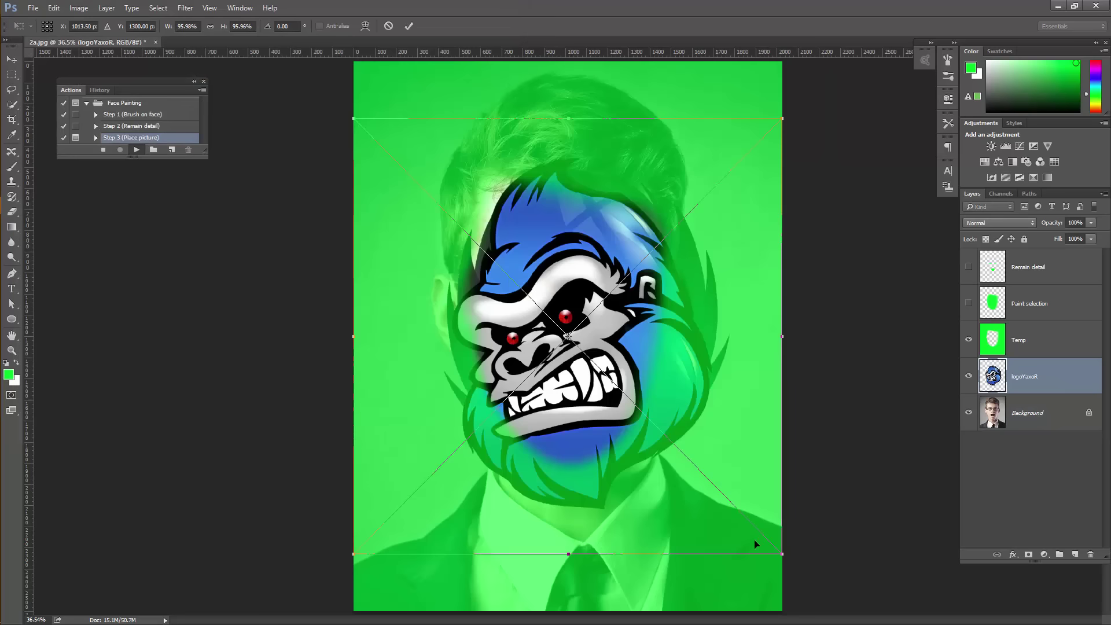
Shrink and narrow the gorilla logo to cover just the face, then commit the transform
left_click_drag(781, 554, 743, 514)
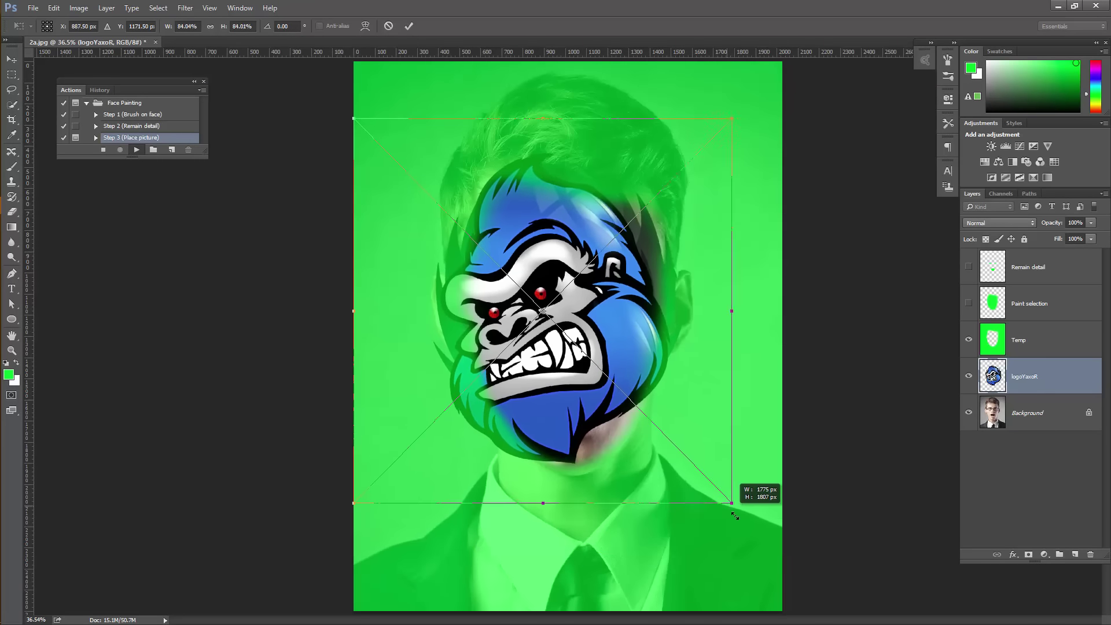
left_click_drag(357, 317, 392, 320)
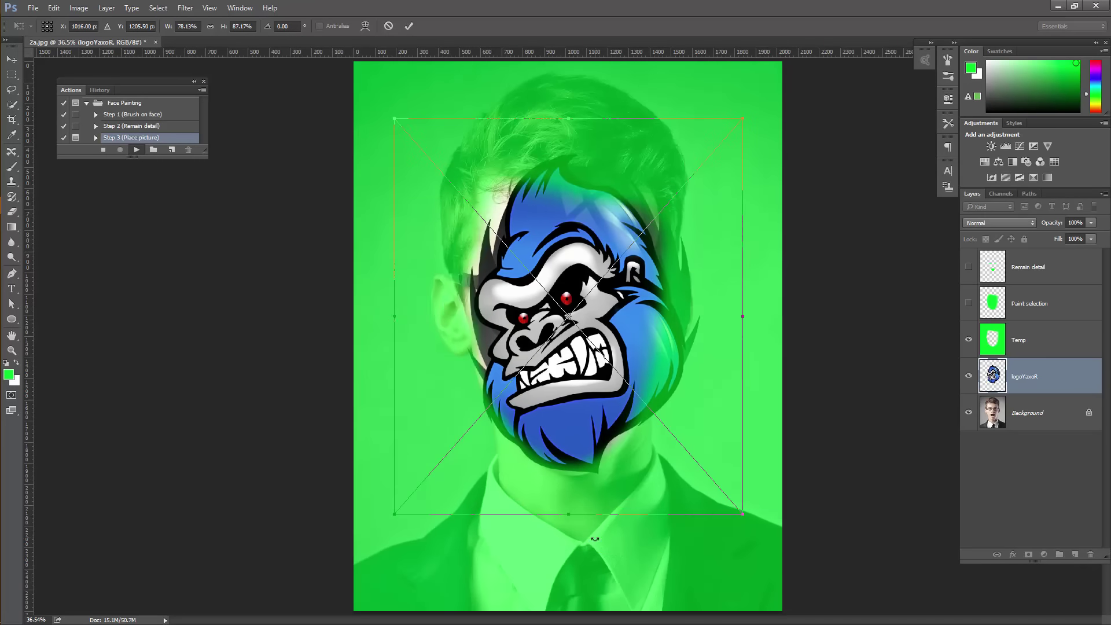
left_click_drag(572, 516, 572, 502)
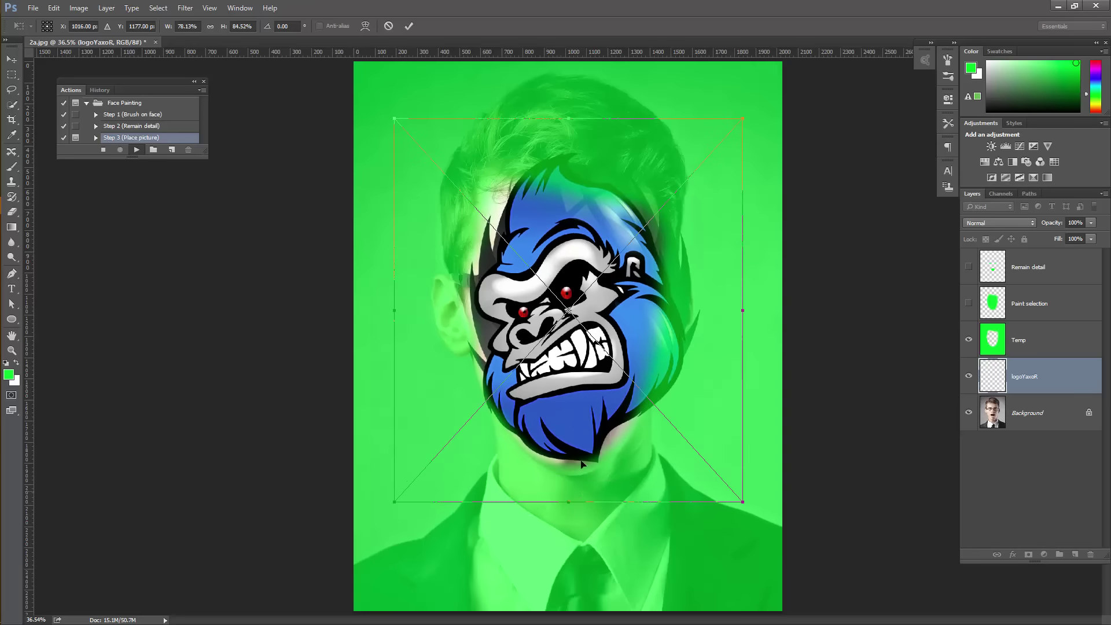
left_click_drag(571, 120, 566, 130)
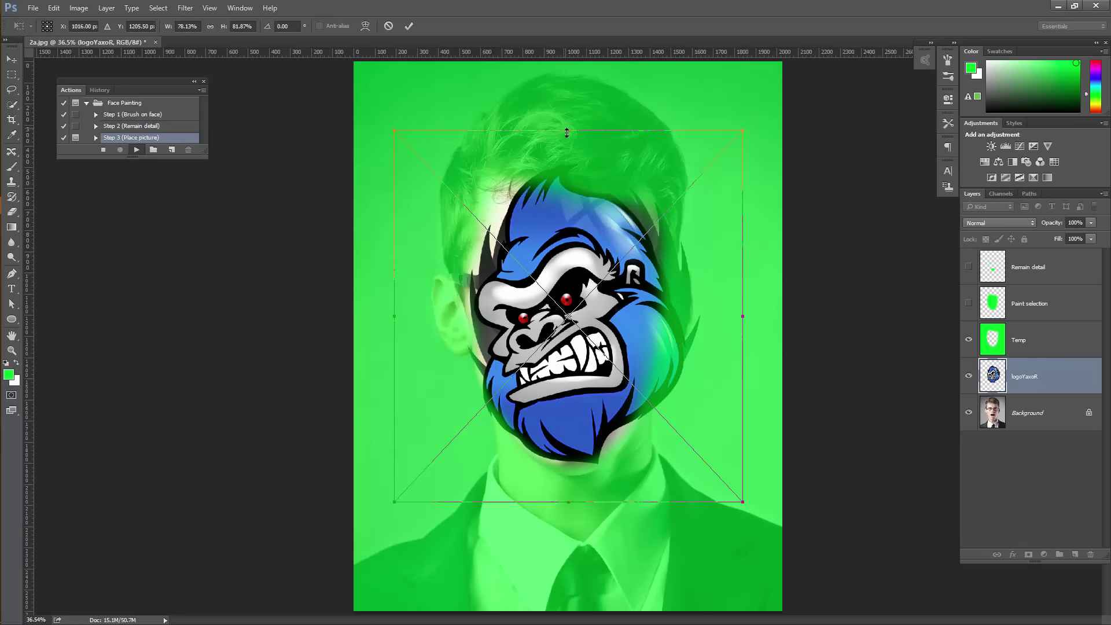
left_click_drag(744, 317, 725, 316)
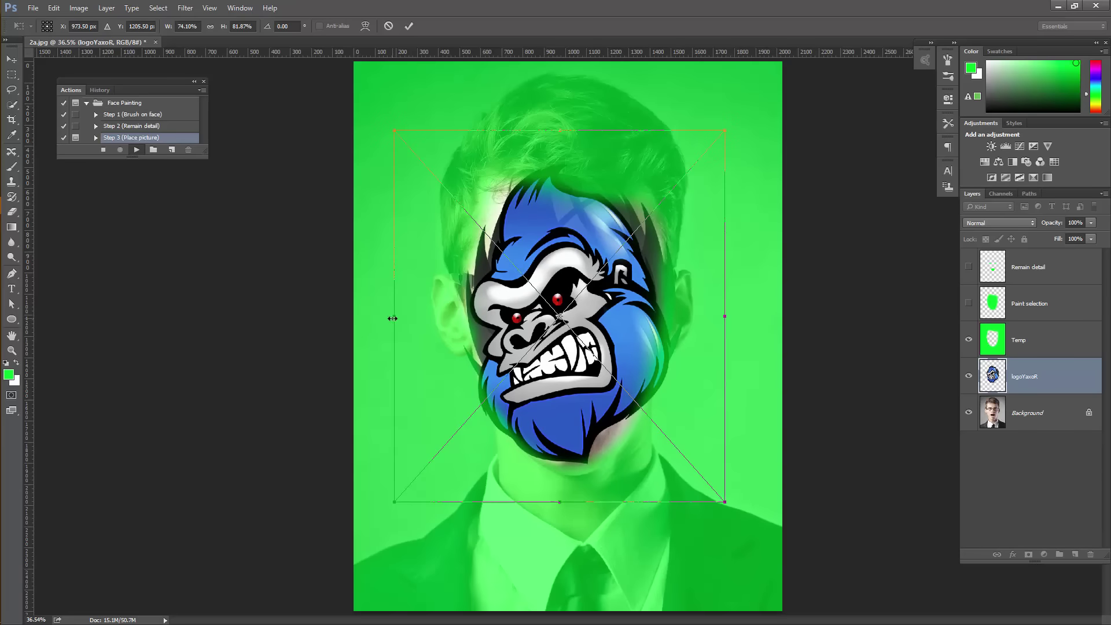
left_click_drag(392, 319, 405, 320)
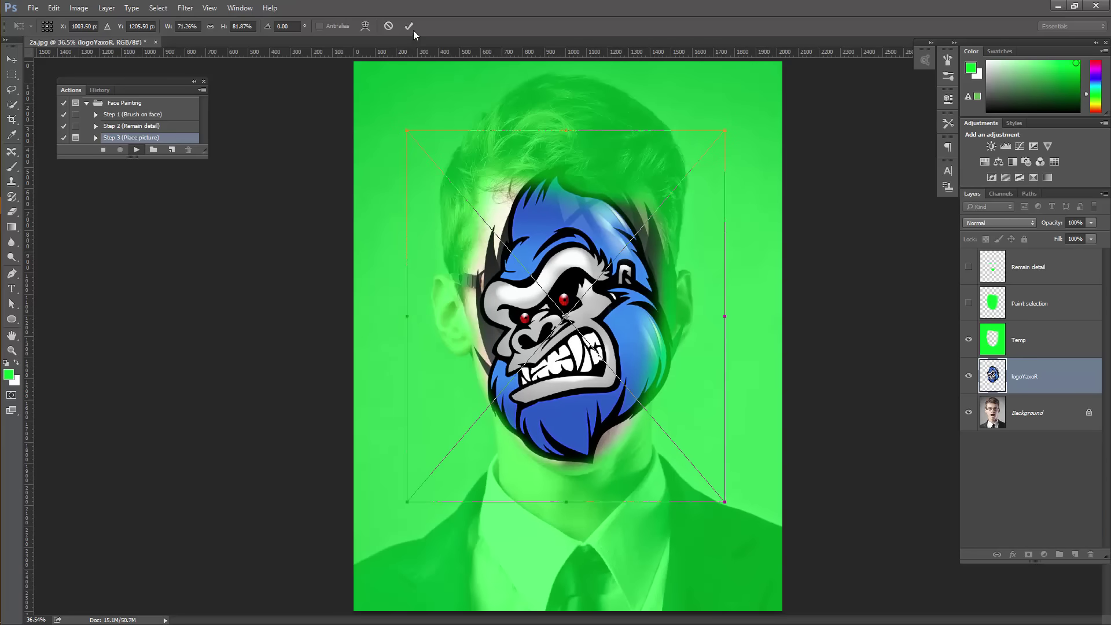
left_click(410, 26)
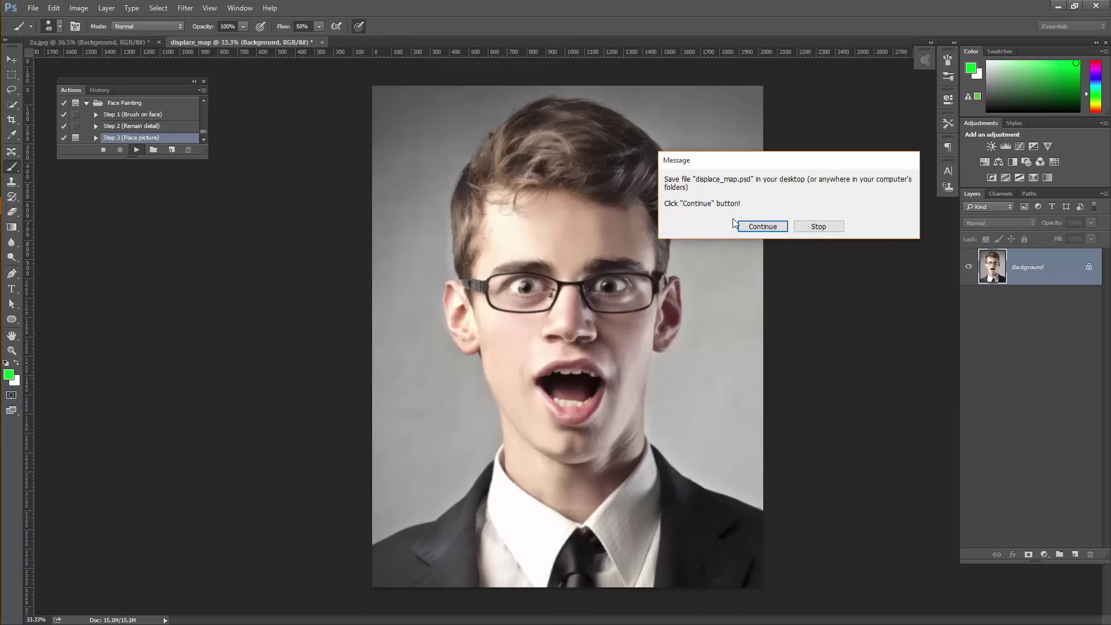
Save over the existing displace_map.psd file, confirming the replacement
left_click_drag(804, 160, 762, 224)
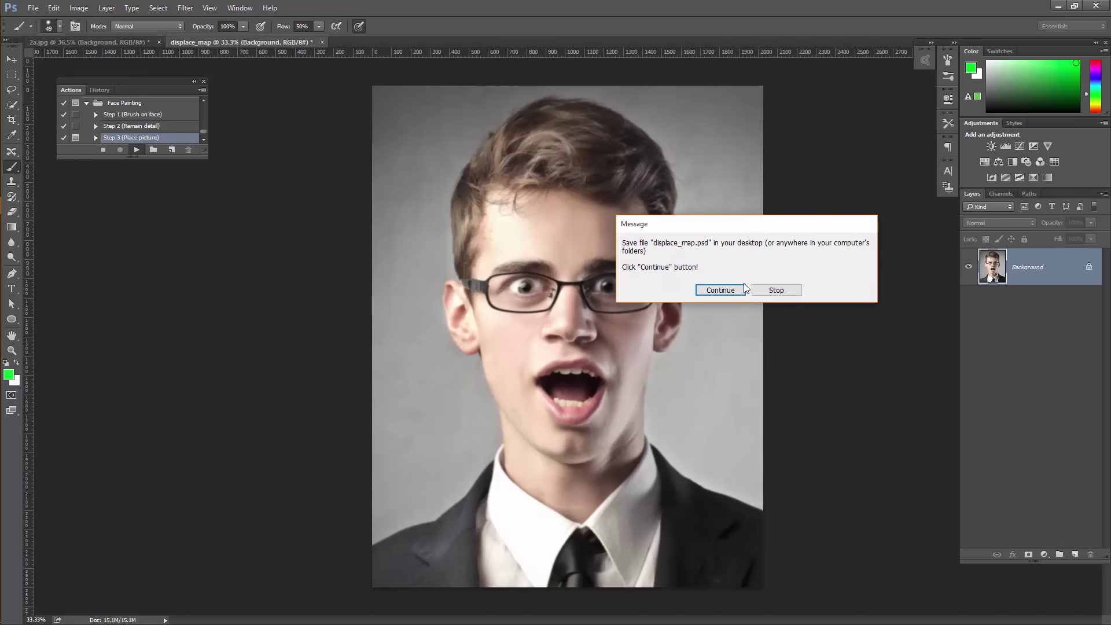
left_click(733, 291)
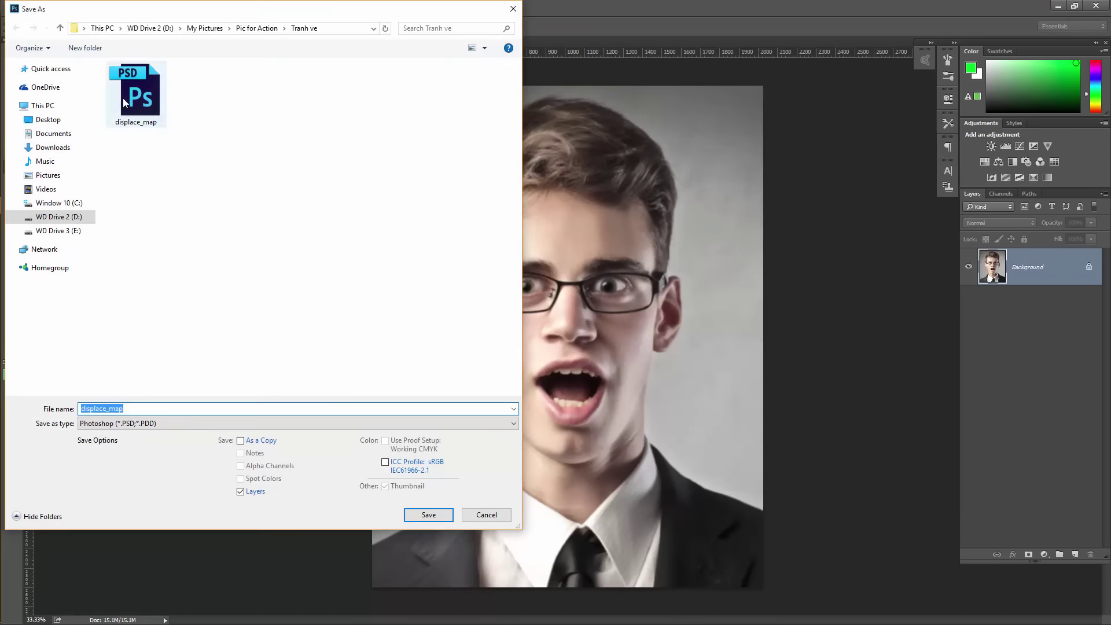
double_click(122, 98)
left_click(583, 319)
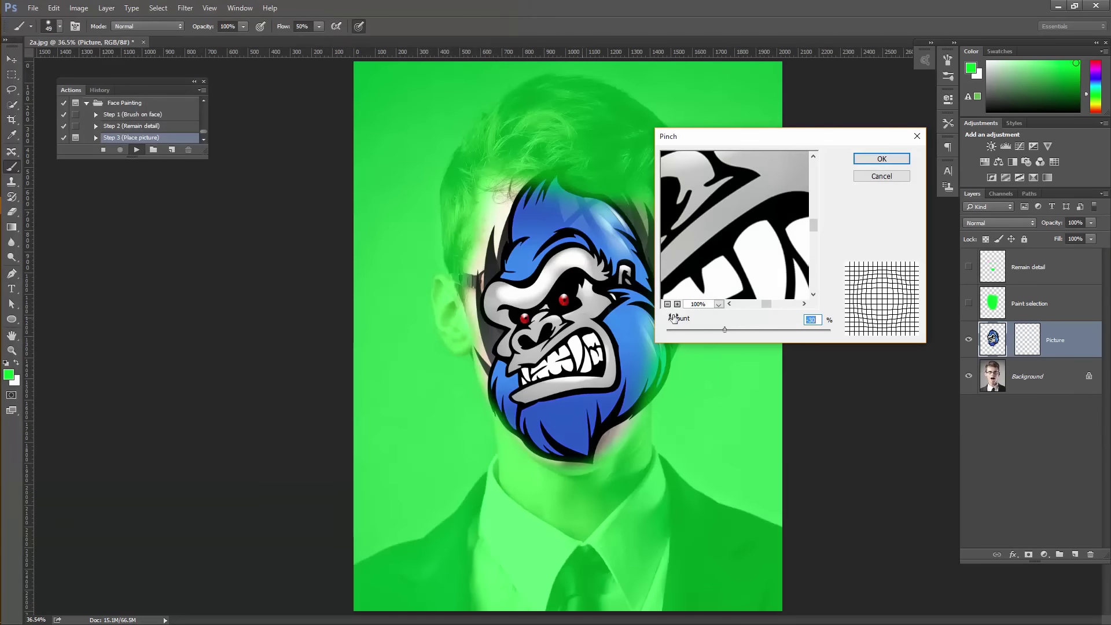
Pinch the logo by -25, then displace it onto the face using displace_map
left_click(667, 304)
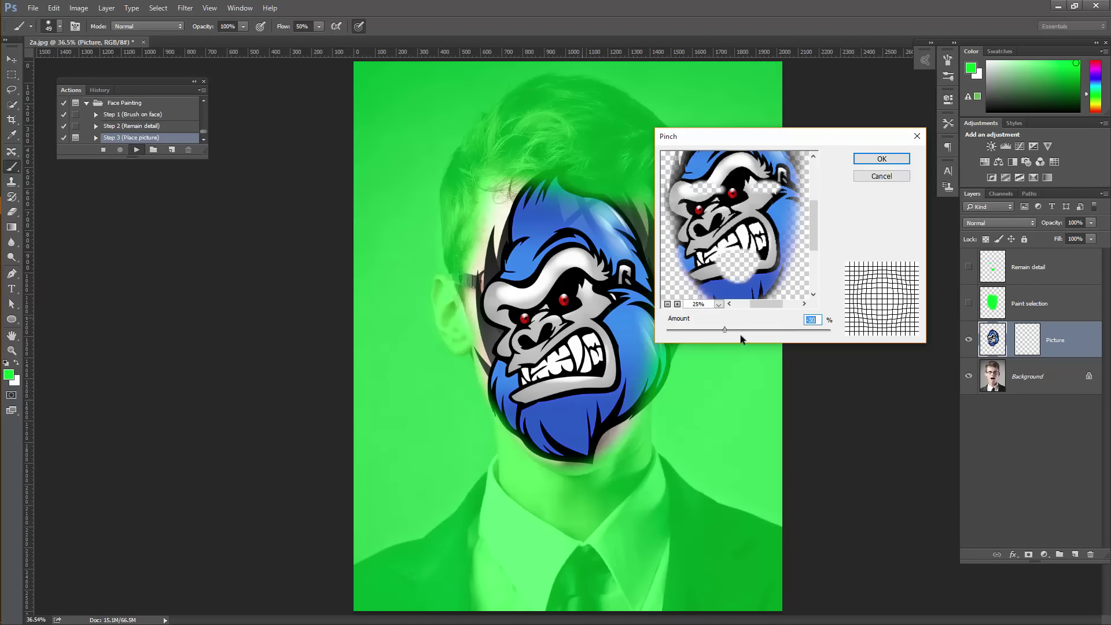
left_click_drag(726, 331, 728, 331)
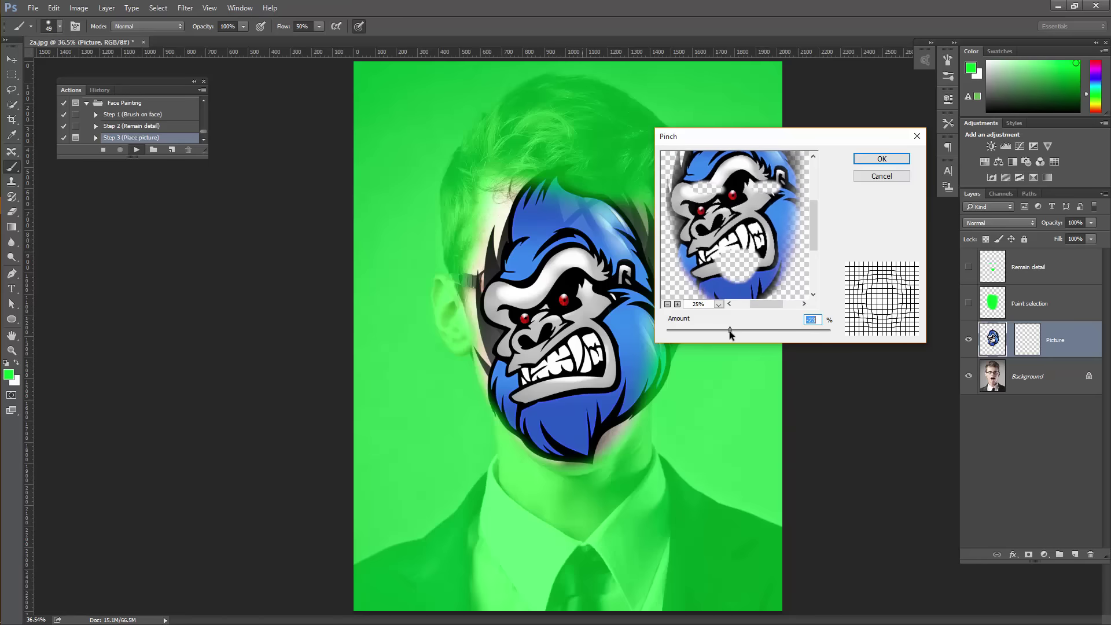
left_click(886, 159)
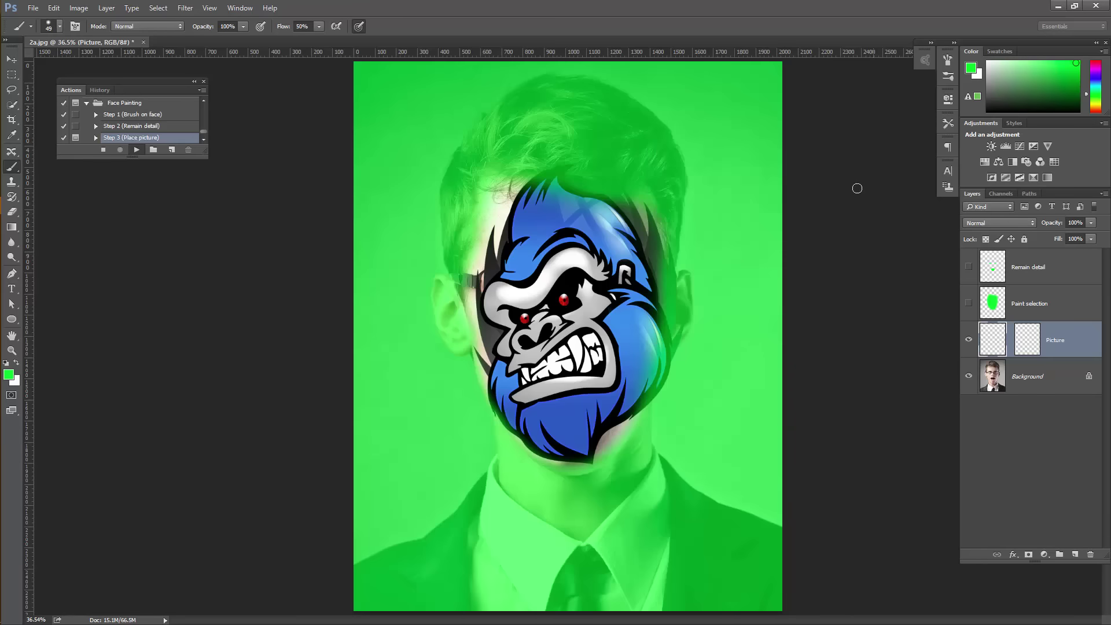
left_click(759, 312)
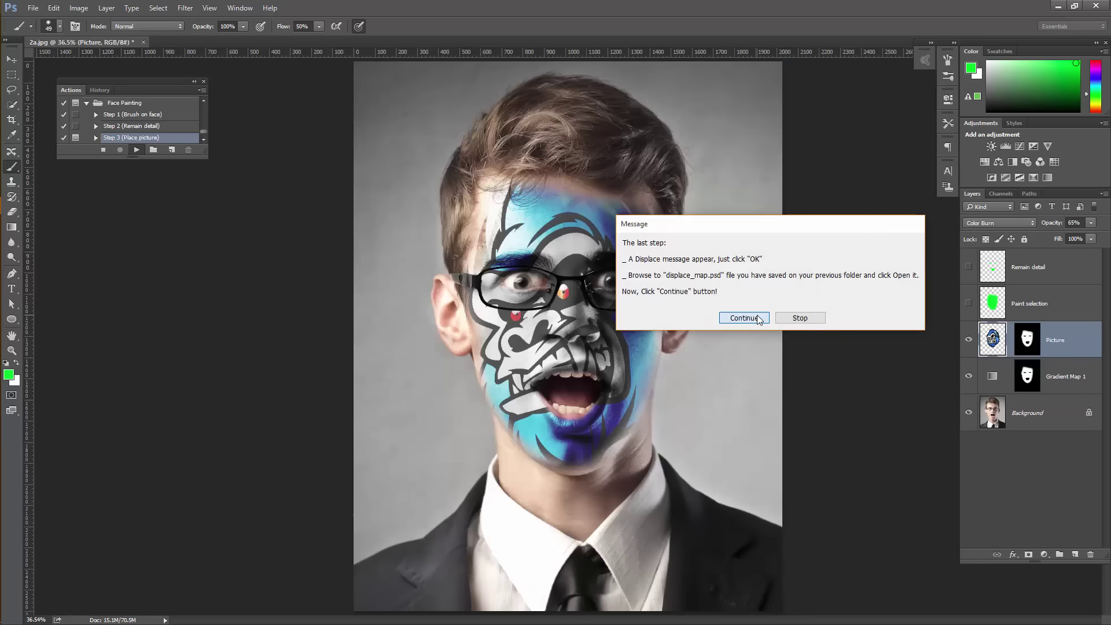
left_click(707, 261)
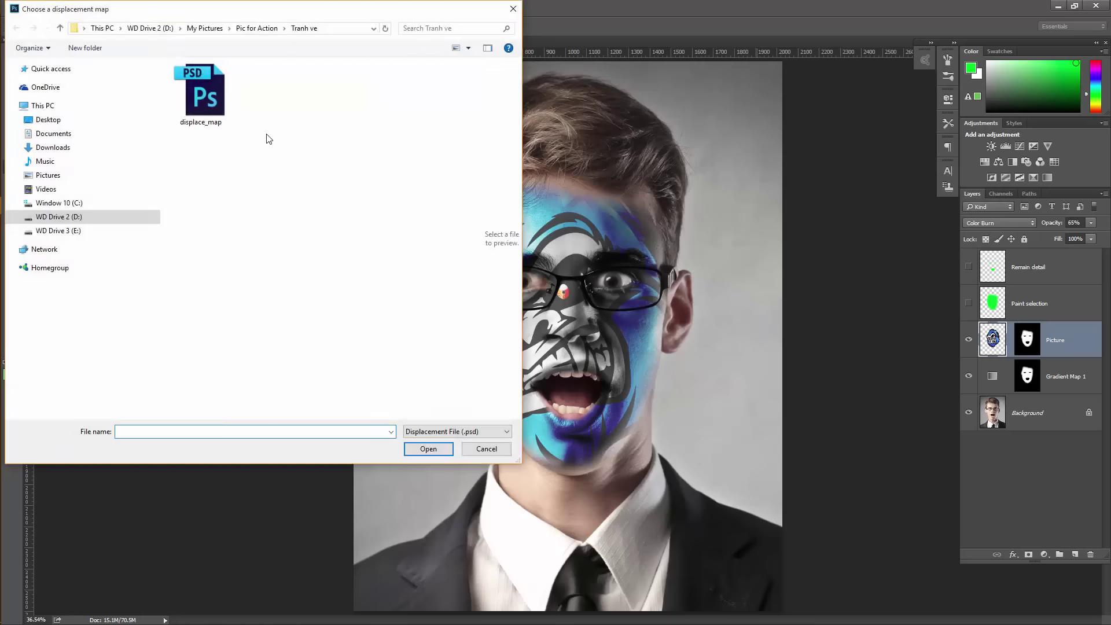
double_click(203, 92)
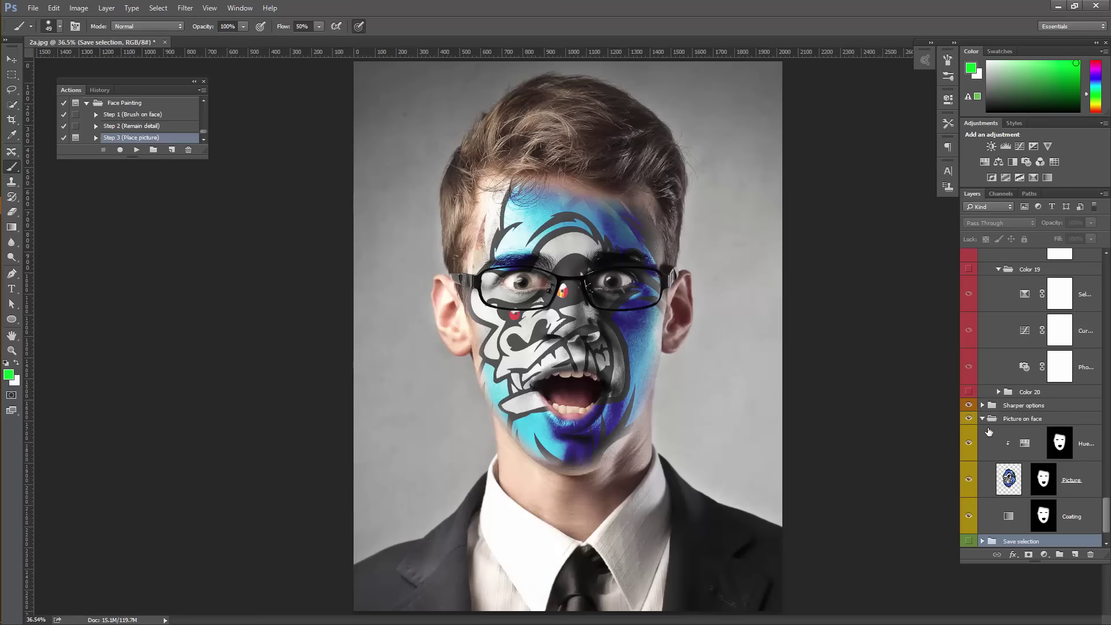
Collapse the Picture on face group, hide the Color 01 tint group, and view at 100%
left_click(983, 419)
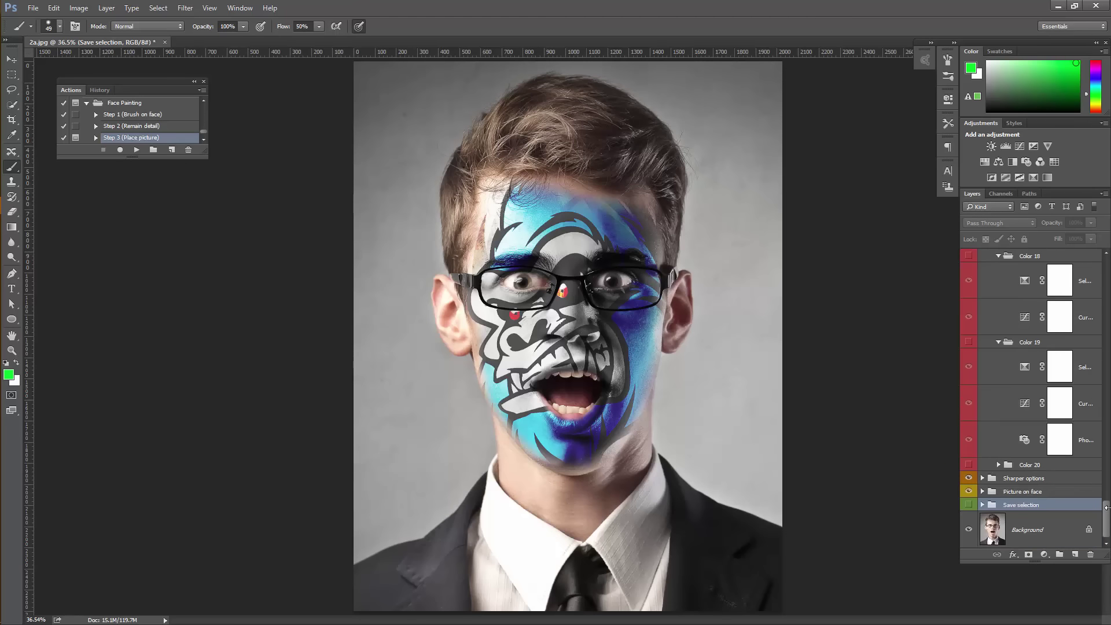
scroll(1063, 347, "up", 5)
scroll(1062, 319, "up", 5)
scroll(1062, 289, "up", 5)
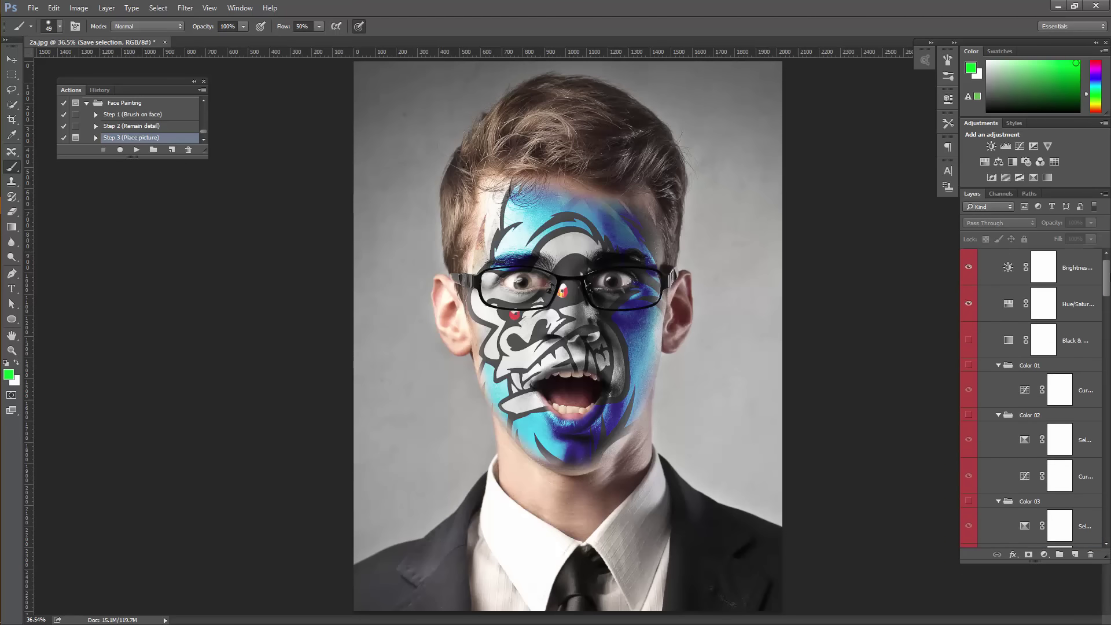
scroll(1063, 282, "up", 5)
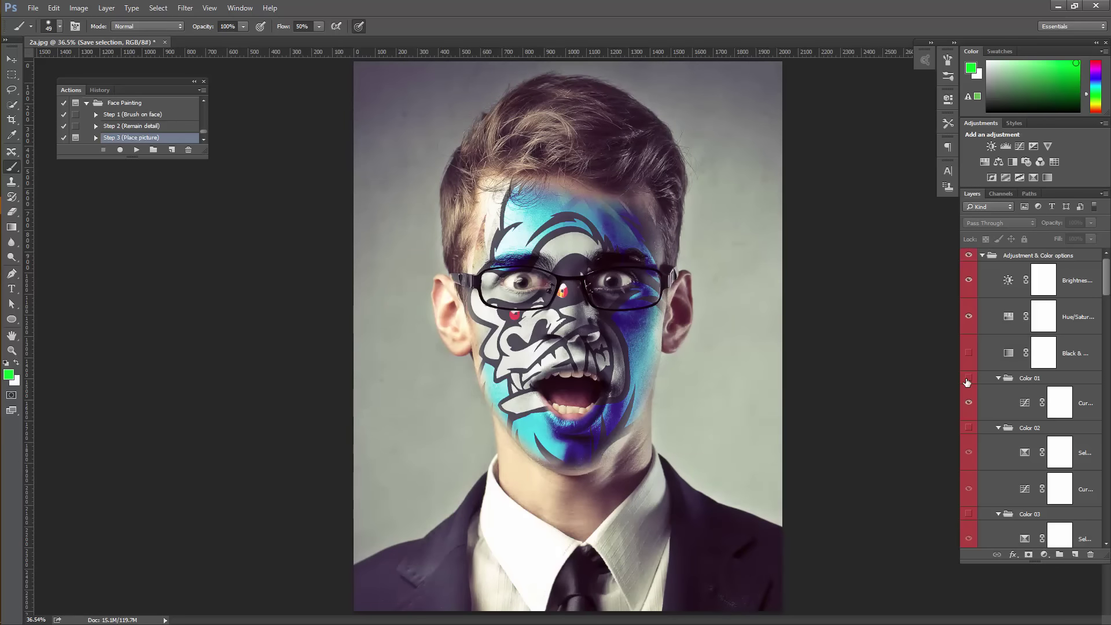
left_click(968, 379)
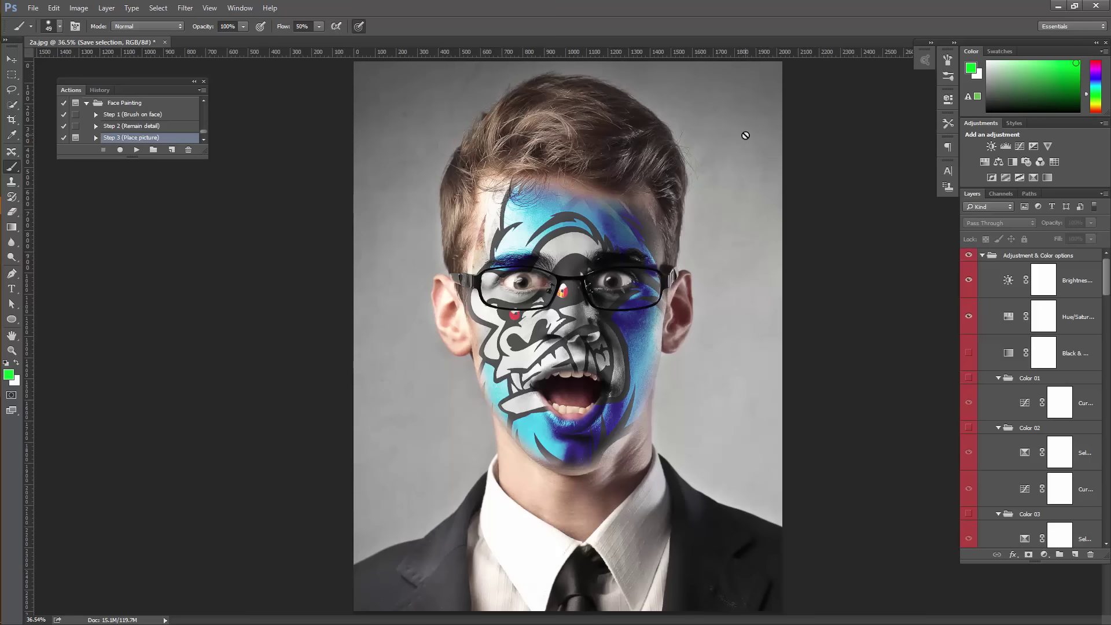
key("ctrl+1")
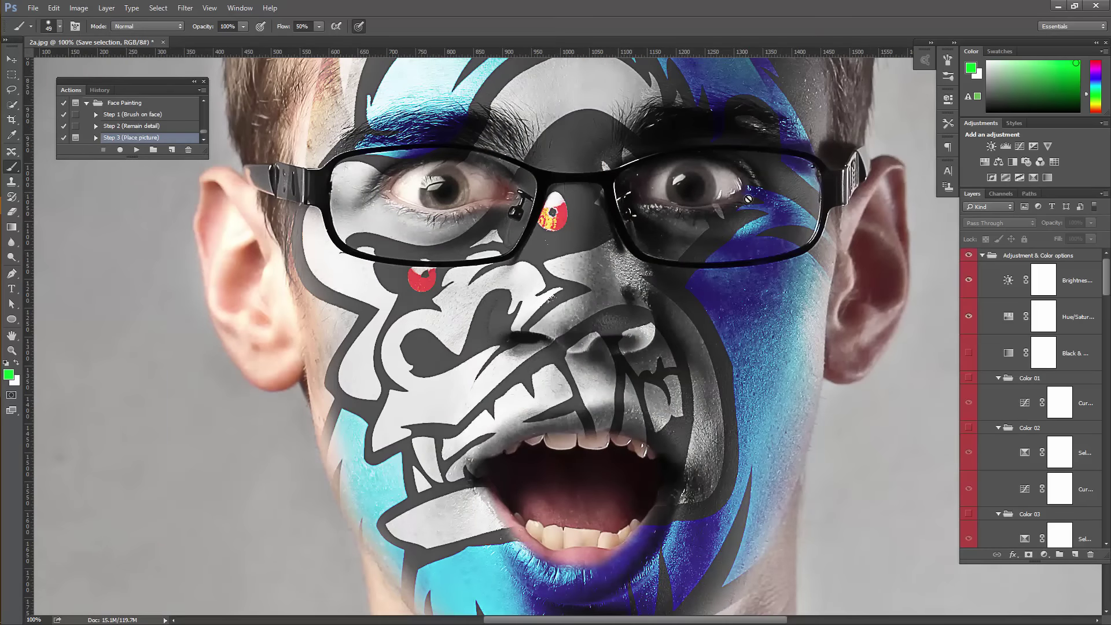
Collapse the Adjustment & Color options group and pan around the gorilla-painted face, forehead included
left_click(983, 255)
scroll(824, 150, "down", 3)
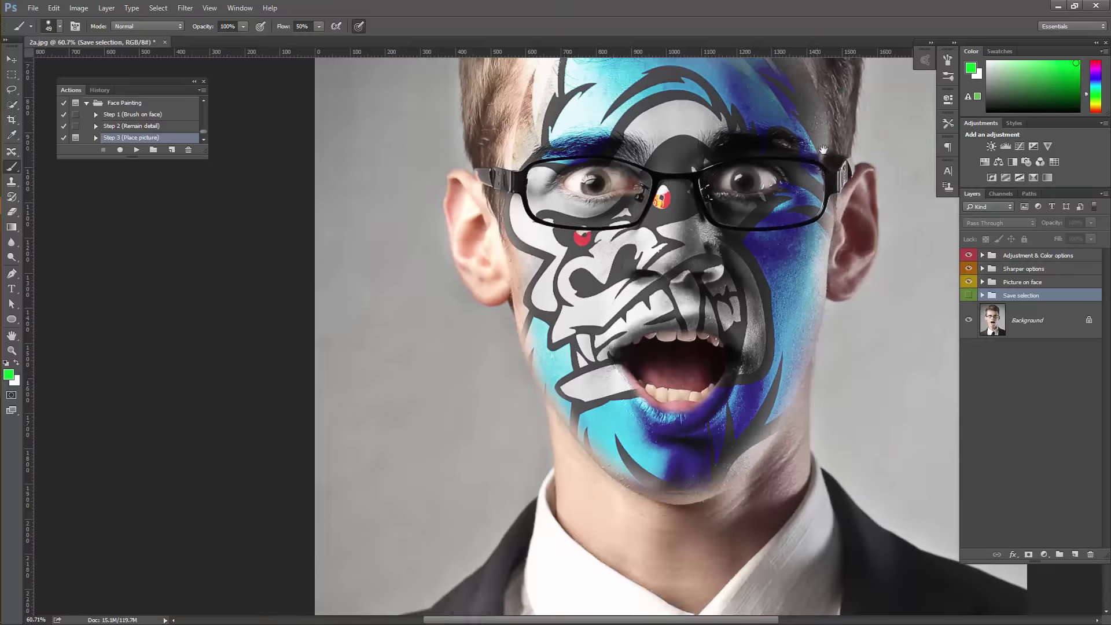
left_click_drag(823, 149, 774, 246)
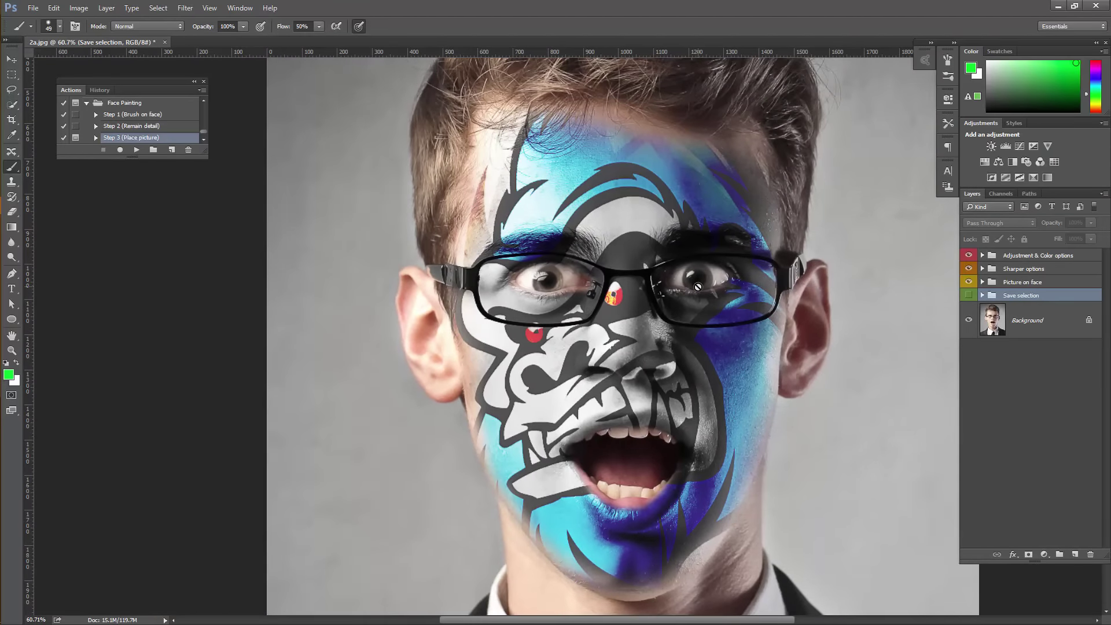
scroll(699, 286, "down", 3)
scroll(698, 287, "up", 5)
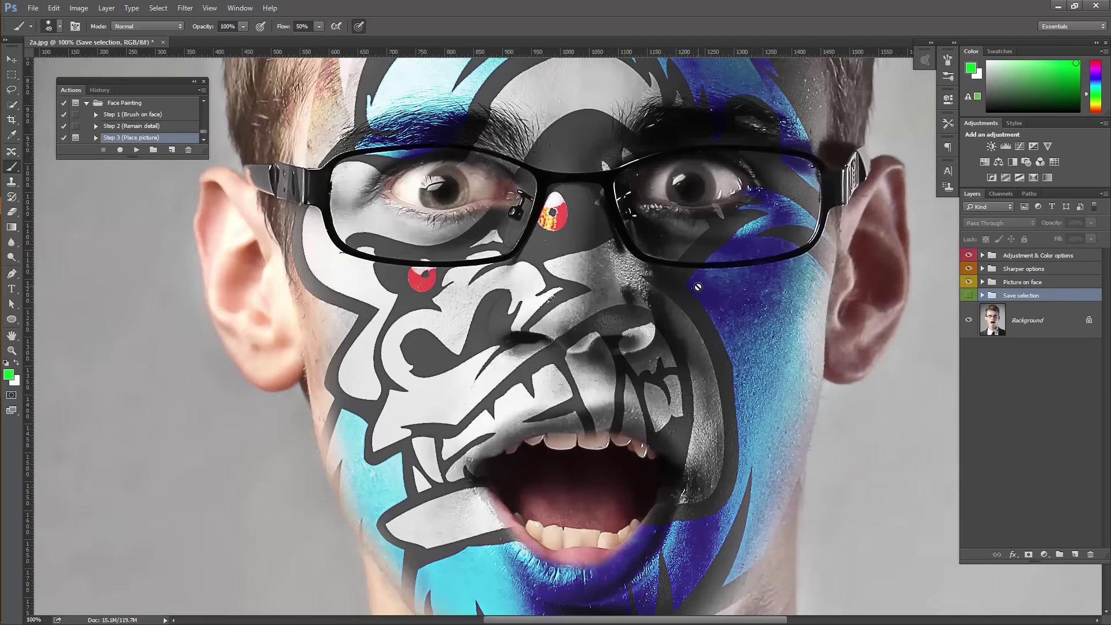
left_click_drag(686, 168, 718, 238)
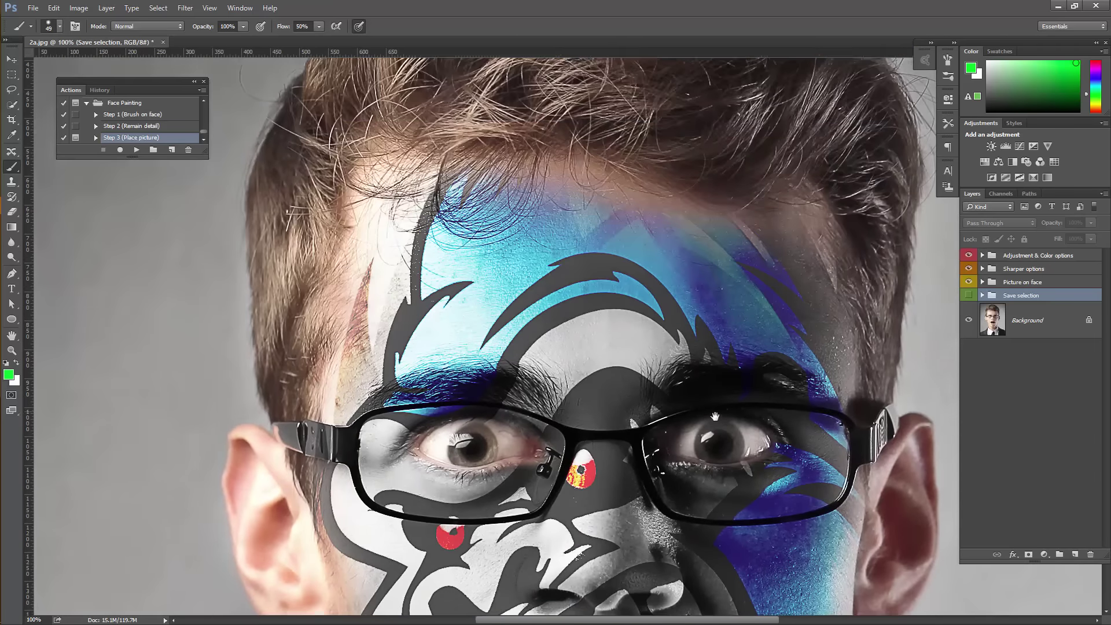
scroll(718, 237, "down", 1)
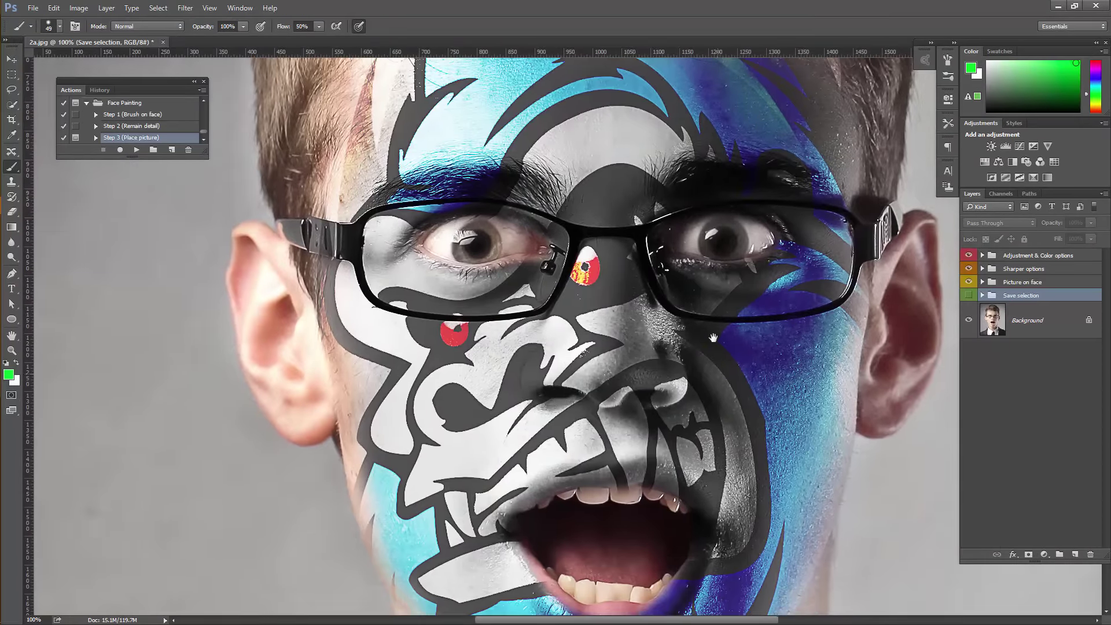
scroll(746, 231, "down", 4)
scroll(778, 228, "down", 3)
scroll(778, 227, "down", 2)
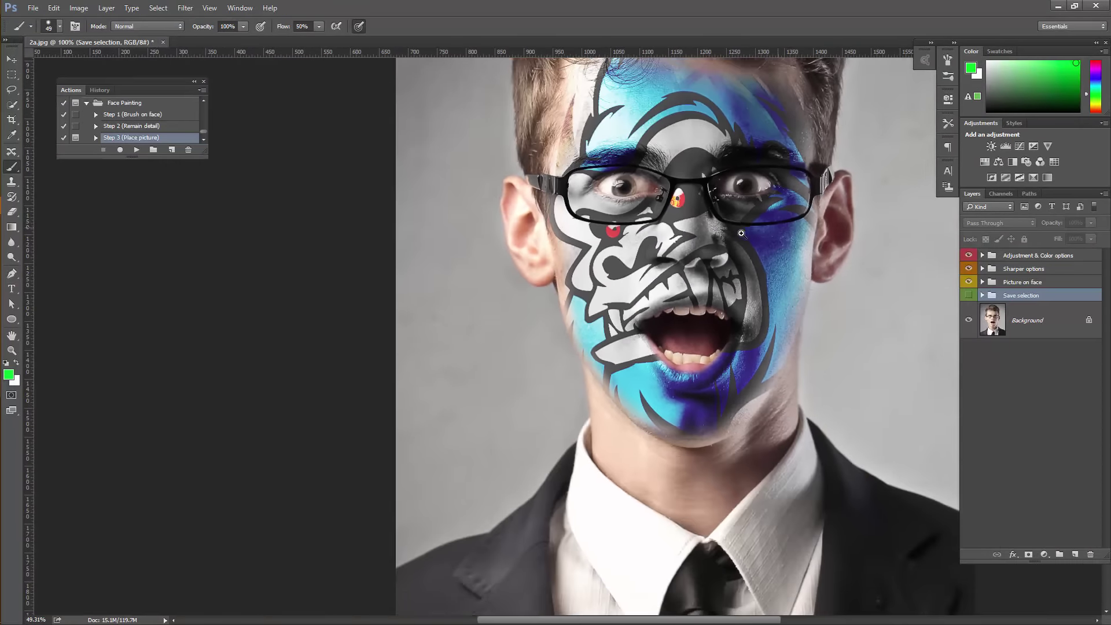
left_click_drag(740, 225, 721, 269)
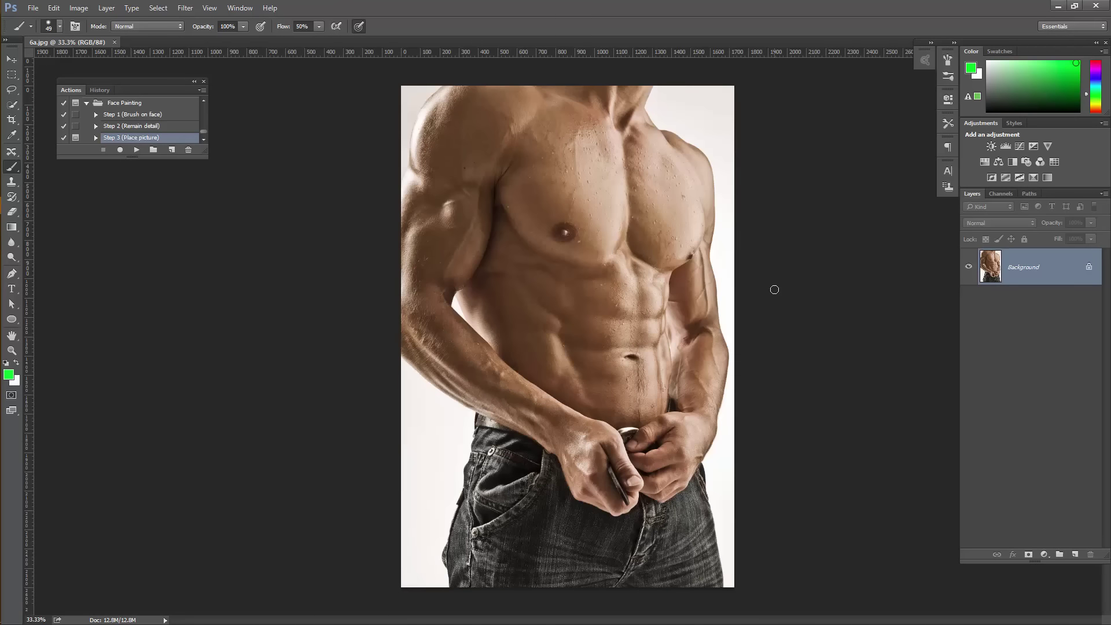
Fit the torso photo on screen and run the Brush on face action step
key("ctrl+1")
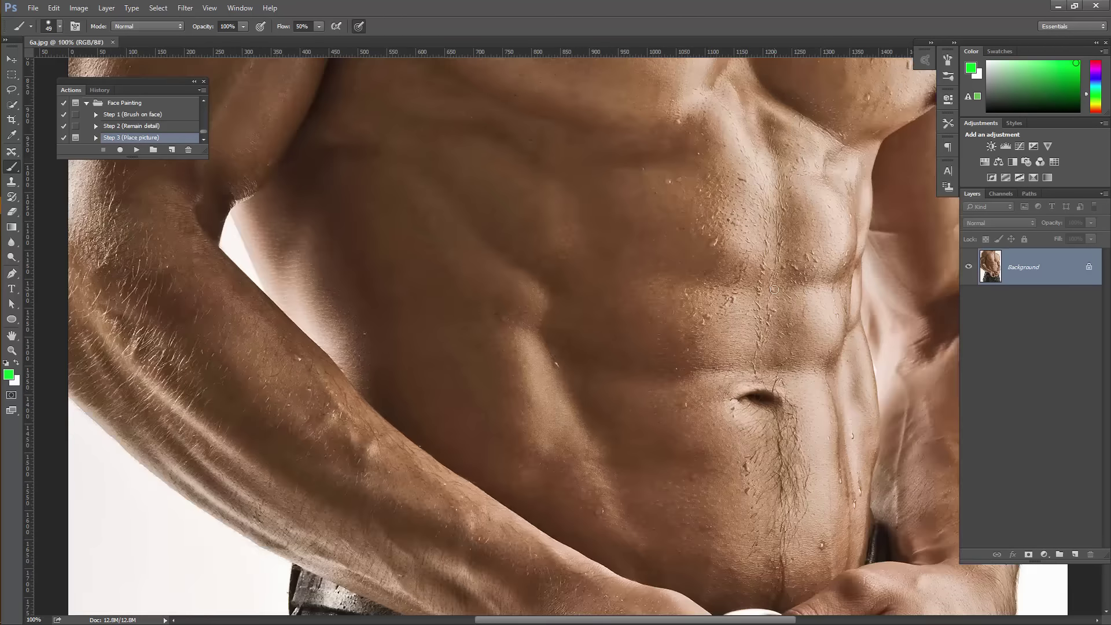
key("ctrl+0")
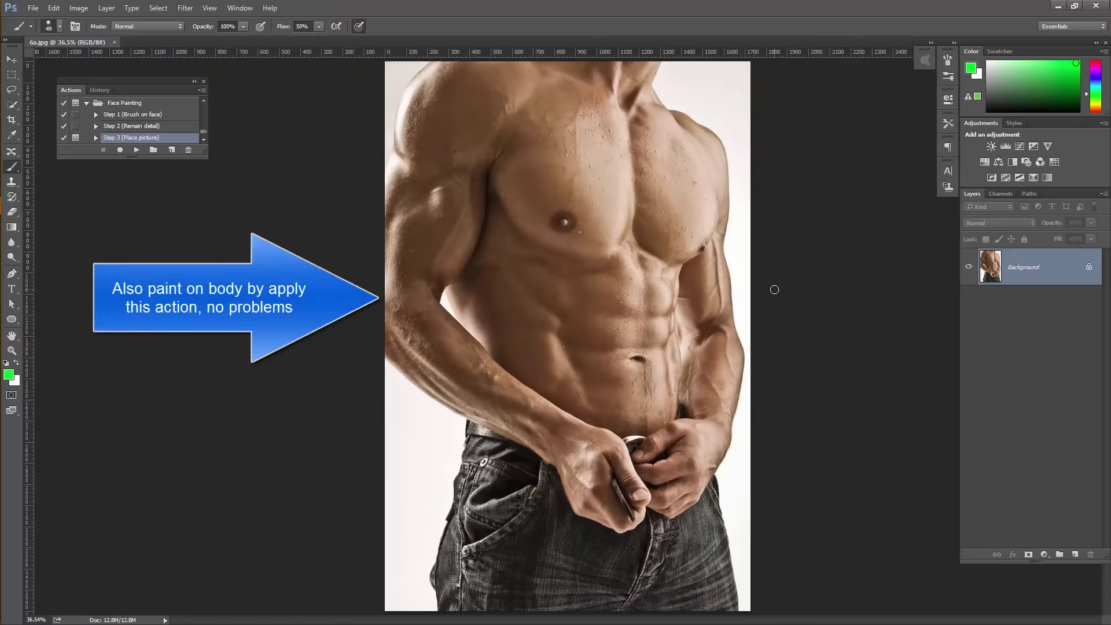
left_click(164, 115)
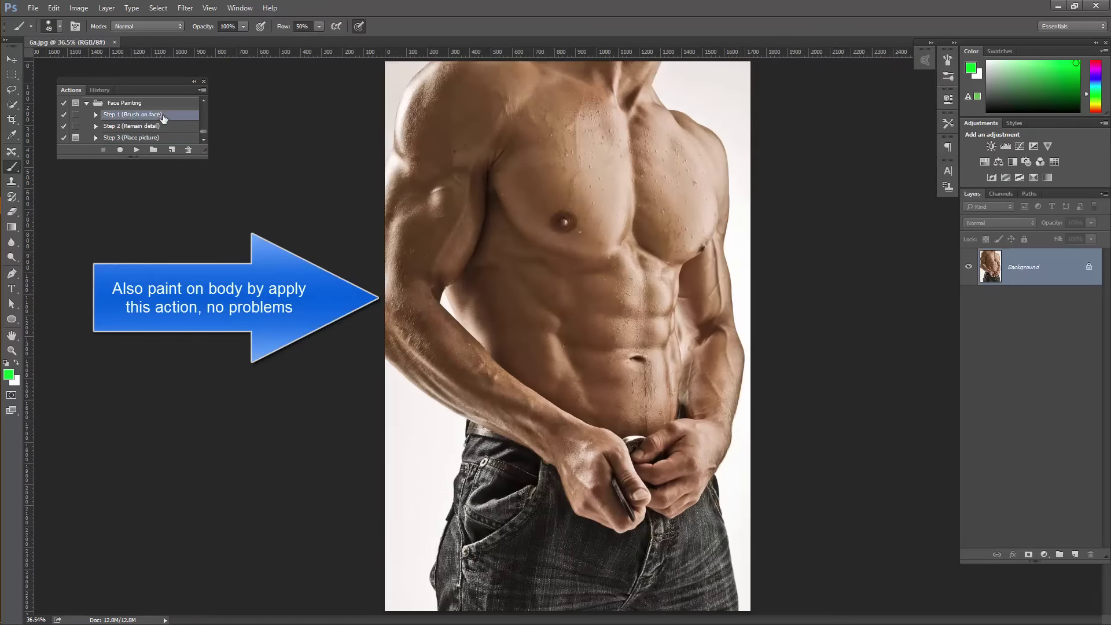
left_click(136, 151)
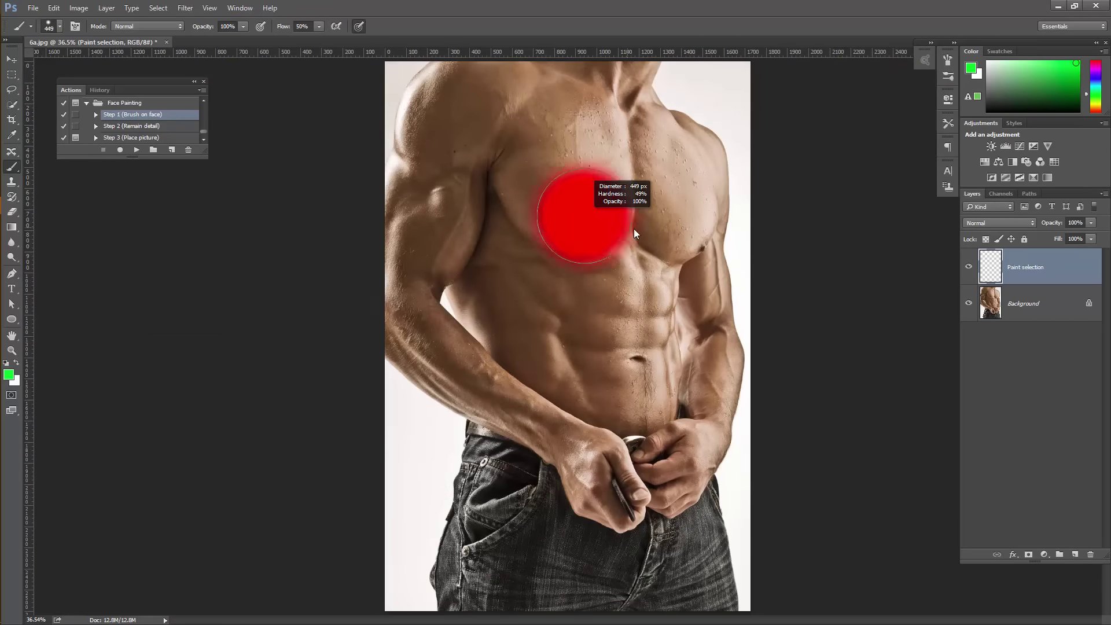
Paint green across the chest and abdomen, touching up the edge near the neck
left_click(586, 167)
mouse_move(579, 226)
left_mouse_down()
mouse_move(670, 229)
mouse_move(675, 198)
mouse_move(642, 168)
mouse_move(581, 141)
mouse_move(637, 163)
mouse_move(546, 165)
mouse_move(519, 281)
mouse_move(559, 322)
mouse_move(566, 347)
mouse_move(633, 310)
left_mouse_up()
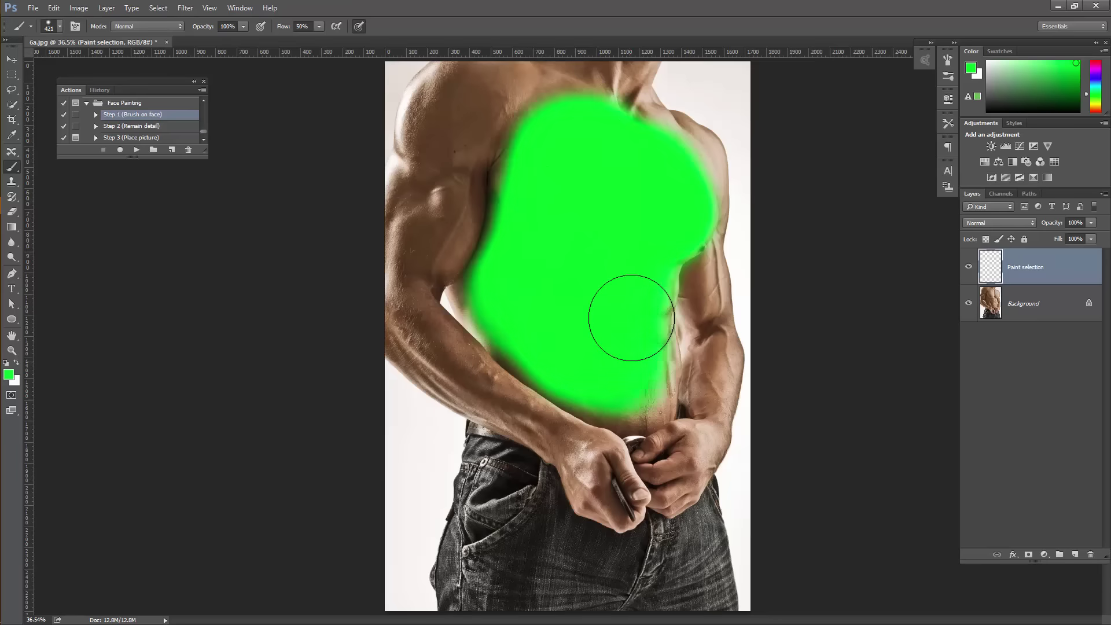
mouse_move(625, 258)
left_mouse_down()
mouse_move(627, 248)
mouse_move(605, 338)
mouse_move(614, 375)
mouse_move(630, 364)
left_mouse_up()
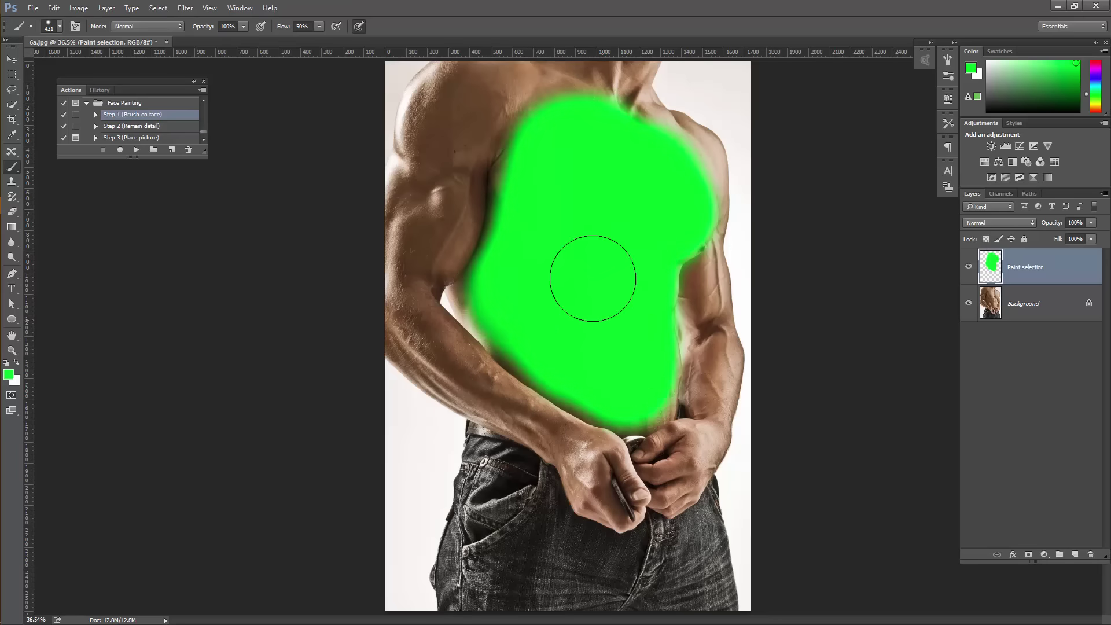
left_click_drag(596, 245, 569, 262)
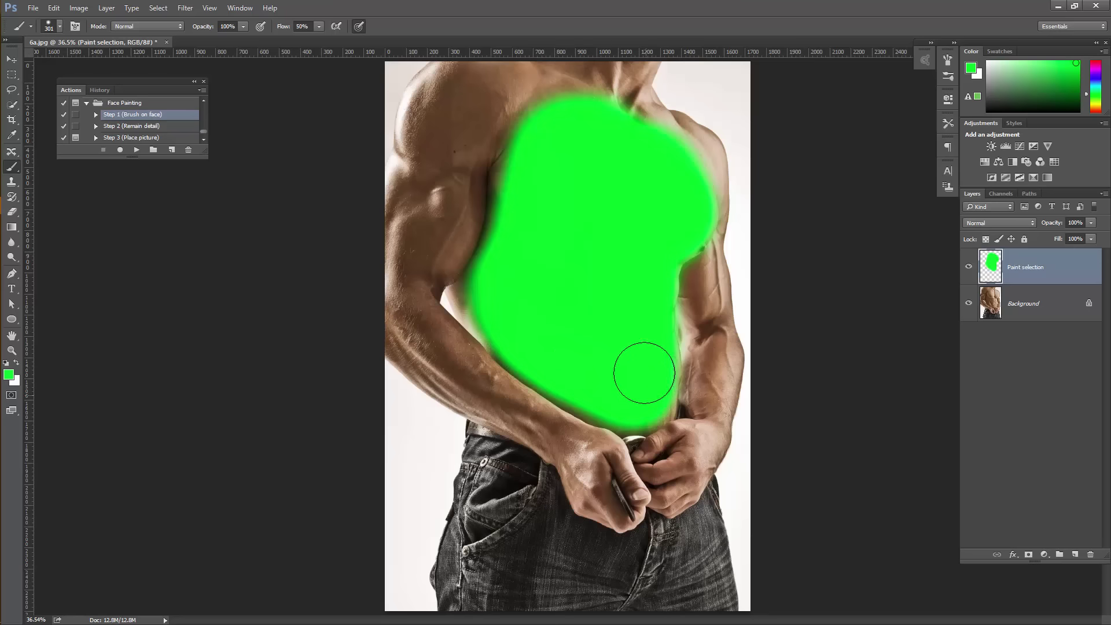
left_click_drag(595, 158, 608, 154)
left_click(138, 127)
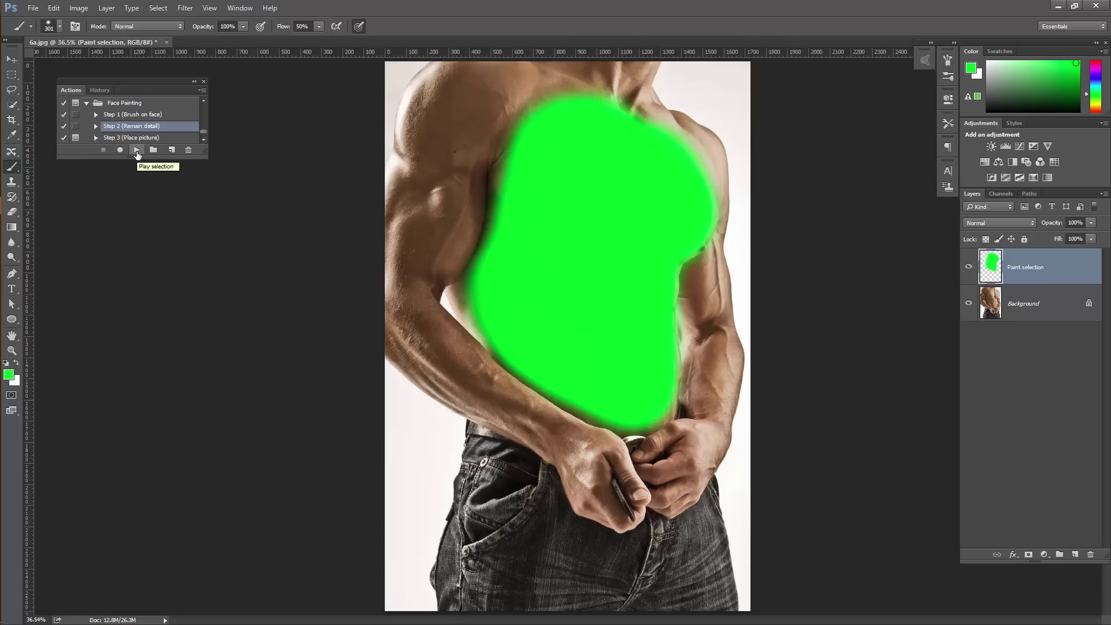
Mark the belt buckle via the Remain detail step, then run Place picture and select football-logo
left_click(137, 151)
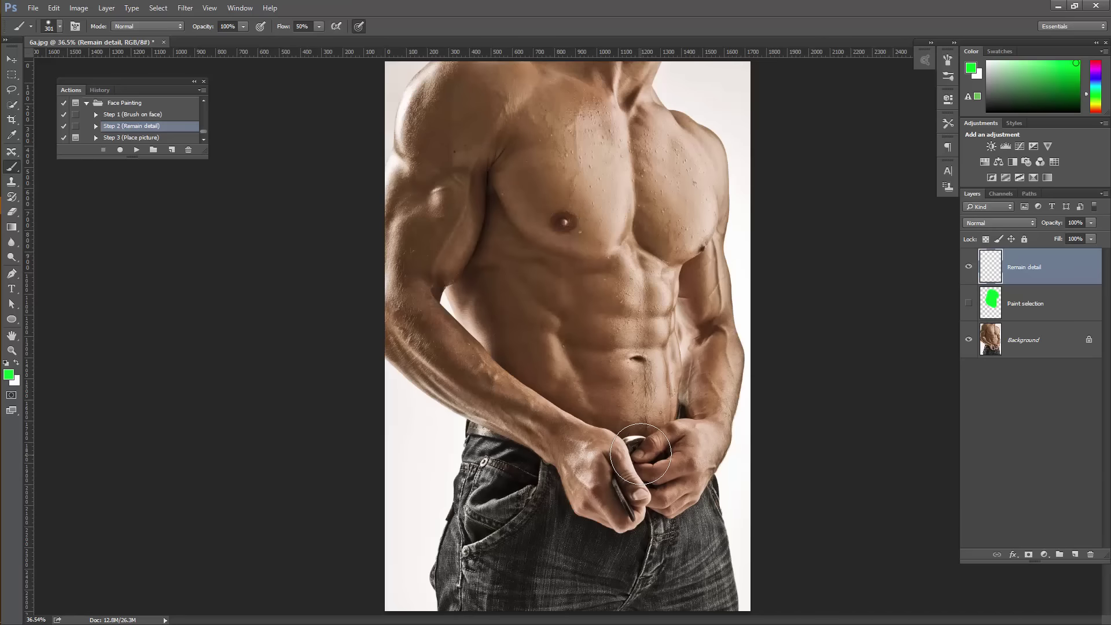
left_click_drag(637, 457, 643, 471)
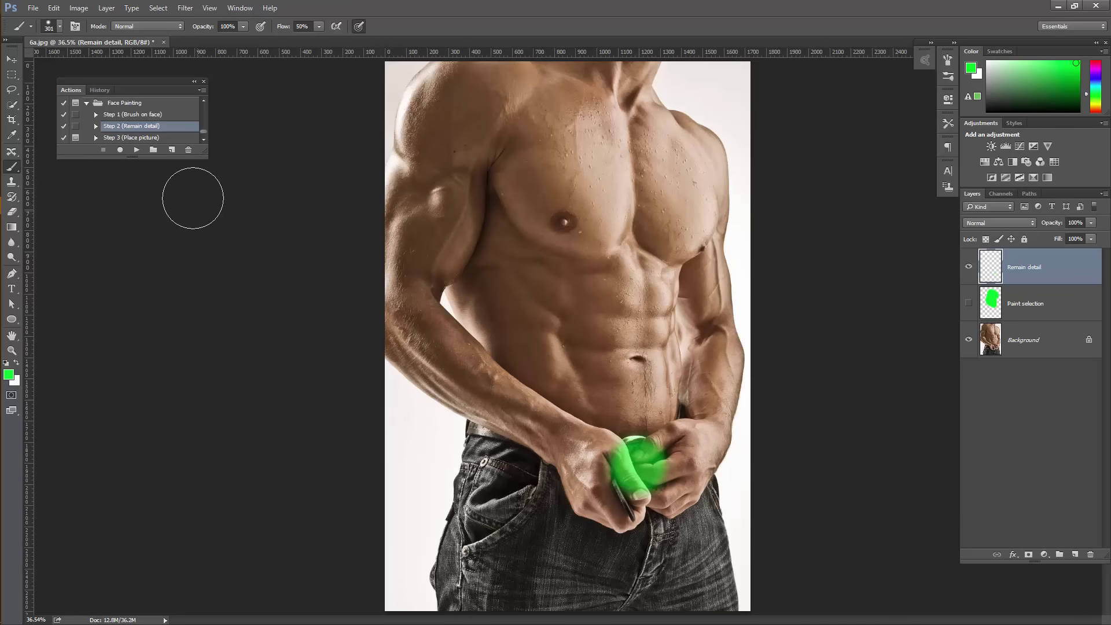
left_click(136, 150)
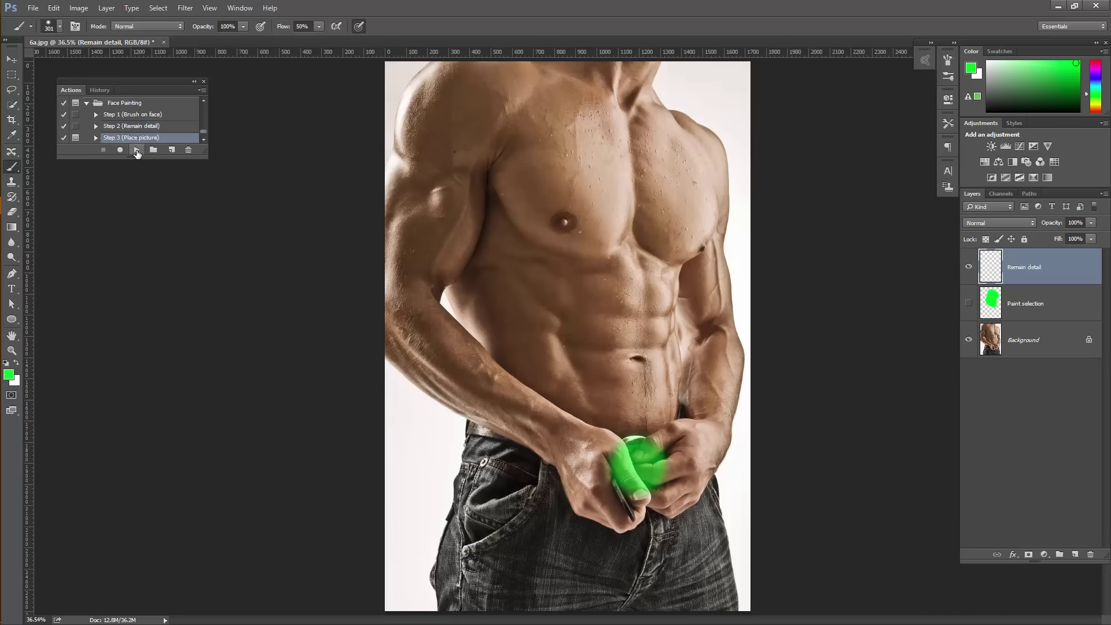
left_click(137, 150)
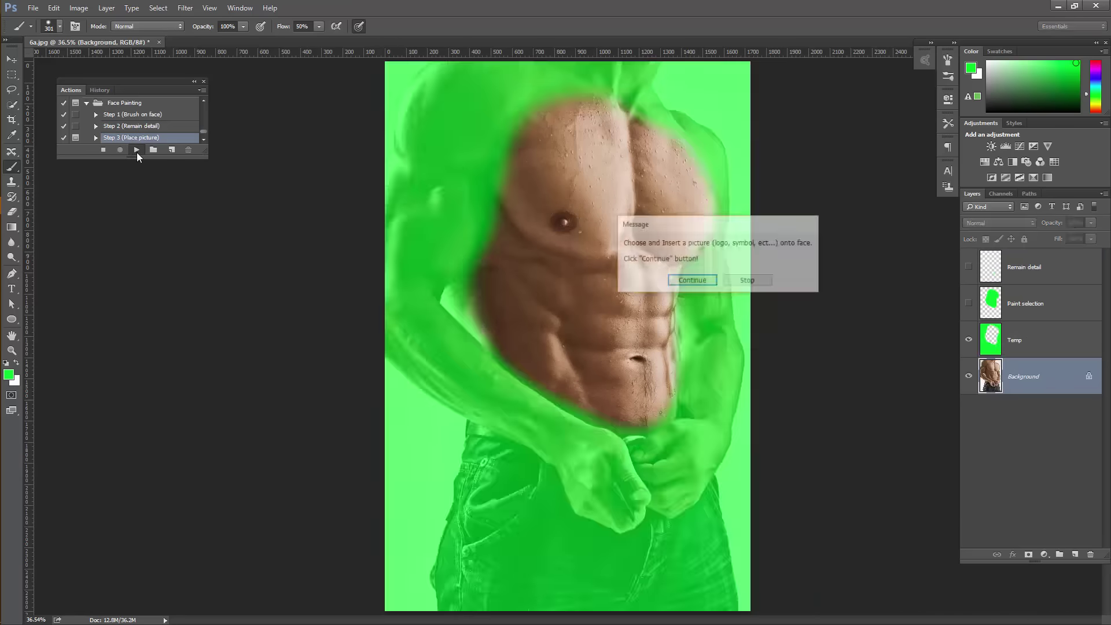
left_click(693, 281)
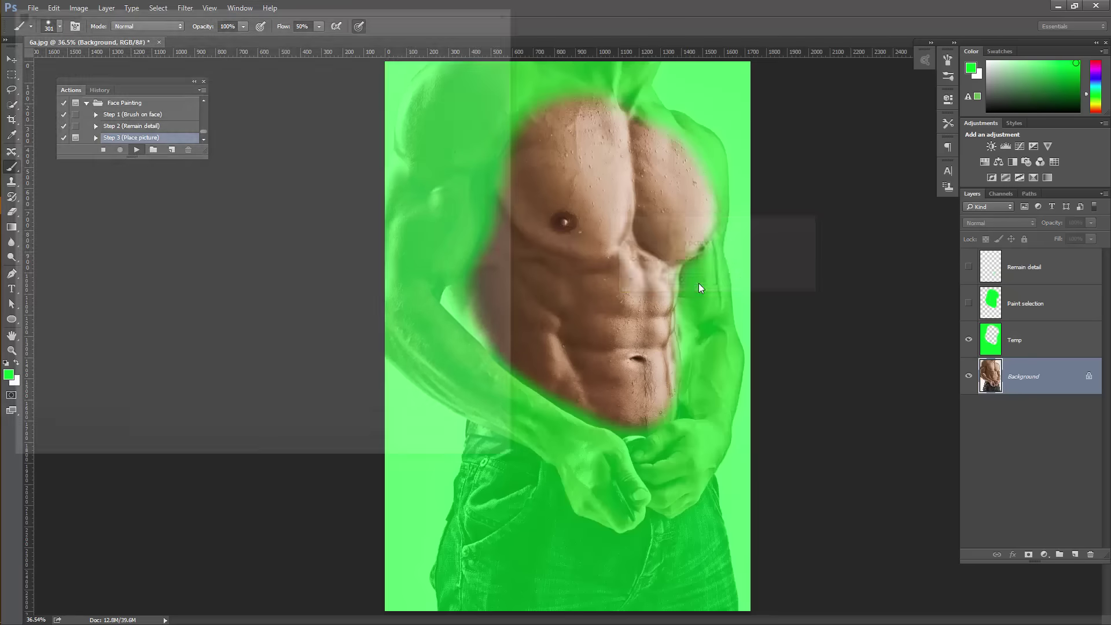
left_click(203, 345)
scroll(207, 324, "down", 2)
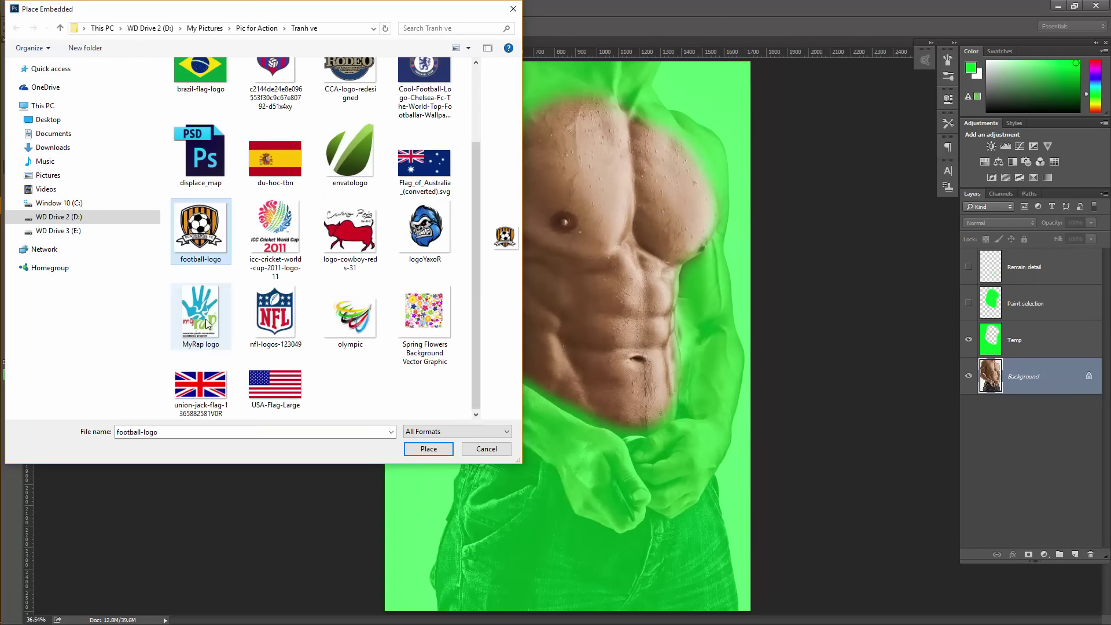
Place nfl-logos-123049 instead, shrink it, and skew it in perspective to follow the torso
left_click(275, 313)
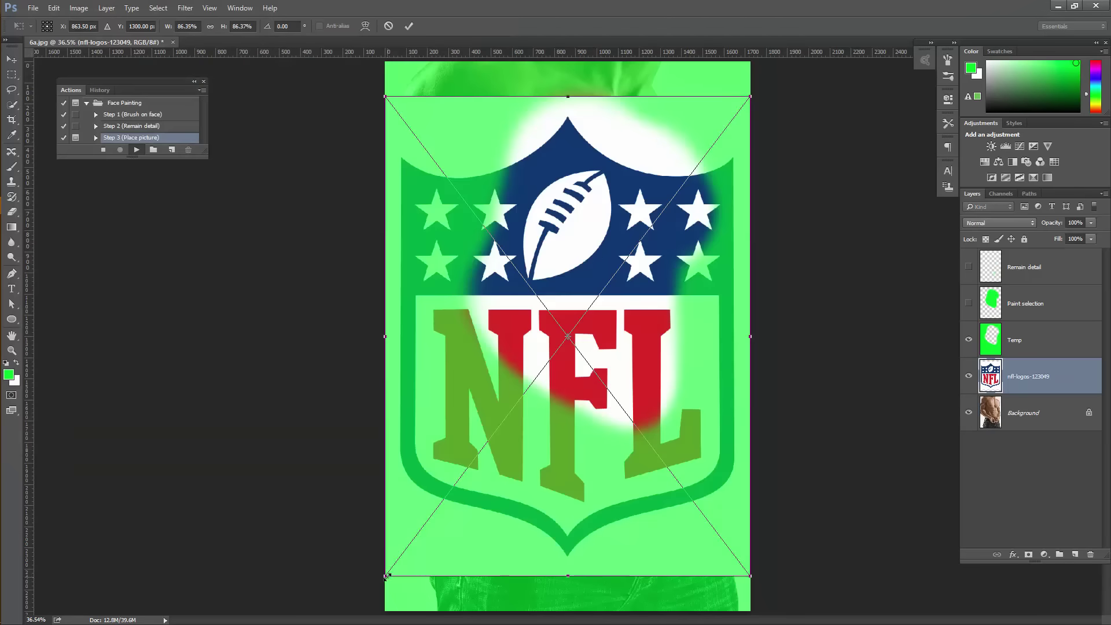
left_click_drag(386, 576, 432, 486)
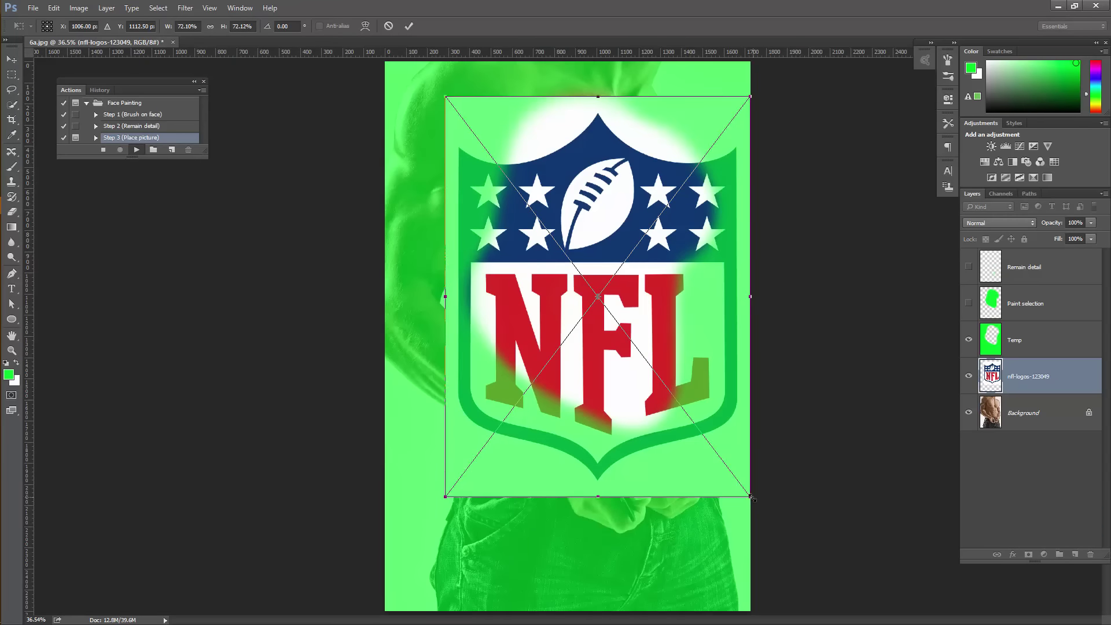
left_click_drag(751, 497, 737, 478)
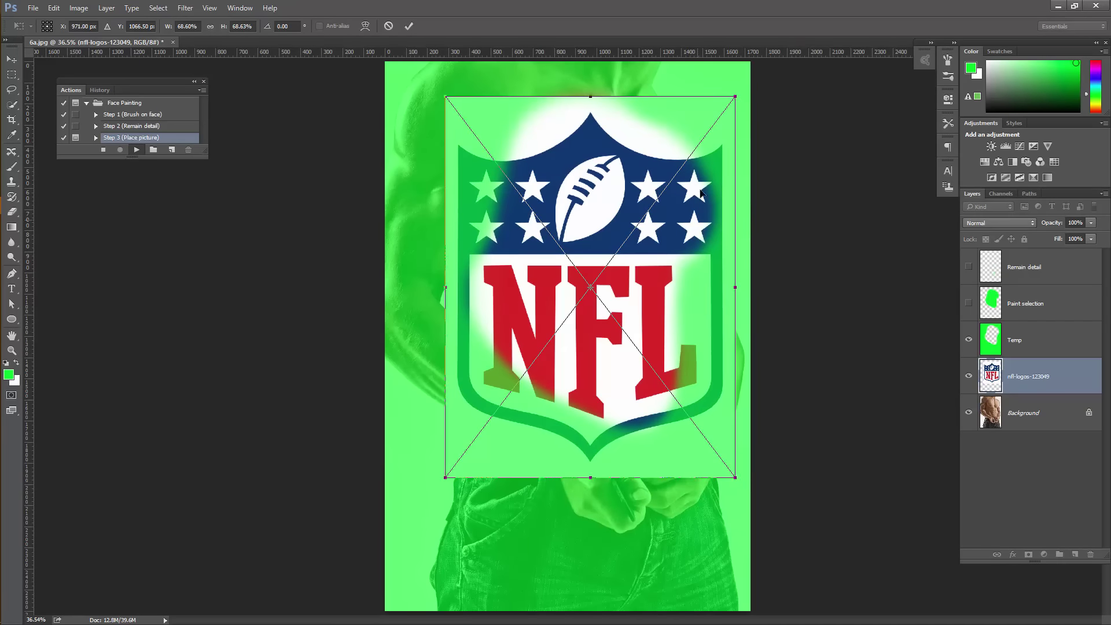
left_click_drag(735, 99, 736, 128)
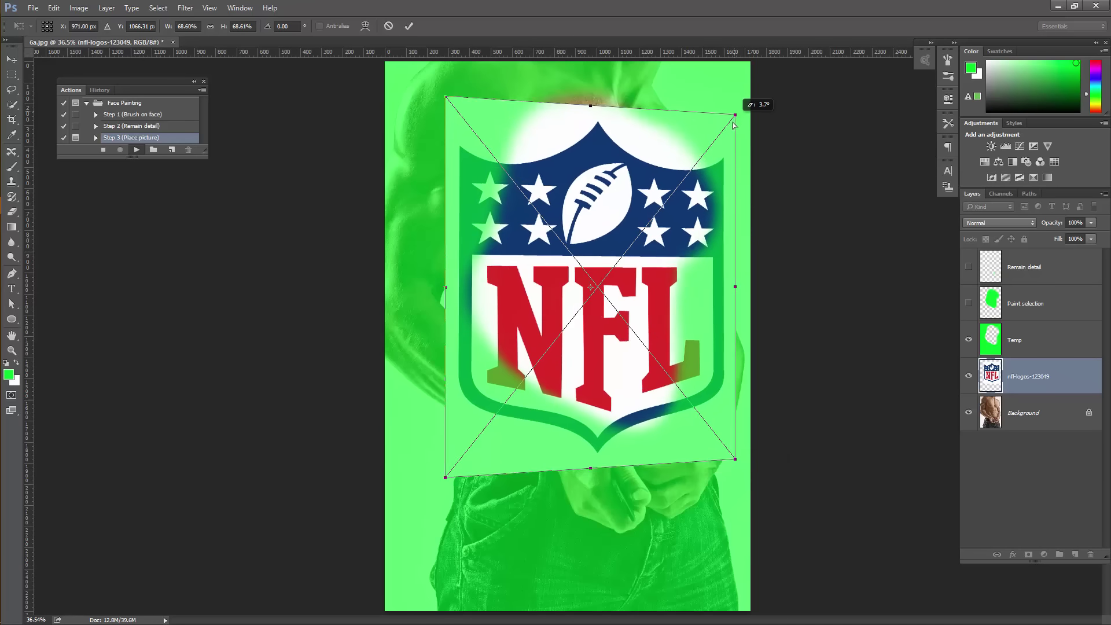
Narrow the NFL logo from both sides to about 46% width and shorten its bottom
left_click_drag(739, 295, 719, 296)
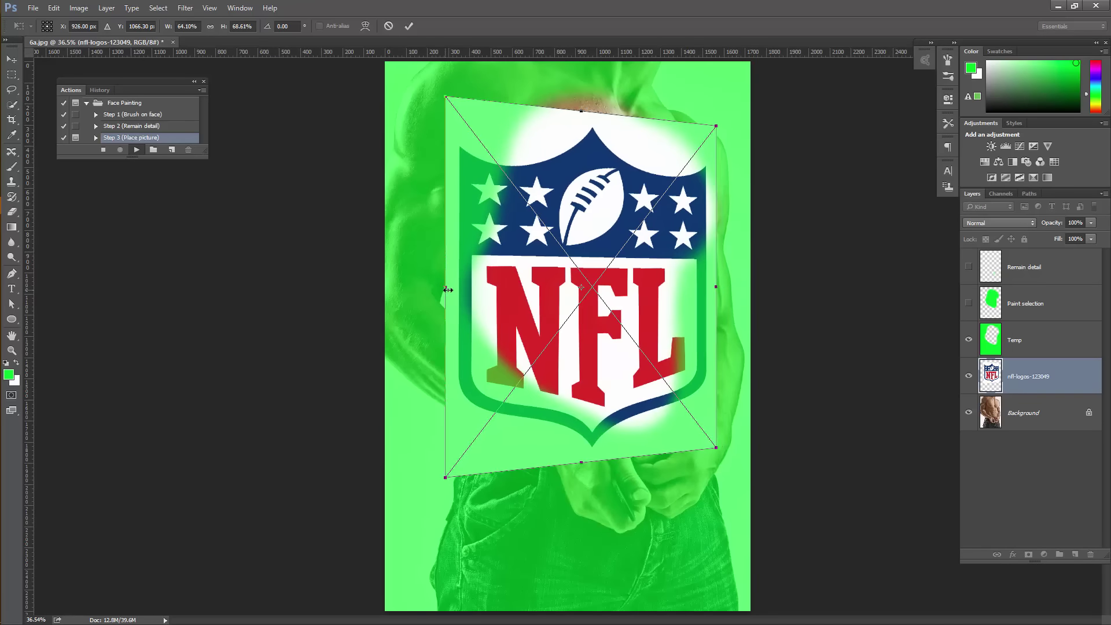
mouse_move(448, 290)
left_mouse_down()
mouse_move(470, 289)
mouse_move(462, 289)
left_mouse_up()
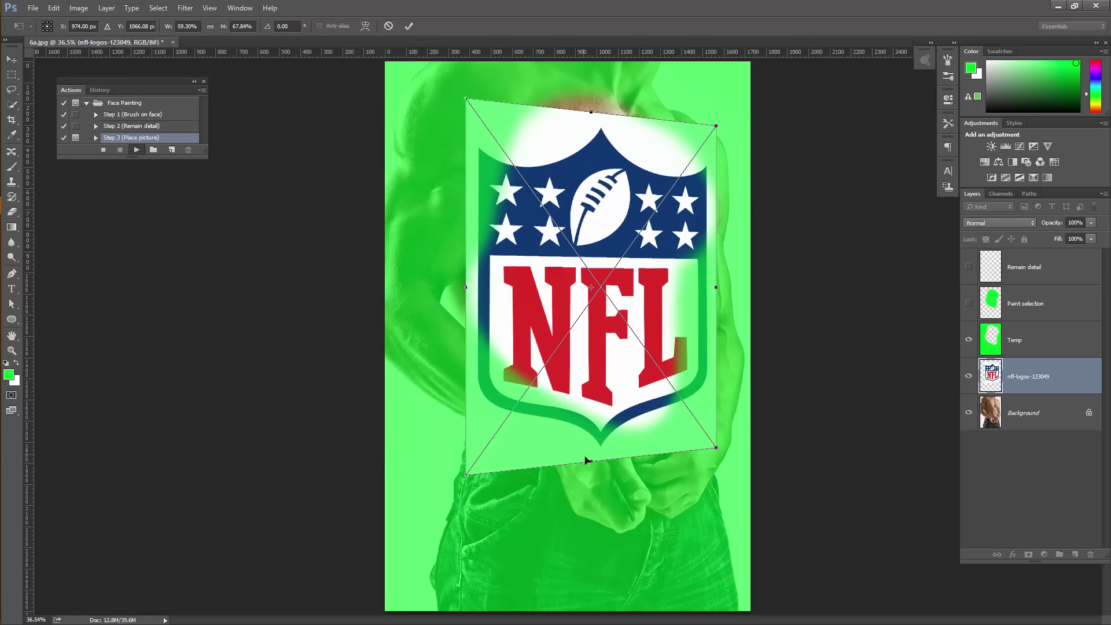
left_click_drag(591, 461, 596, 440)
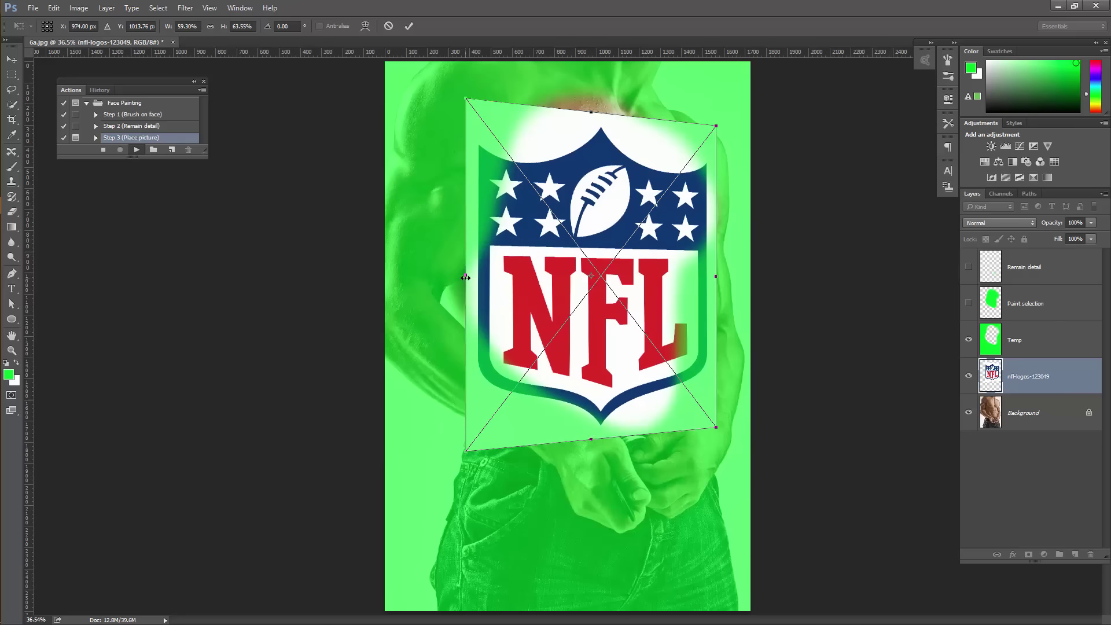
left_click_drag(466, 278, 492, 277)
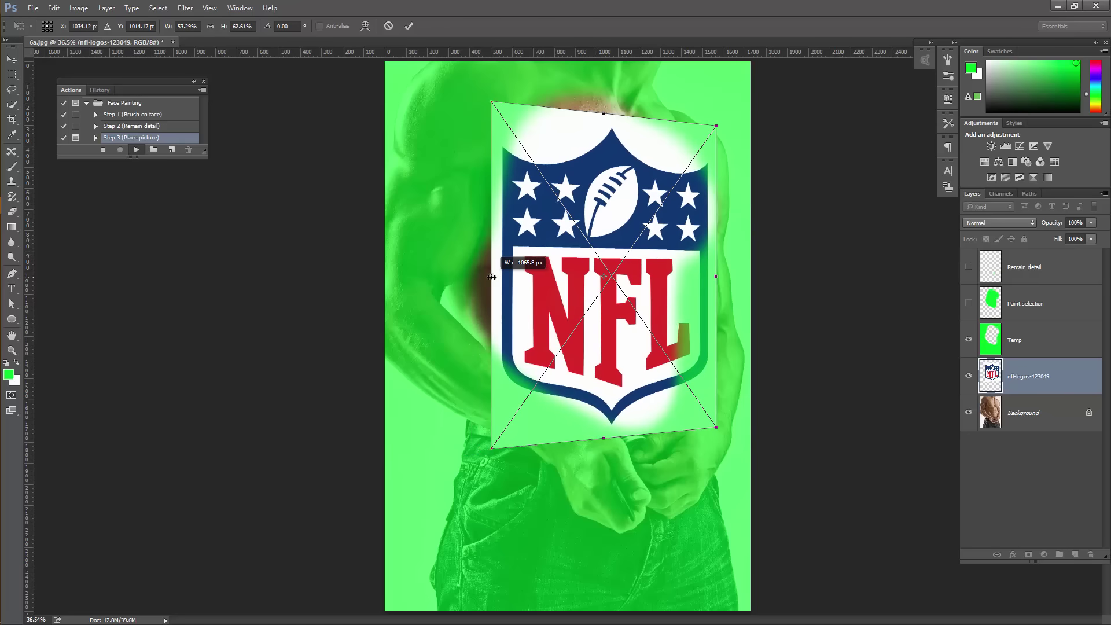
left_click_drag(715, 279, 665, 286)
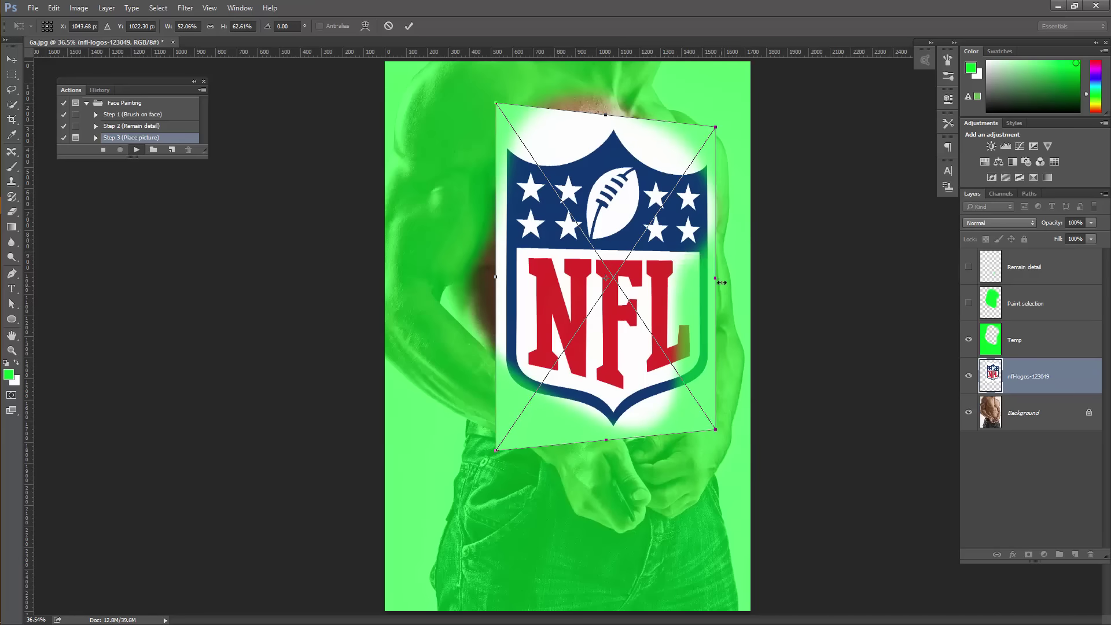
left_click_drag(716, 279, 694, 281)
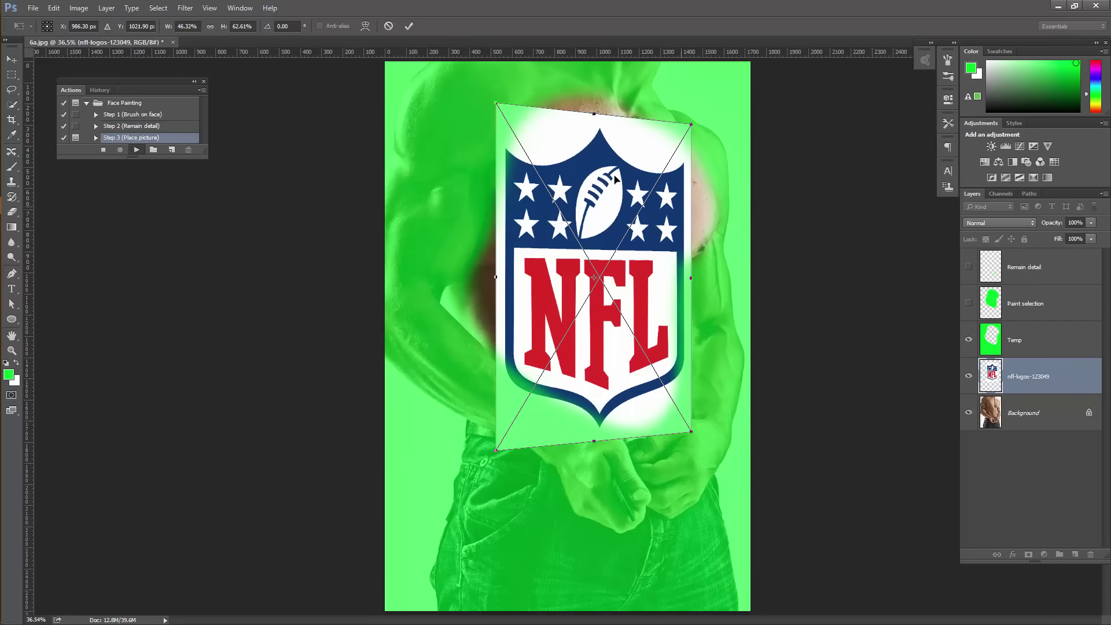
Warp the NFL shield's left and right edges outward and pull its lower right side inward to follow the chest
left_click(364, 27)
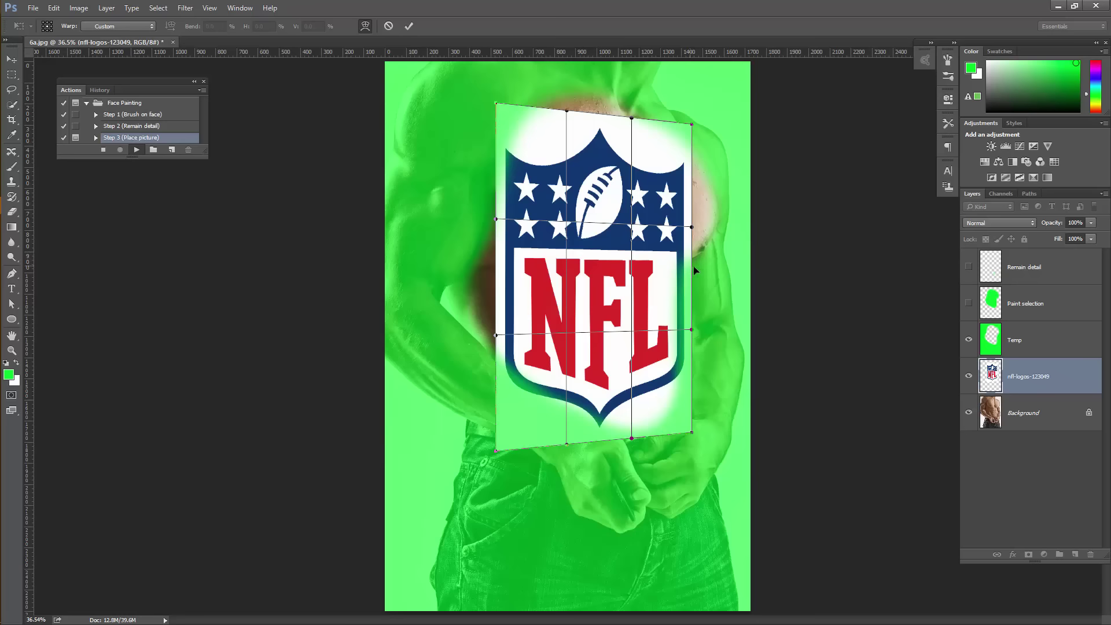
left_click_drag(692, 268, 698, 270)
left_click_drag(499, 281, 489, 281)
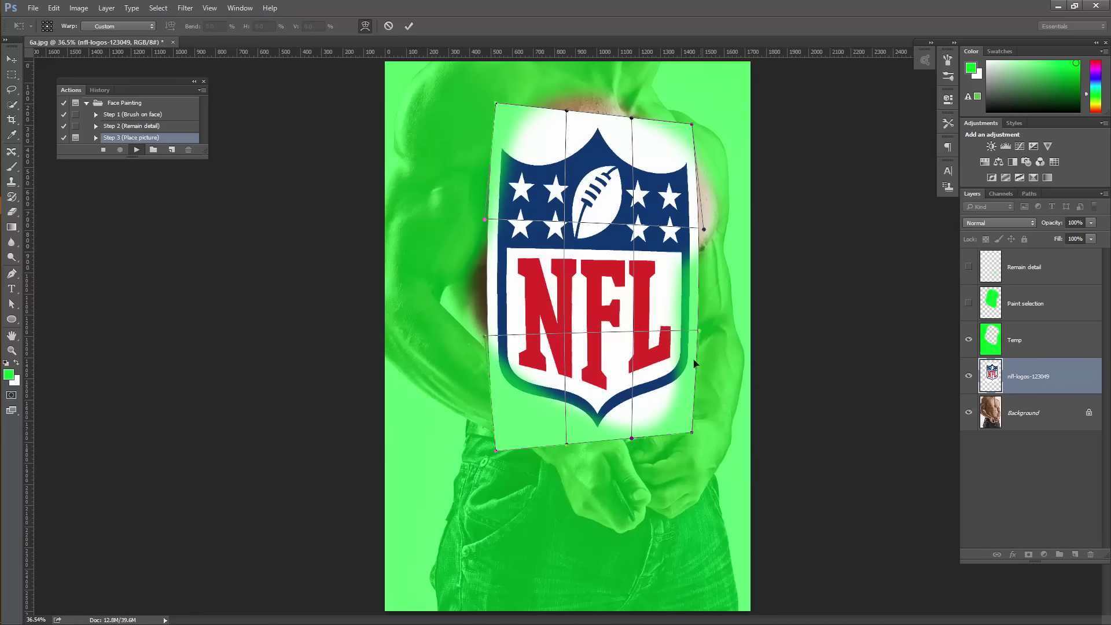
left_click_drag(702, 331, 664, 331)
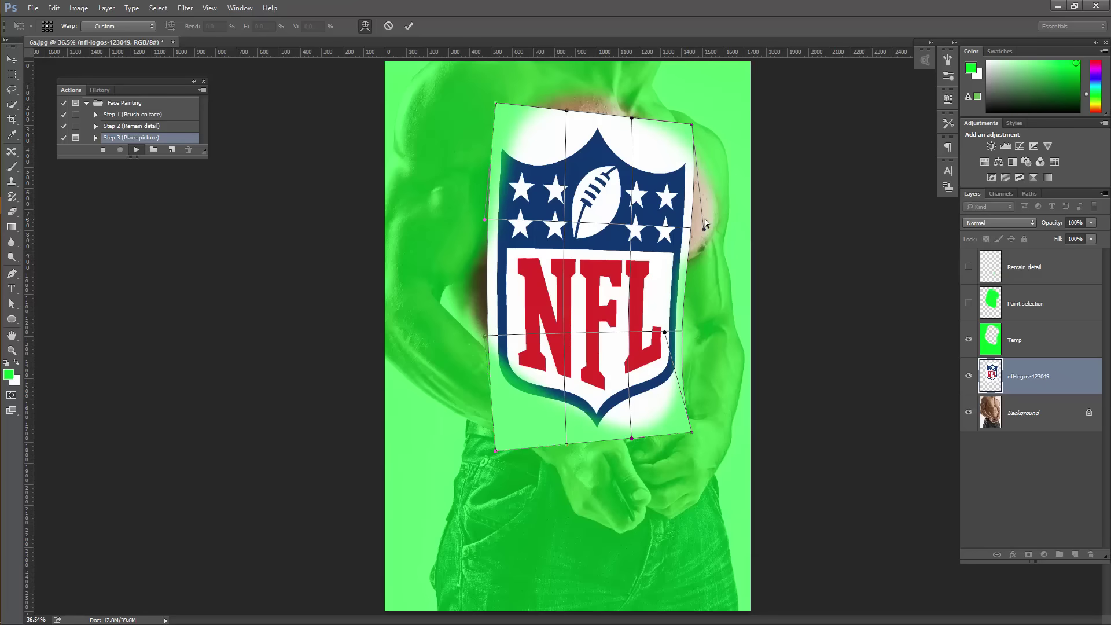
left_click_drag(706, 232, 714, 230)
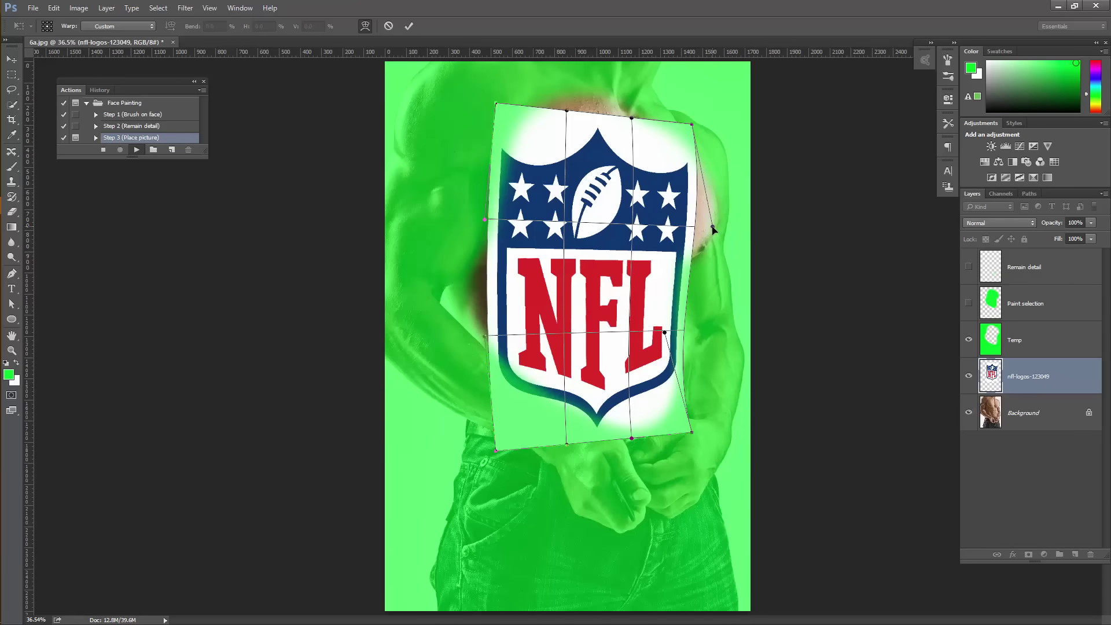
Commit the warped logo and save the displacement map, replacing the existing displace_map.psd
left_click(410, 26)
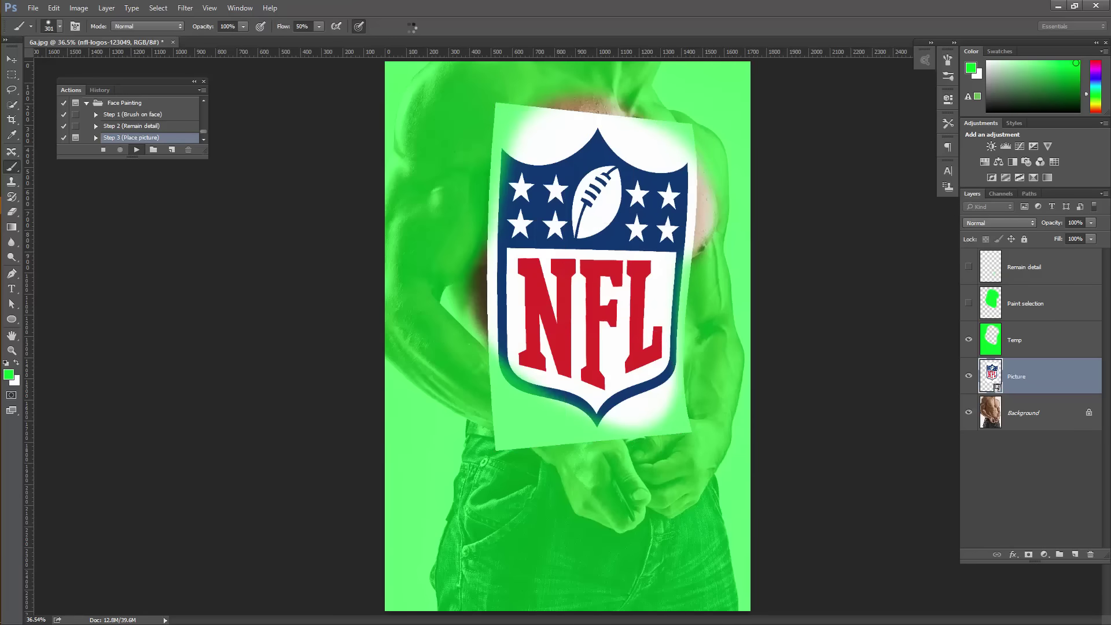
left_click(718, 290)
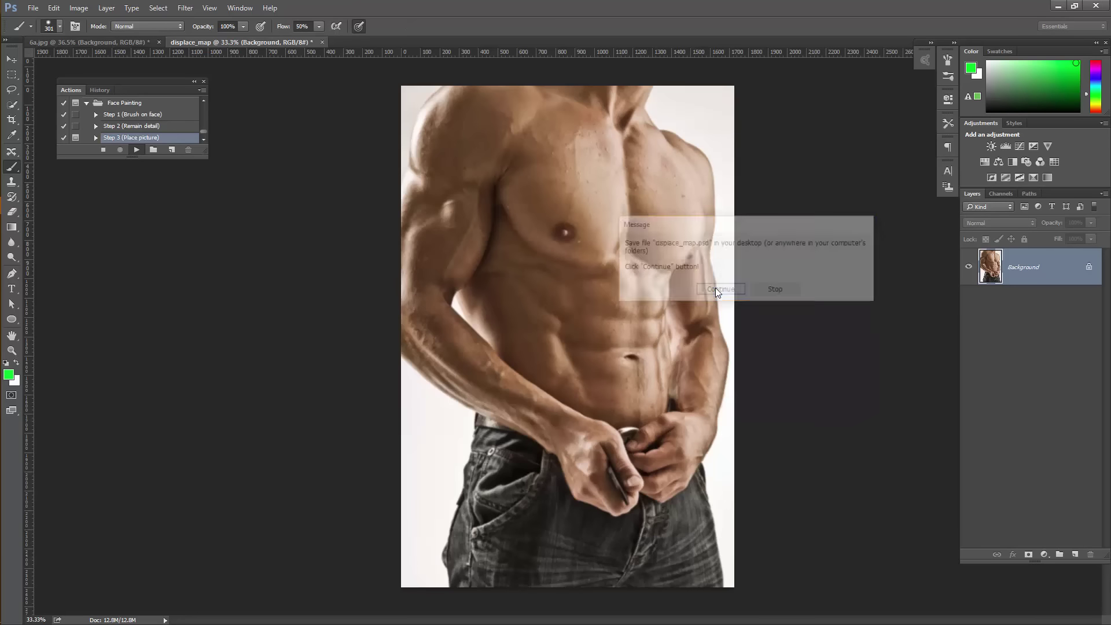
double_click(147, 102)
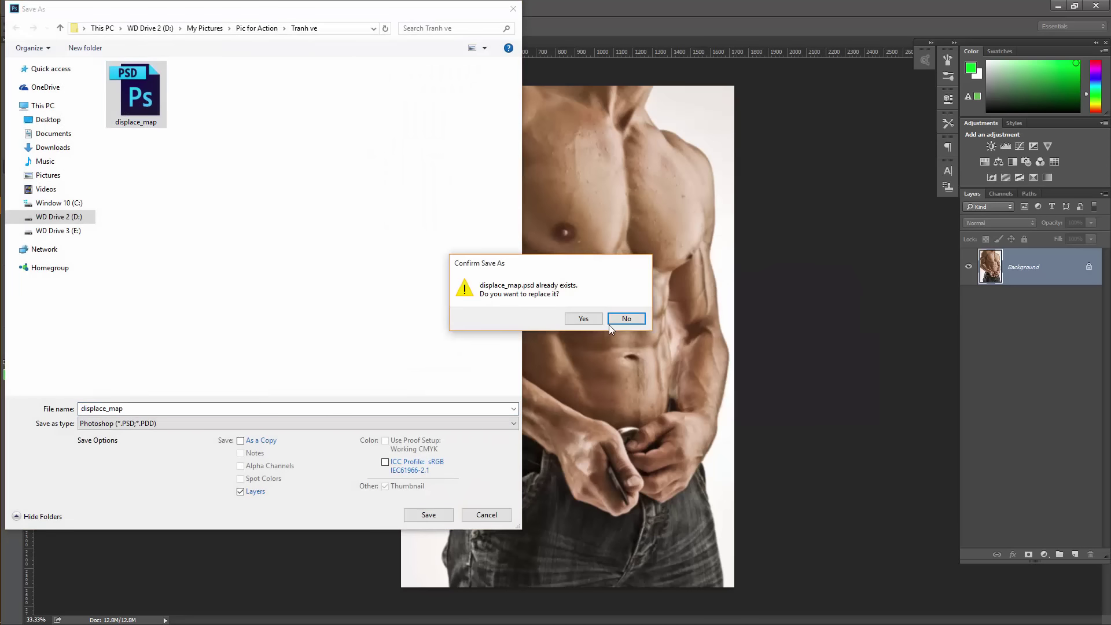
left_click(586, 314)
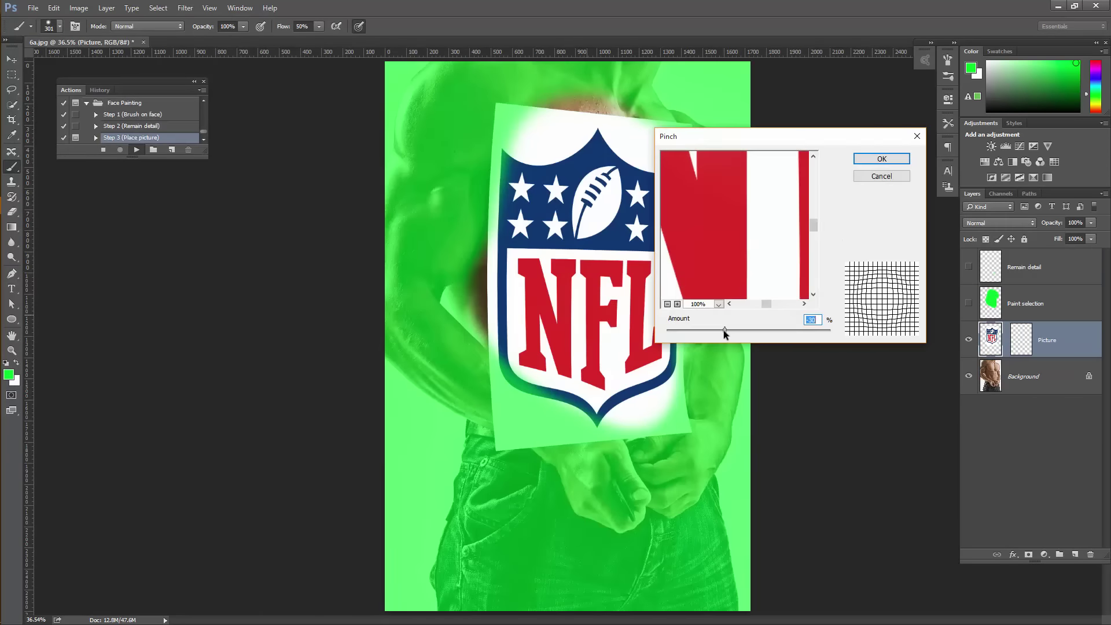
Pinch the logo by -10 and accept the Displace scale settings
left_click_drag(724, 330, 739, 330)
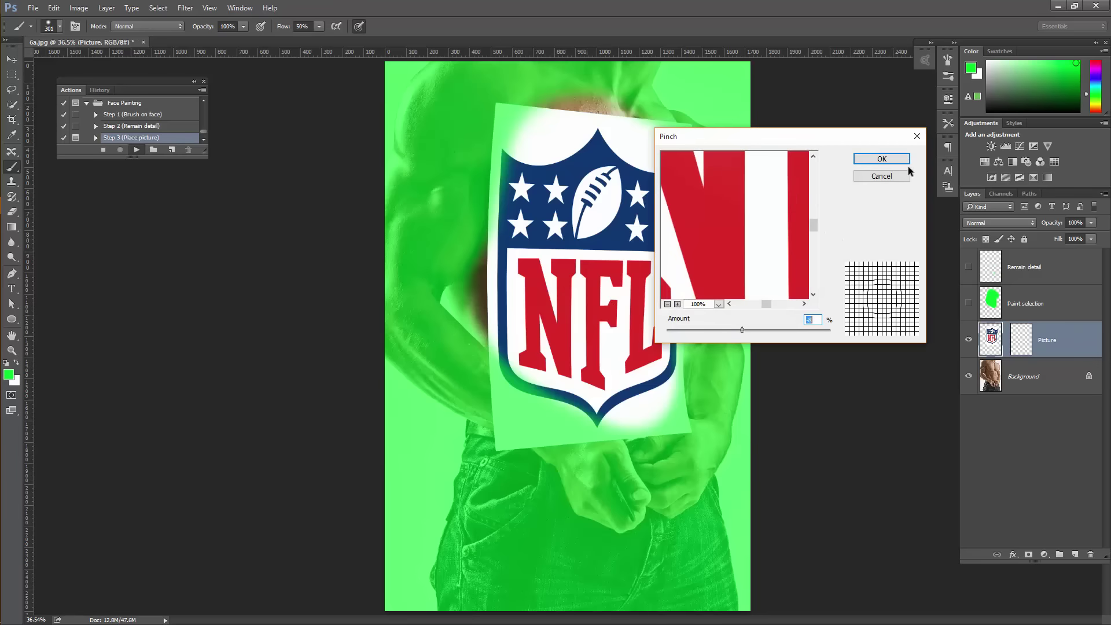
left_click(881, 159)
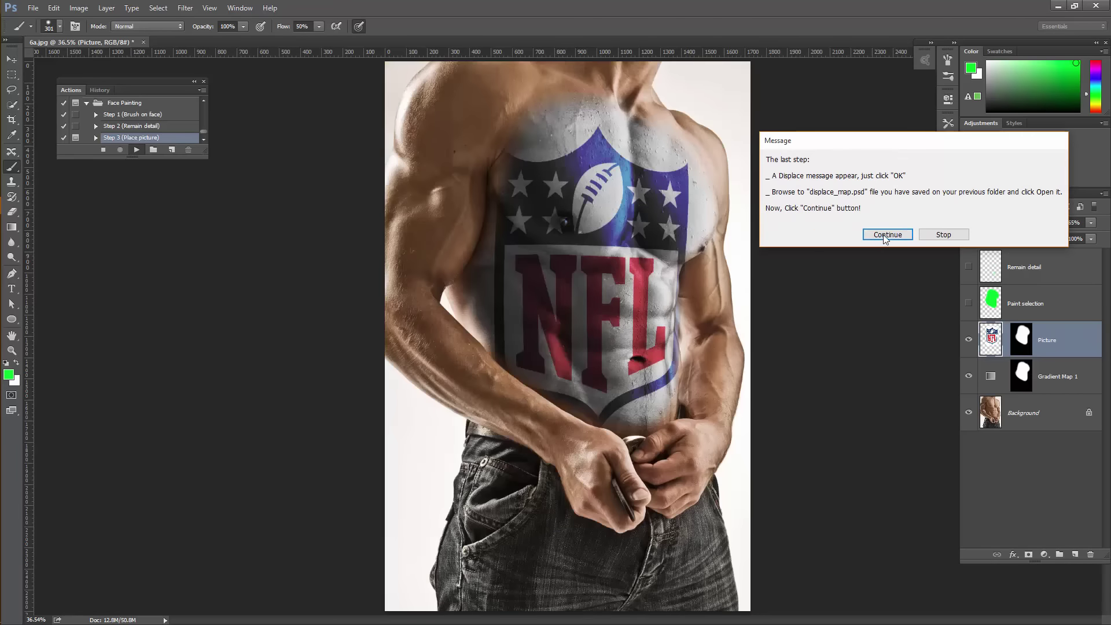
left_click(888, 234)
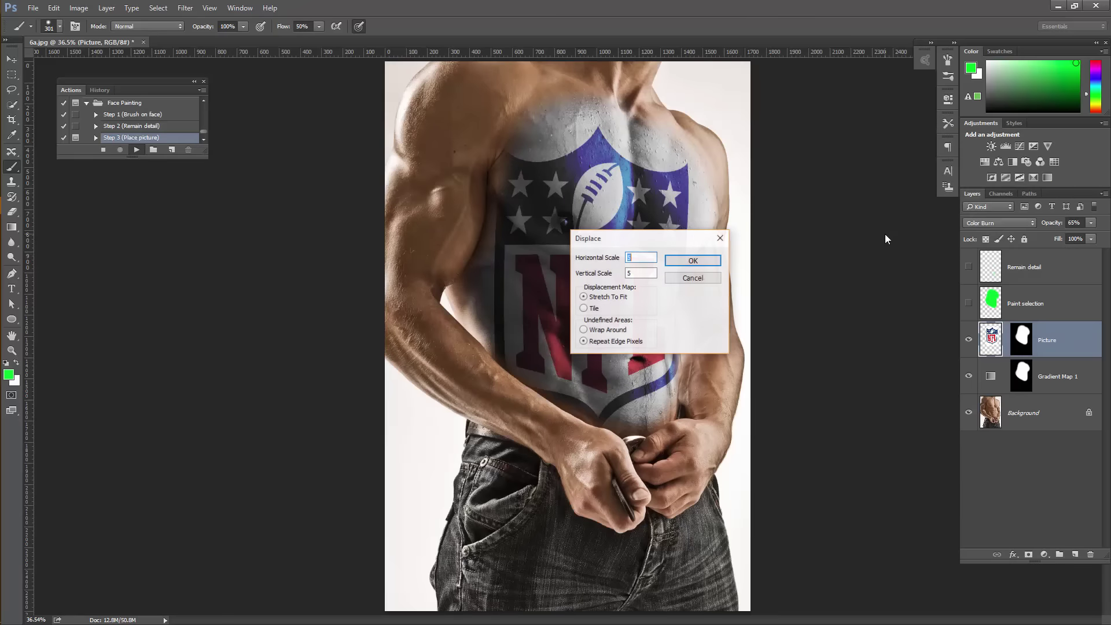
left_click(699, 264)
Use displace_map.psd as the displacement map, then collapse the Picture on face and Adjustment & Color options groups
double_click(201, 93)
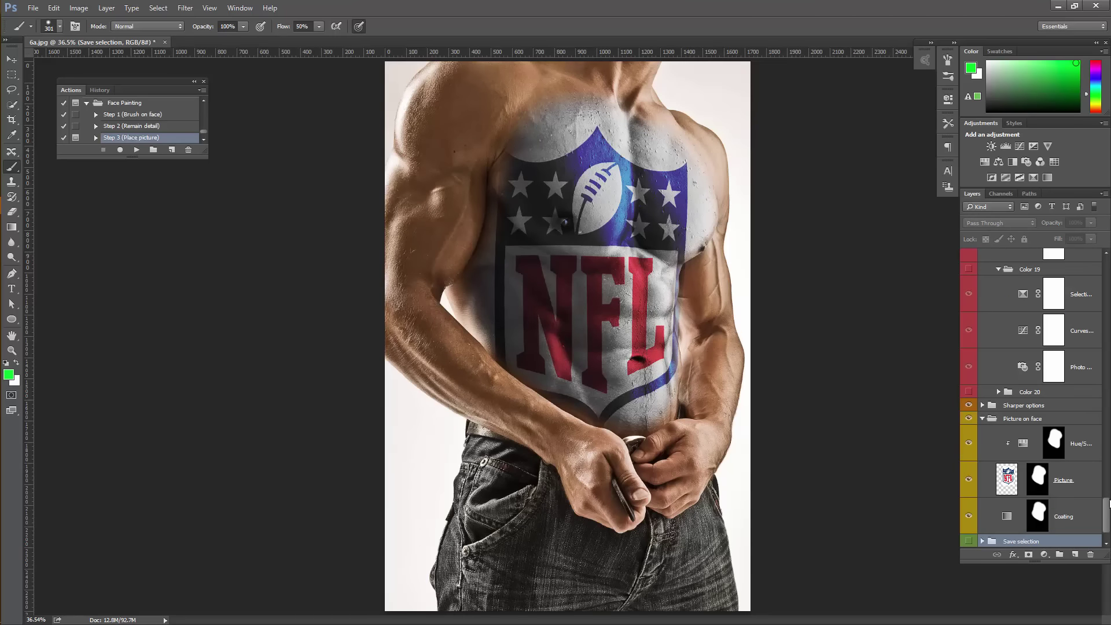
left_click(983, 419)
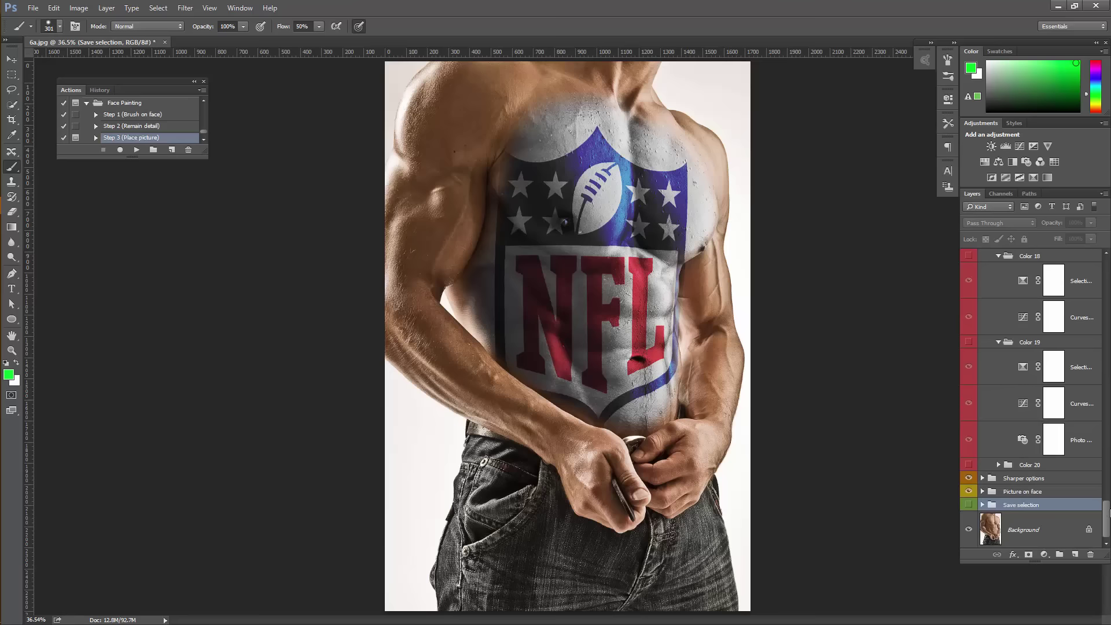
left_click_drag(1109, 513, 1109, 251)
left_click(983, 255)
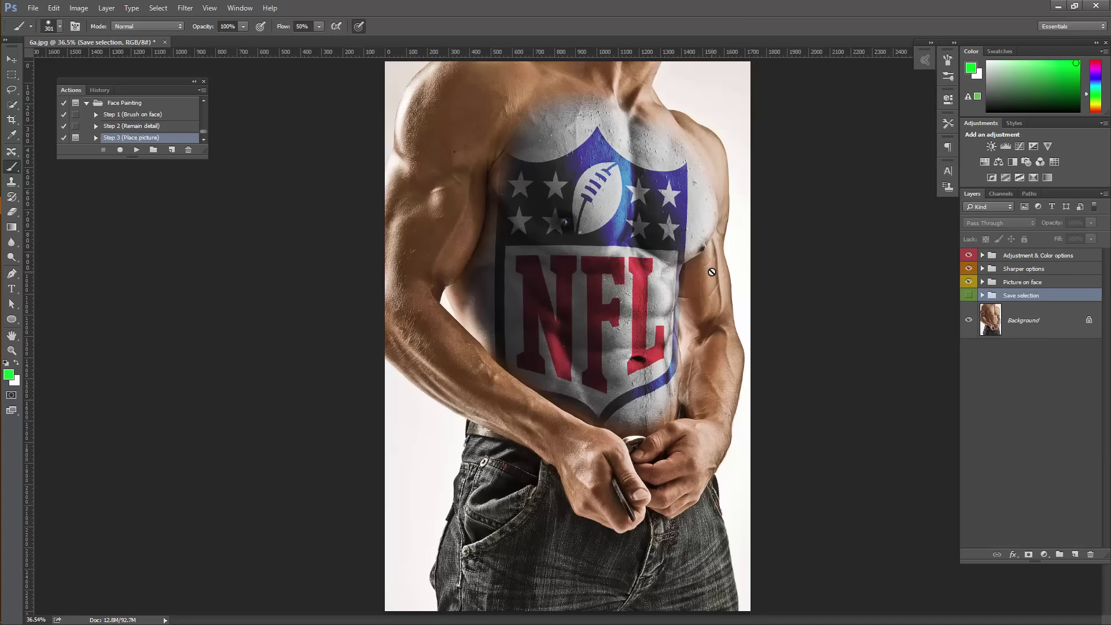
key("ctrl+1")
mouse_move(750, 194)
left_mouse_down()
mouse_move(759, 387)
mouse_move(749, 315)
left_mouse_up()
key("Tab")
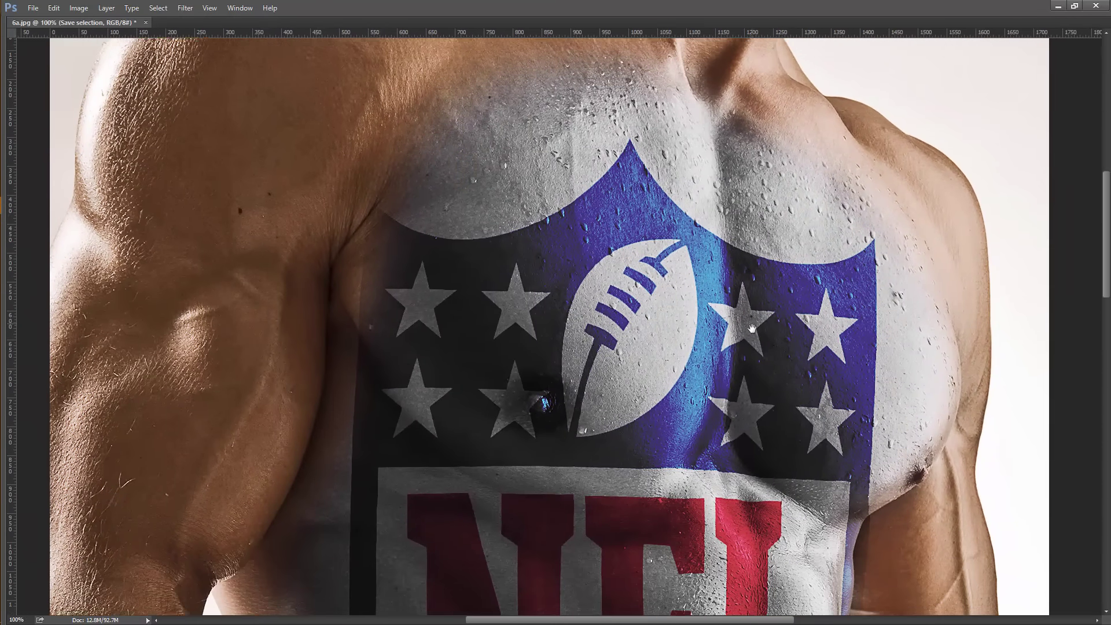
left_click_drag(764, 489, 732, 191)
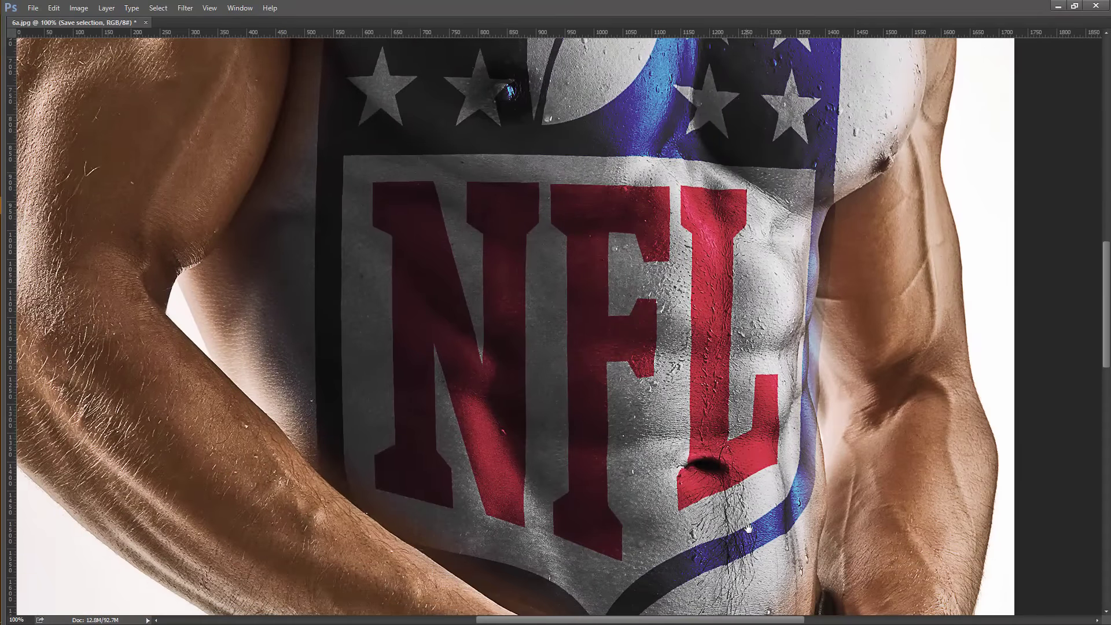
left_click_drag(752, 527, 748, 362)
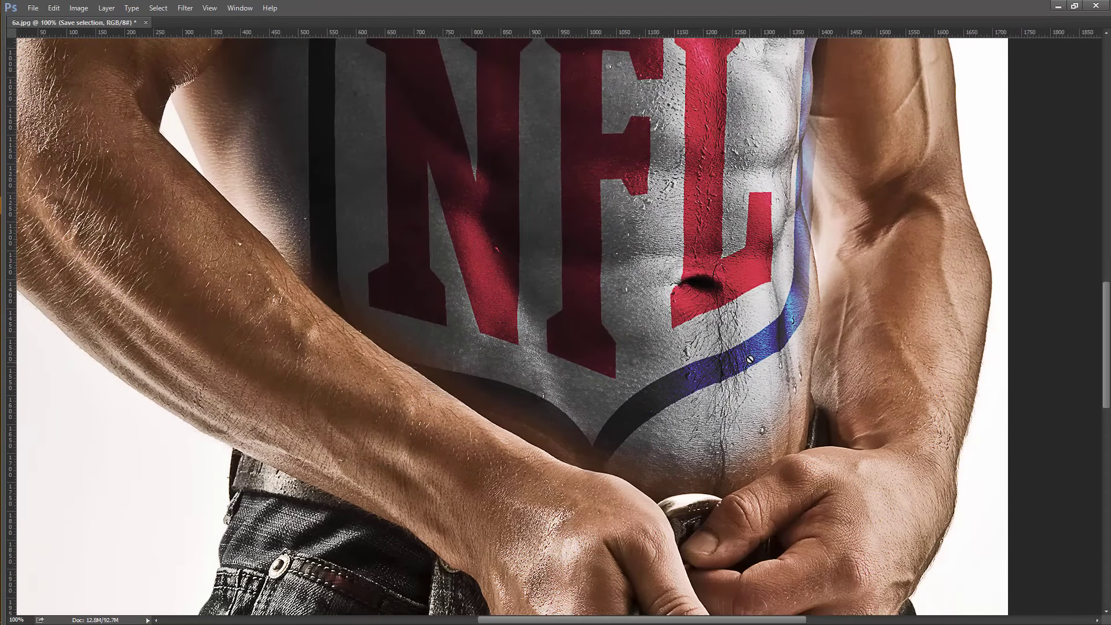
key("ctrl+0")
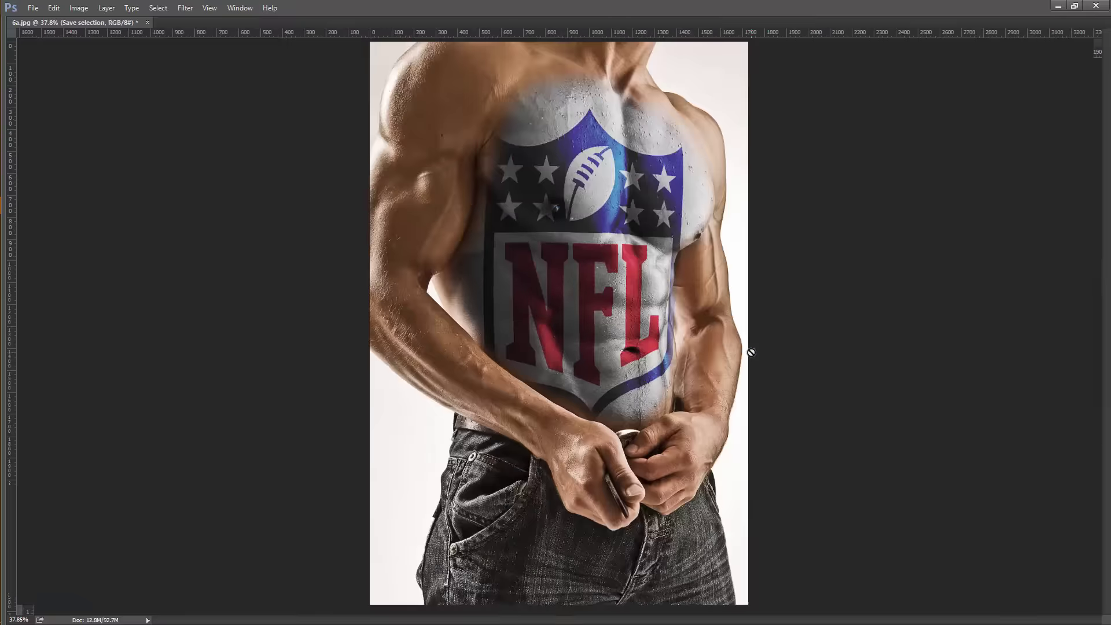
key("Tab")
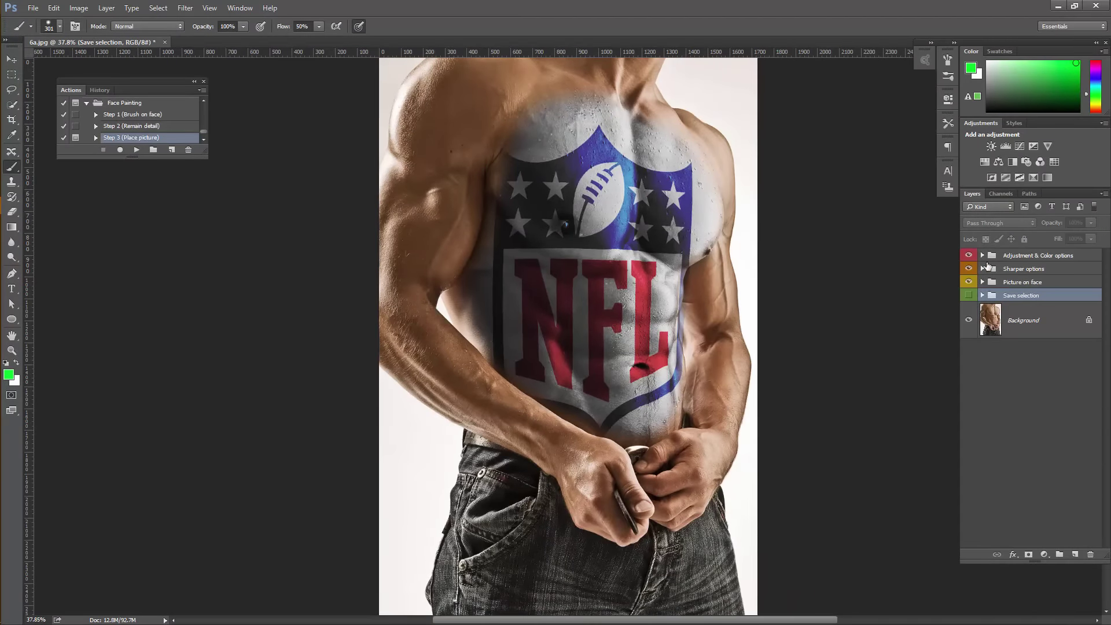
Hide the Color 01 variation, and preview then hide the Color 02 purple tint
left_click(982, 257)
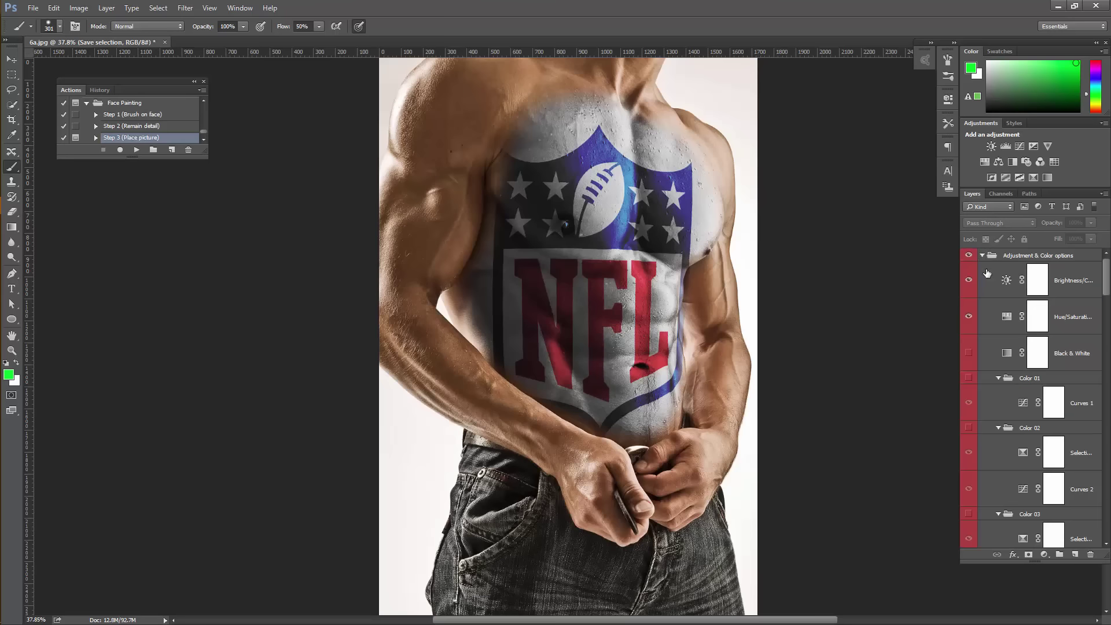
left_click(970, 378)
left_click(969, 428)
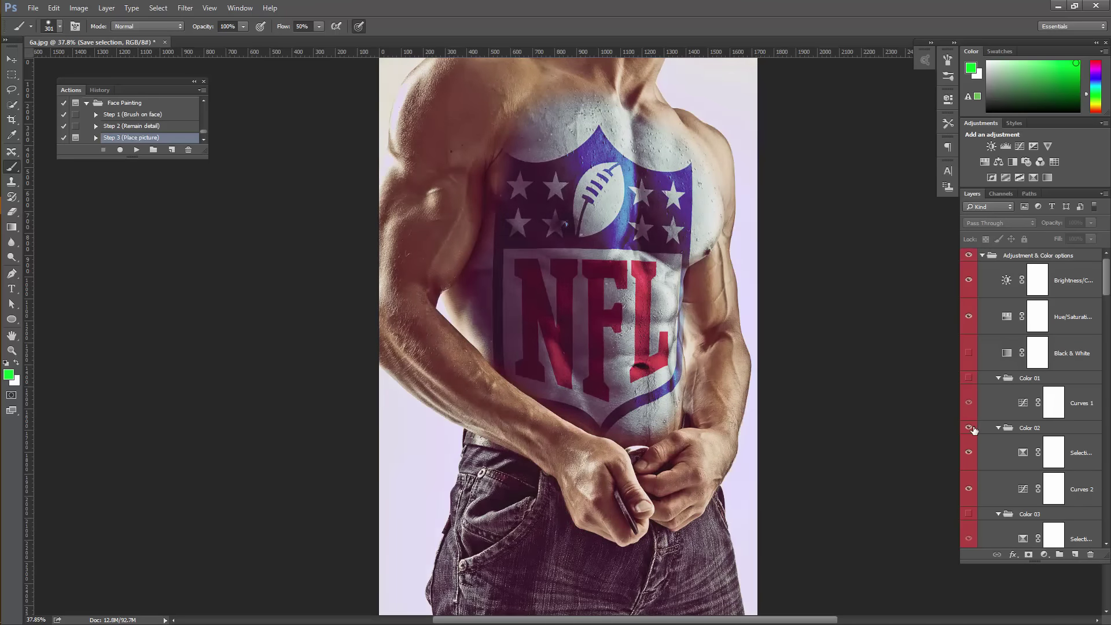
left_click(972, 428)
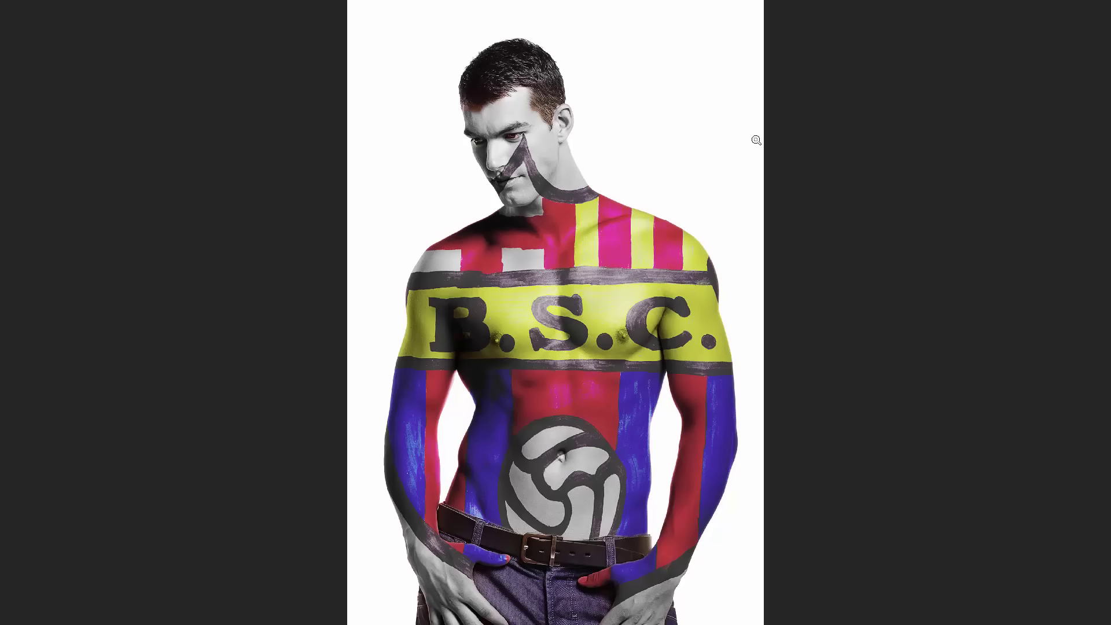
Exit the full-screen preview back to the Face Painting "For clip" folder
key("Escape")
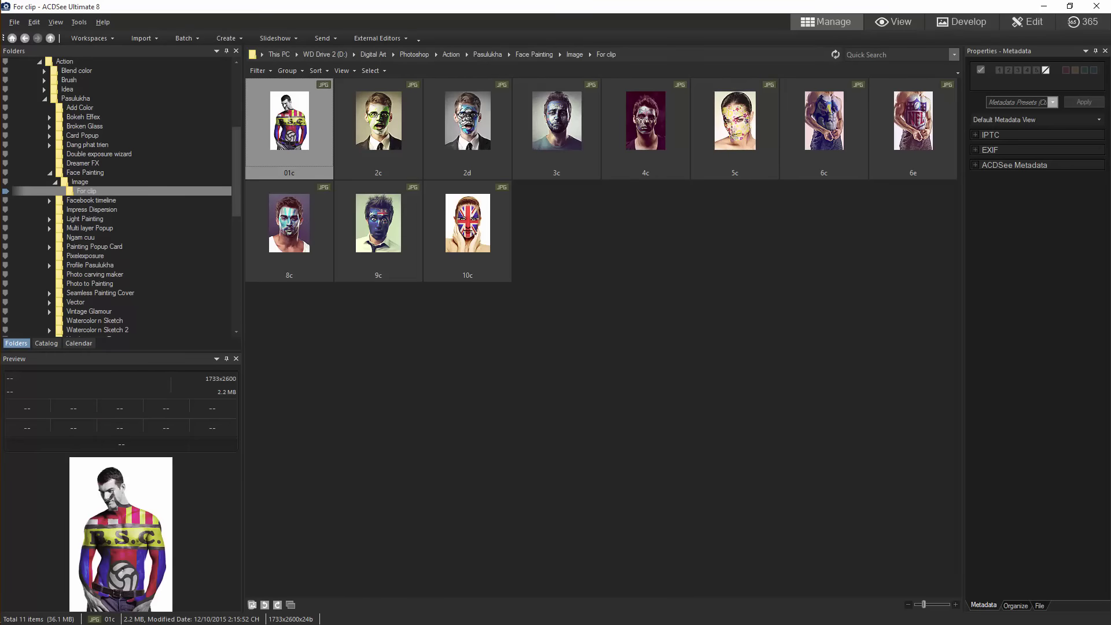